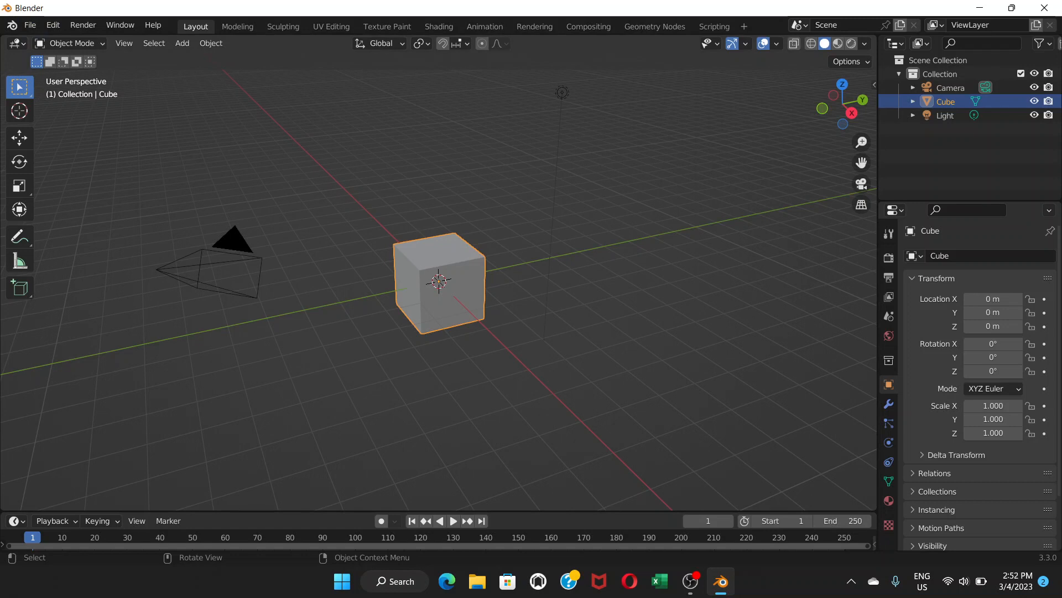
Scale the default cube down uniformly to about 0.136 of its size
{"action": "scroll", "coordinate": [439, 282], "scroll_direction": "up", "scroll_amount": 2}
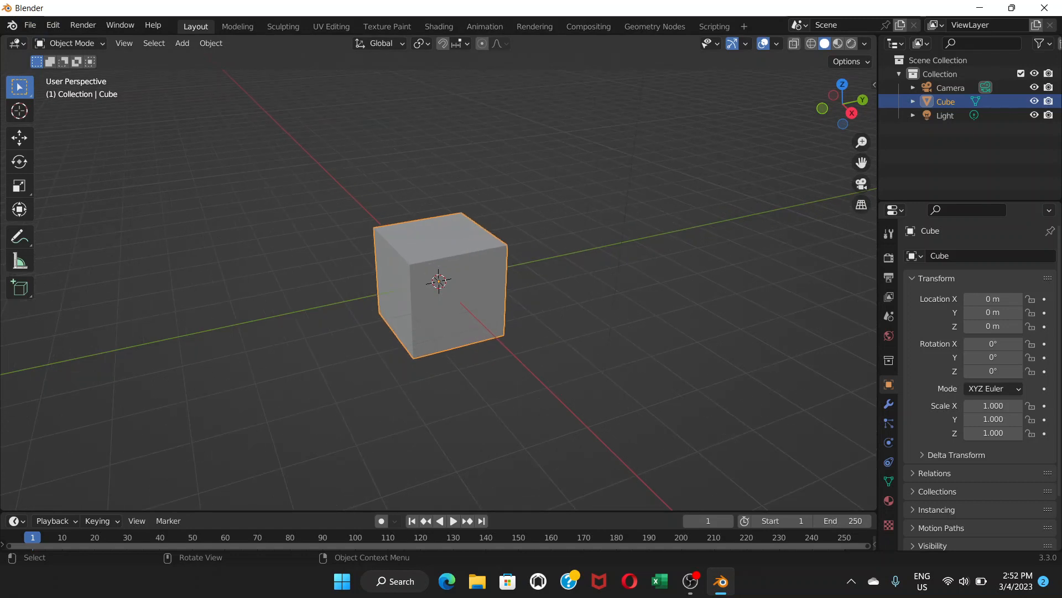
{"action": "scroll", "coordinate": [445, 293], "scroll_direction": "up", "scroll_amount": 2}
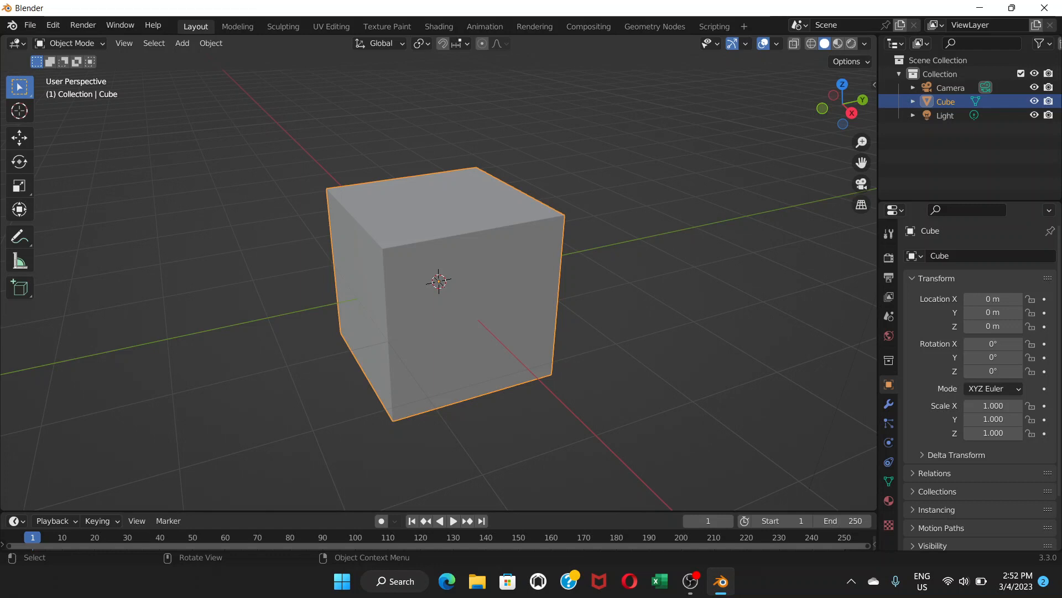
{"action": "scroll", "coordinate": [439, 281], "scroll_direction": "up", "scroll_amount": 1}
{"action": "scroll", "coordinate": [439, 281], "scroll_direction": "down", "scroll_amount": 3}
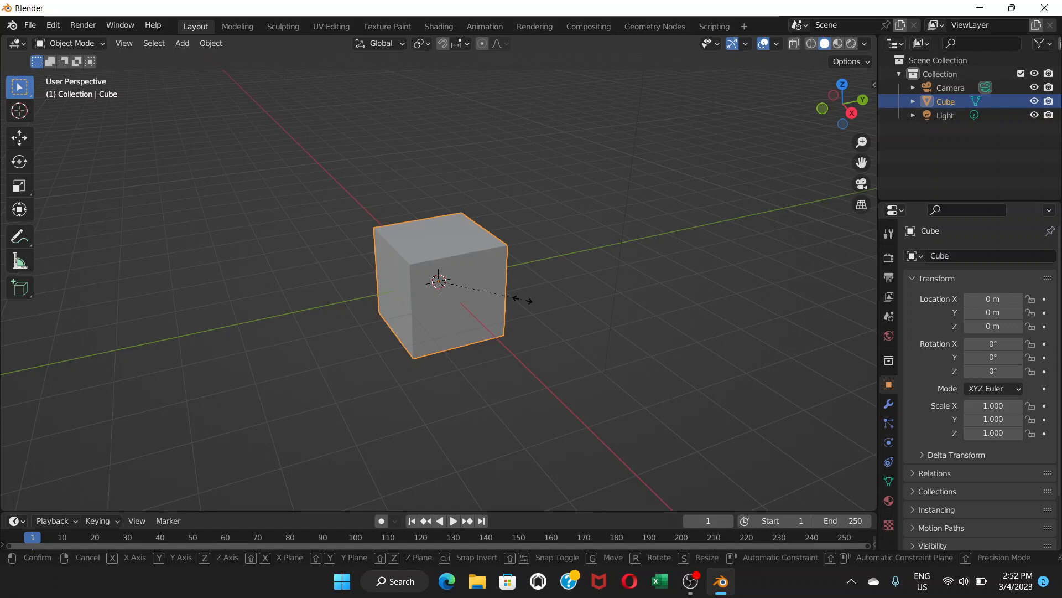
{"action": "key", "text": "s"}
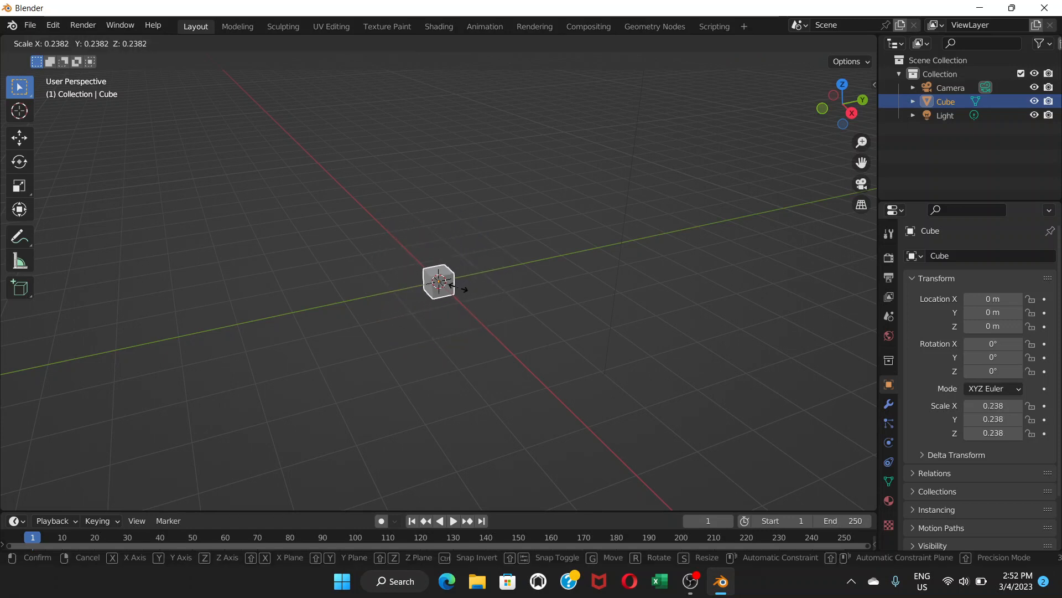
{"action": "left_click", "coordinate": [441, 282]}
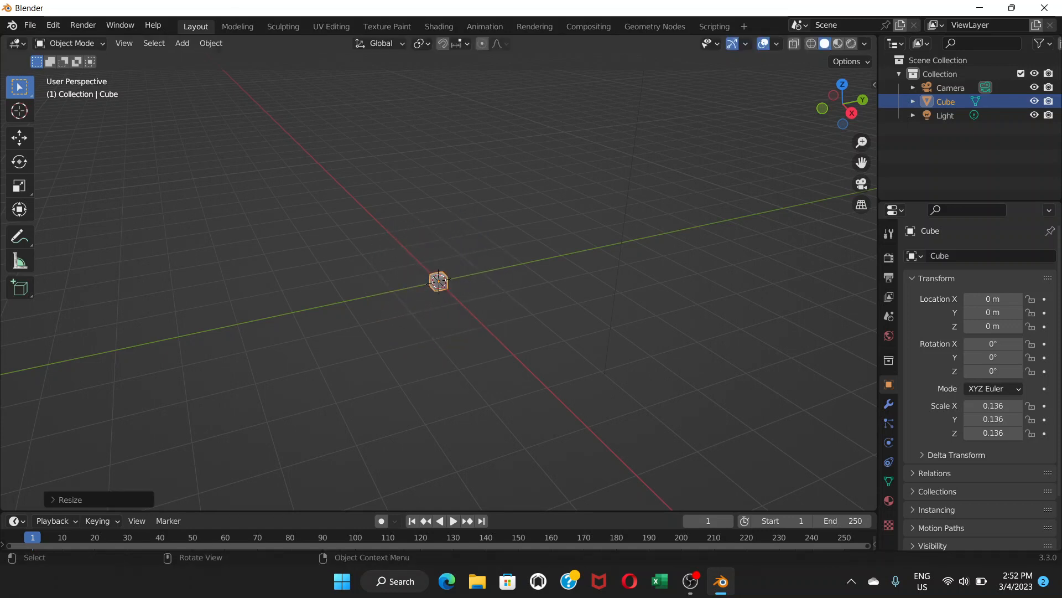
{"action": "scroll", "coordinate": [439, 281], "scroll_direction": "up", "scroll_amount": 15}
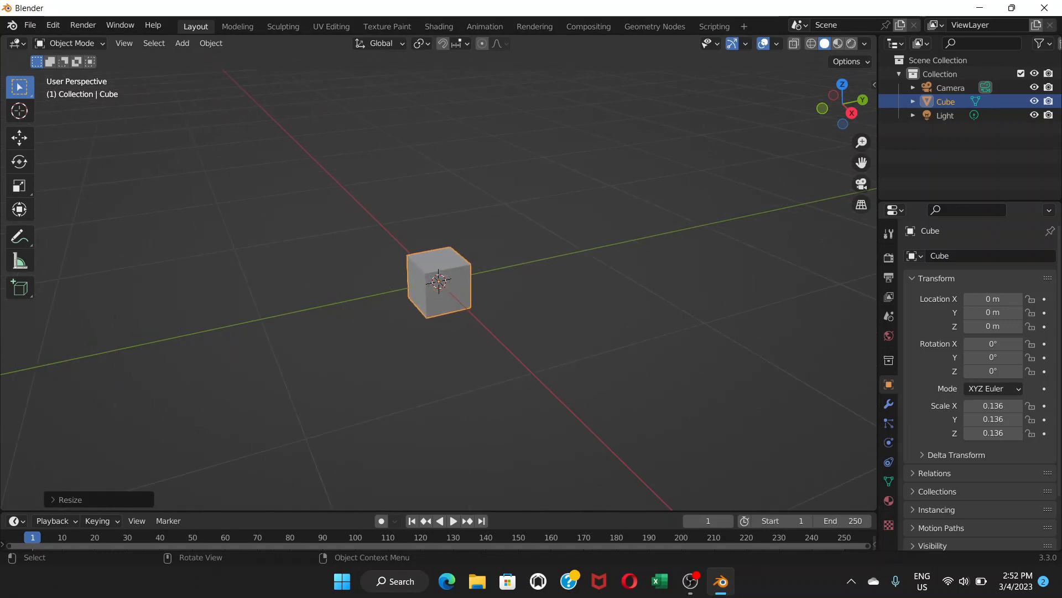
{"action": "scroll", "coordinate": [439, 281], "scroll_direction": "down", "scroll_amount": 2}
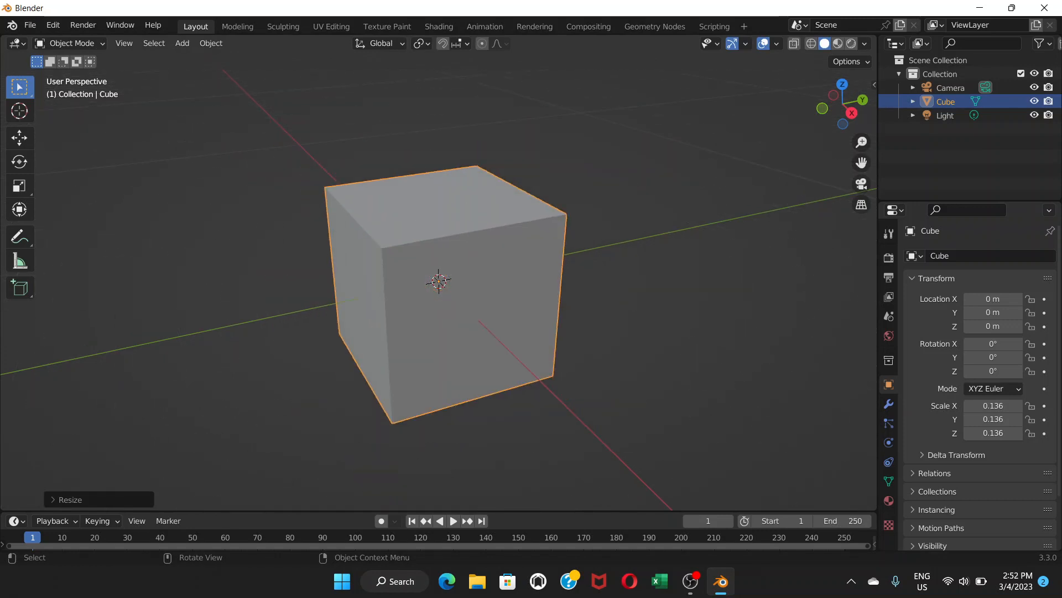
Apply the cube's scale transform and deselect the cube
{"action": "key", "text": "ctrl+a"}
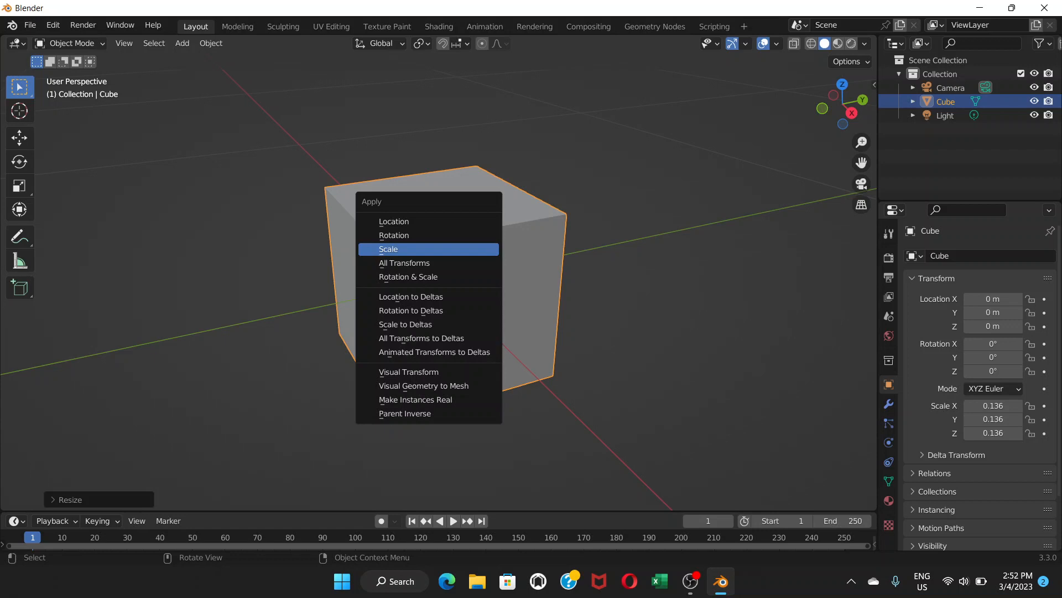
{"action": "key", "text": "Return"}
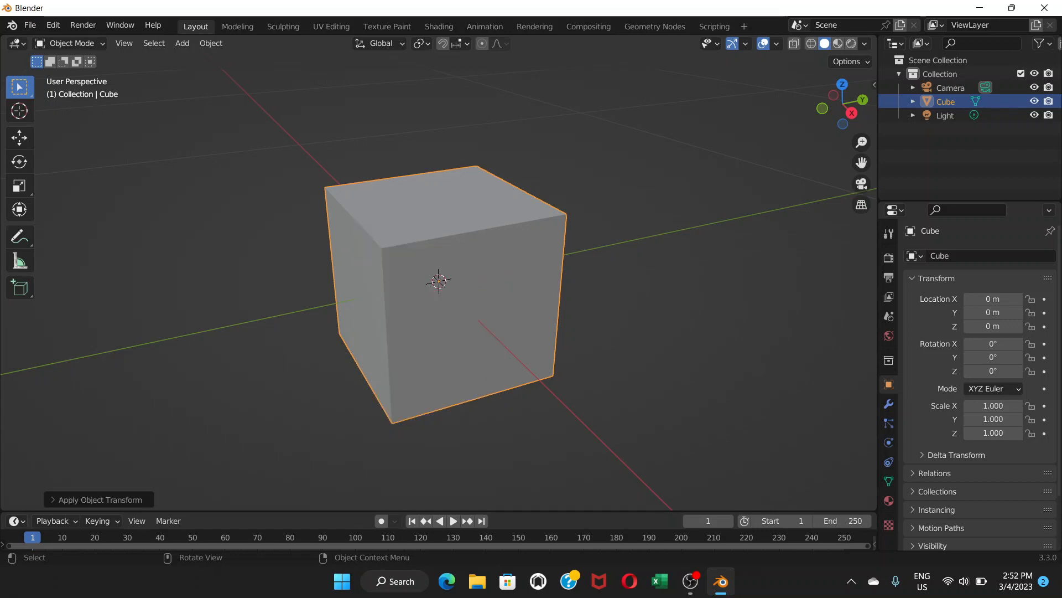
{"action": "key", "text": "alt+a"}
{"action": "middle_click_drag", "start_coordinate": [438, 281], "coordinate": [439, 281]}
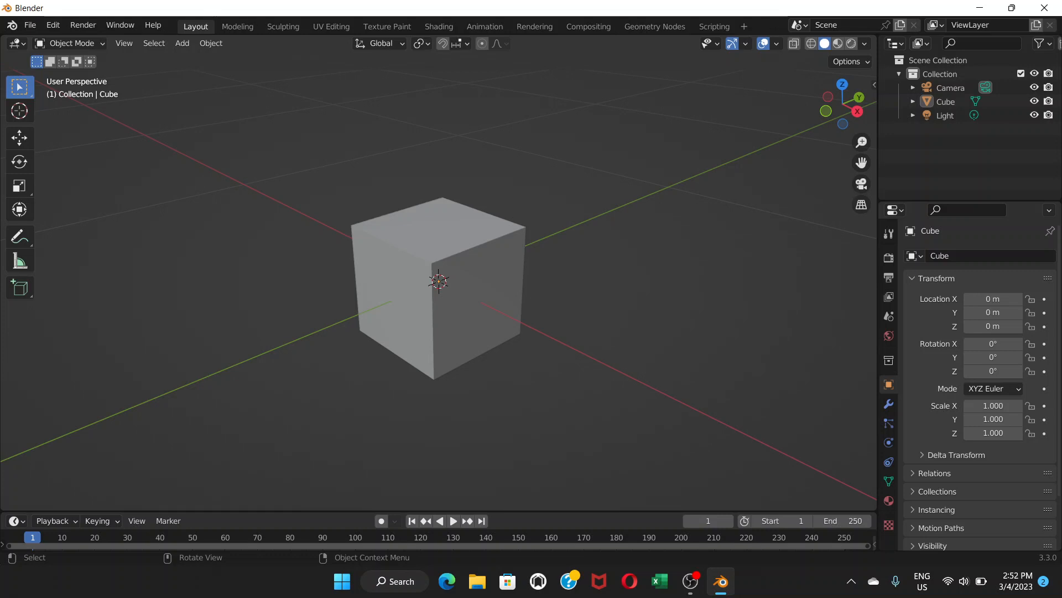
Add a Bevel modifier to the cube with an amount of 0.02 m and 3 segments
{"action": "left_click", "coordinate": [438, 281]}
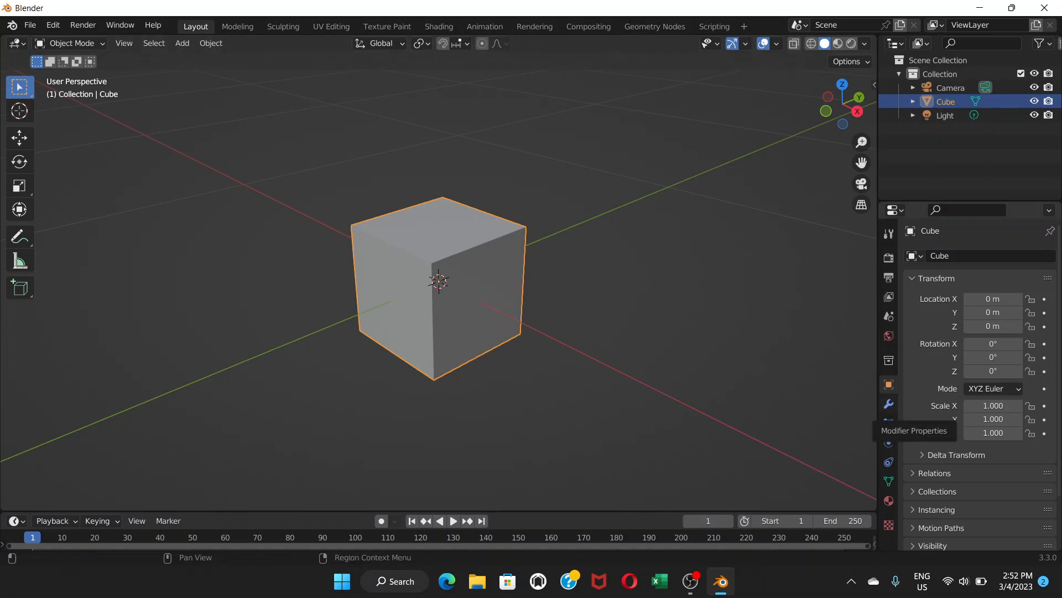
{"action": "left_click", "coordinate": [889, 404]}
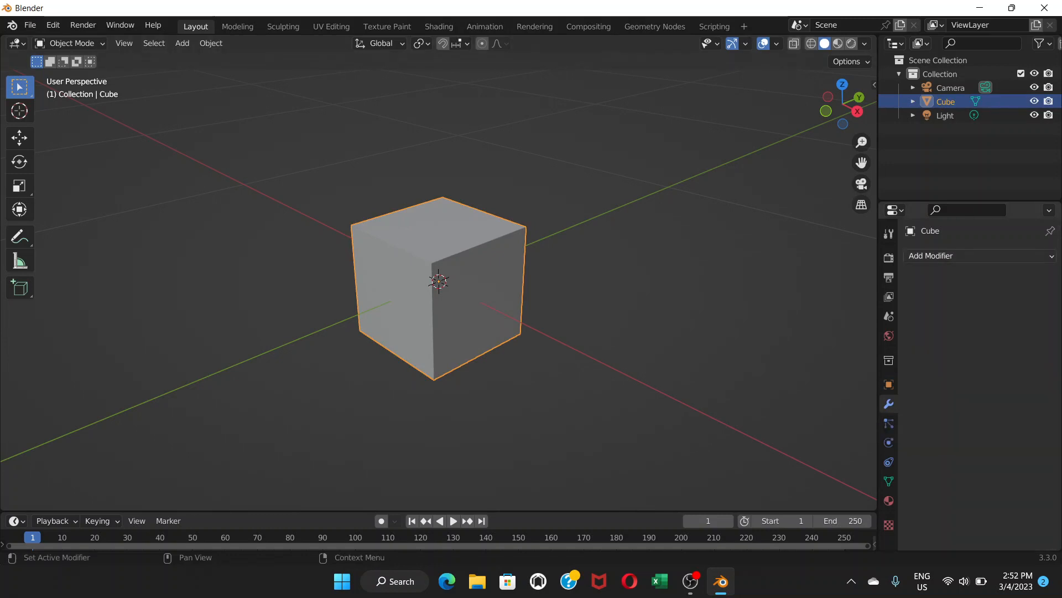
{"action": "left_click", "coordinate": [952, 255]}
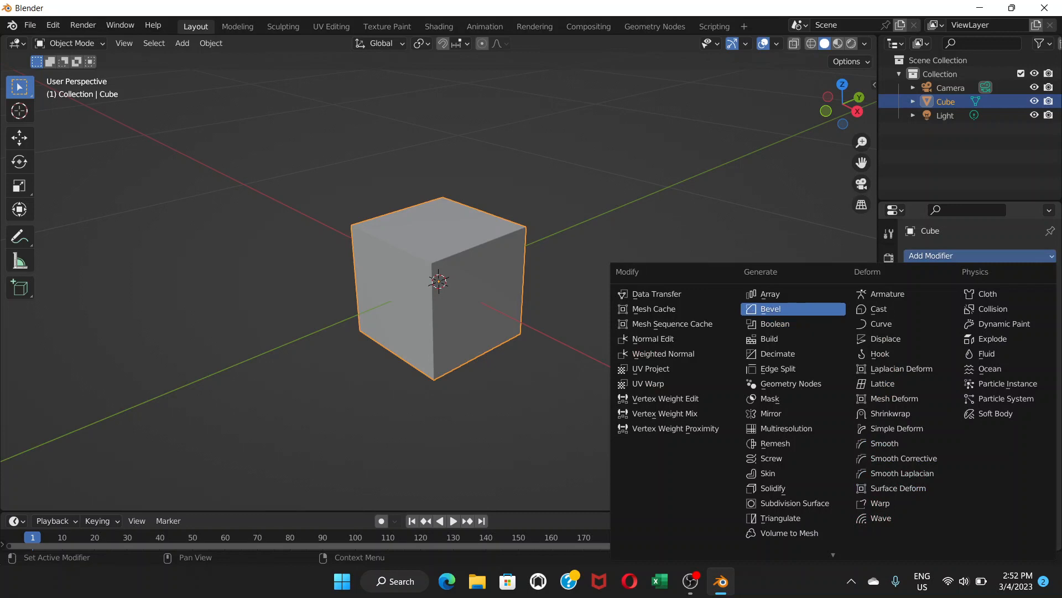
{"action": "left_click", "coordinate": [771, 308]}
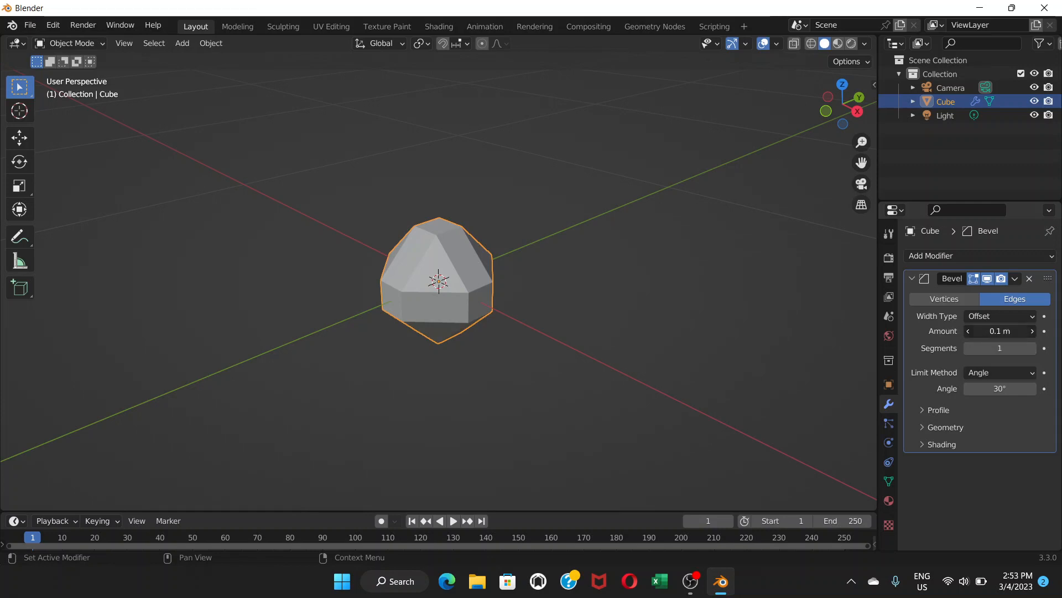
{"action": "left_click_drag", "start_coordinate": [1000, 331], "coordinate": [960, 330]}
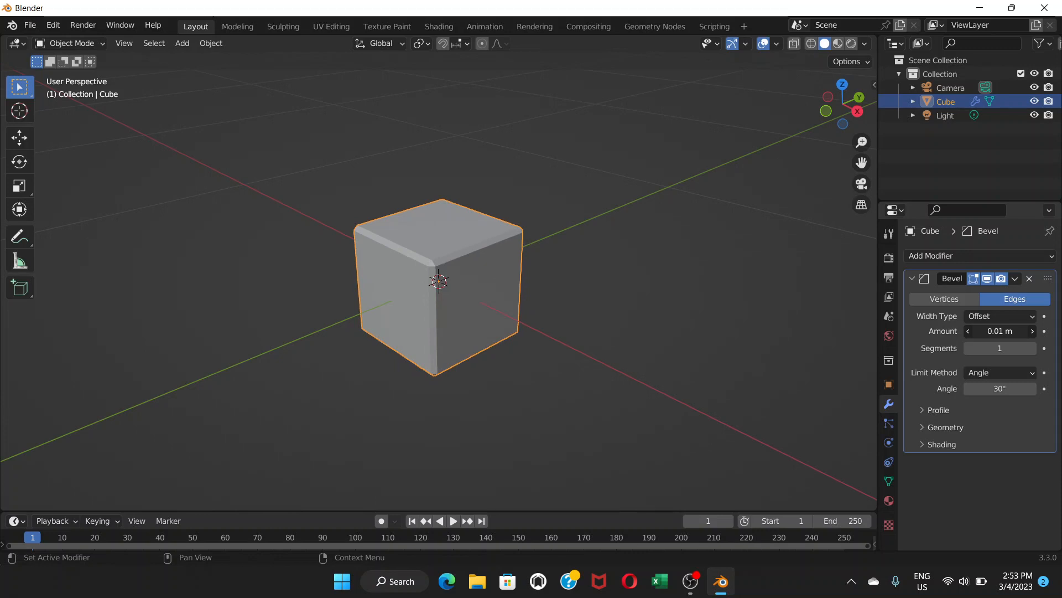
{"action": "left_click_drag", "start_coordinate": [959, 331], "coordinate": [966, 330]}
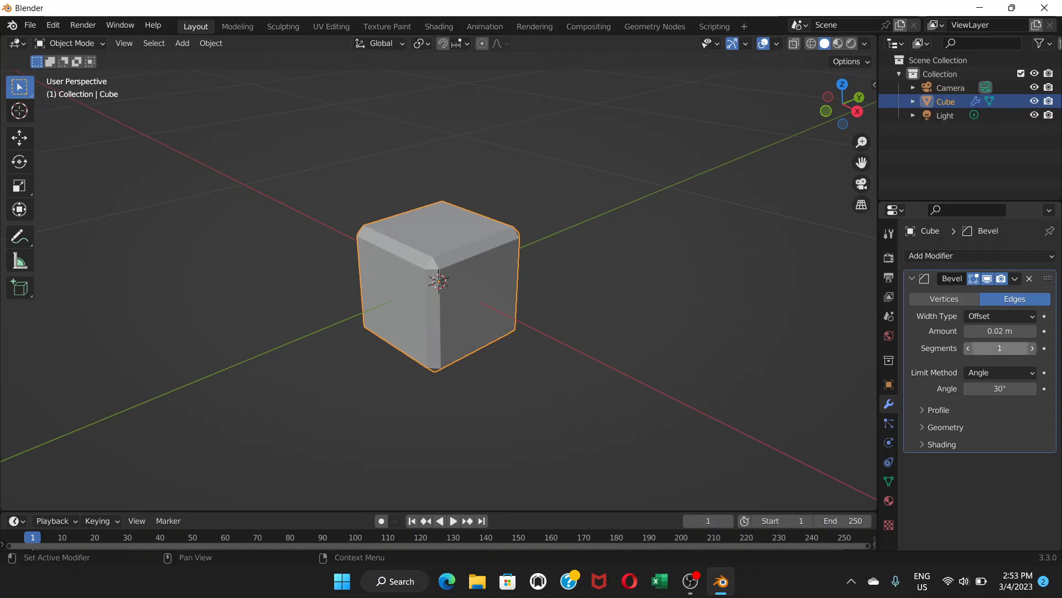
{"action": "left_click_drag", "start_coordinate": [1000, 348], "coordinate": [1025, 348]}
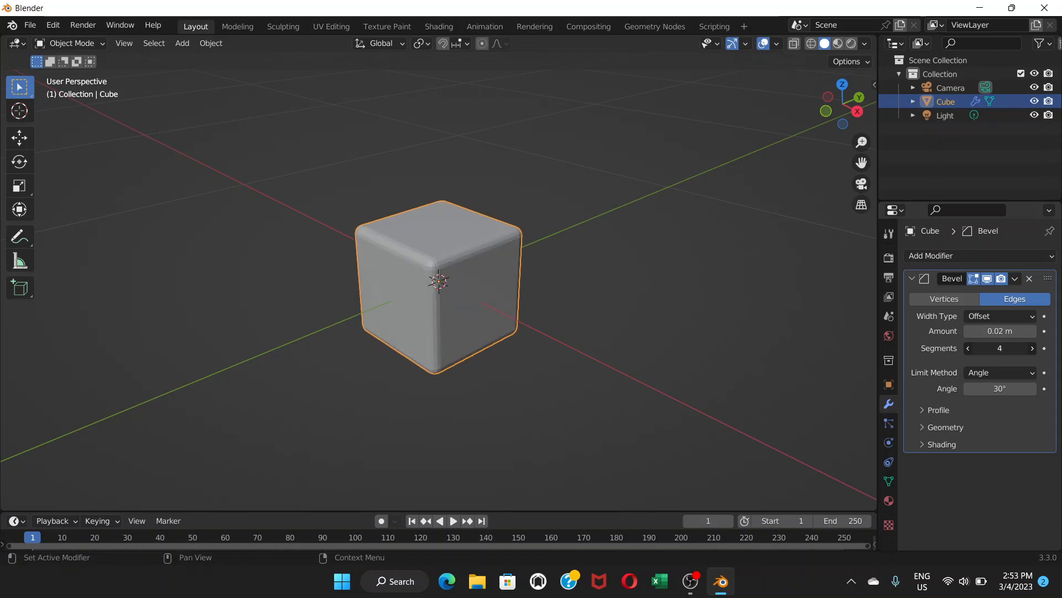
{"action": "left_click_drag", "start_coordinate": [1025, 348], "coordinate": [1017, 349]}
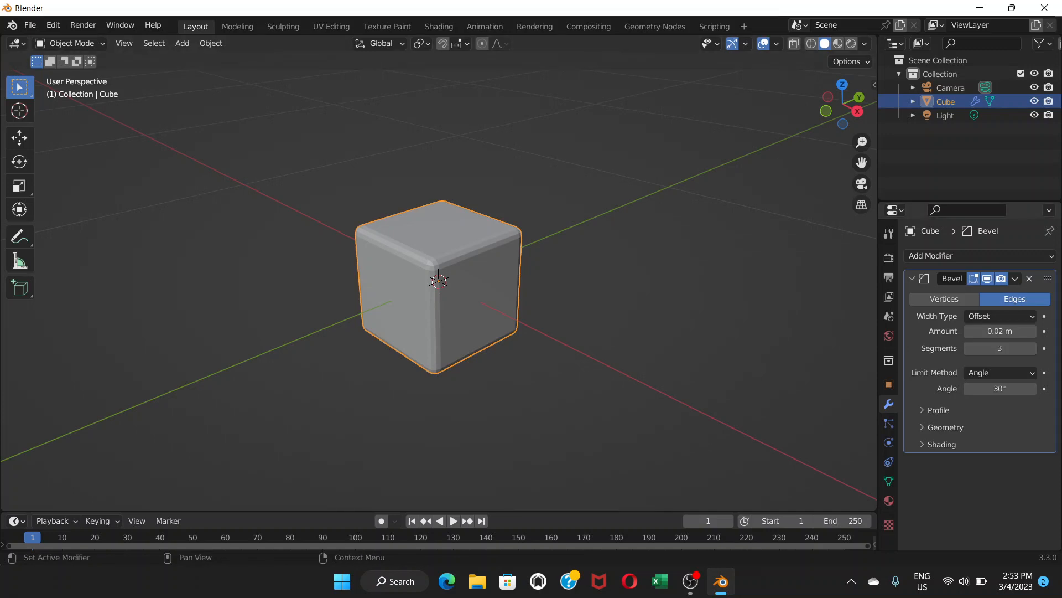
Set the Bevel modifier's outer and inner miters to Arc, with a spread of 0.01 m
{"action": "left_click", "coordinate": [945, 427]}
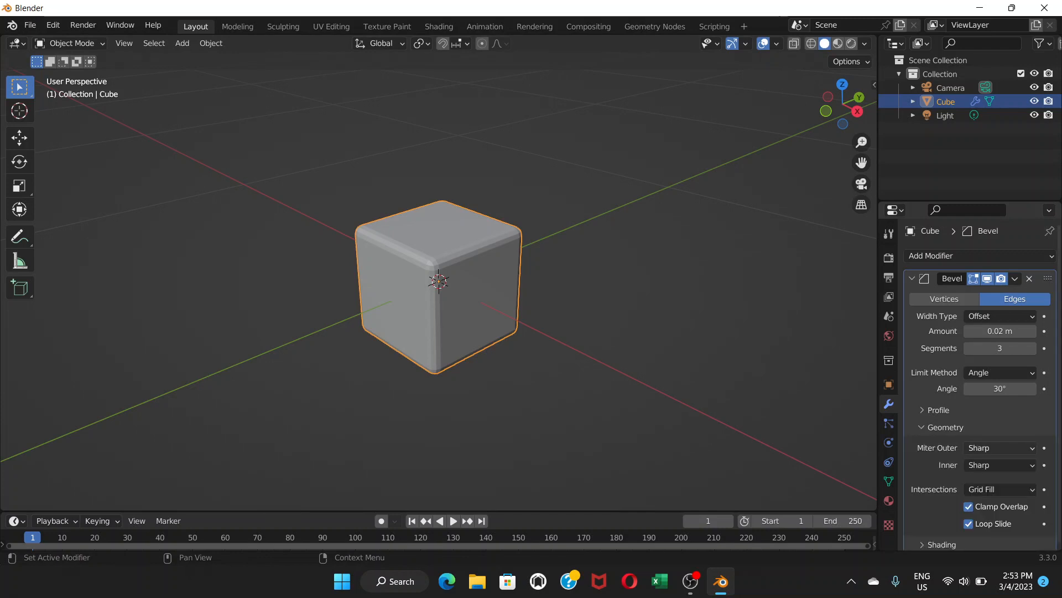
{"action": "left_click", "coordinate": [1000, 448]}
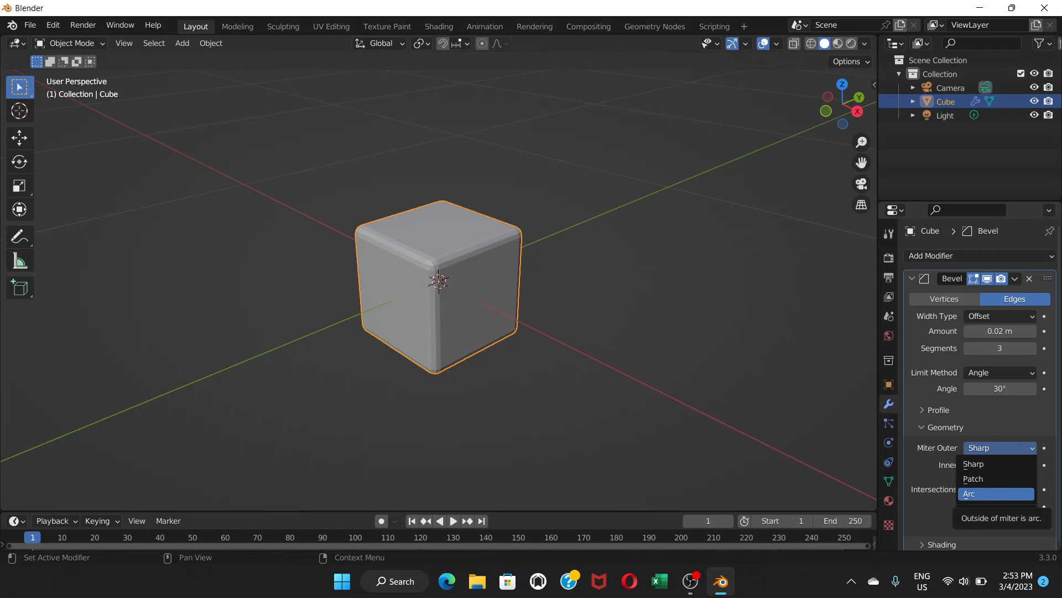
{"action": "left_click", "coordinate": [970, 494]}
{"action": "left_click", "coordinate": [991, 465]}
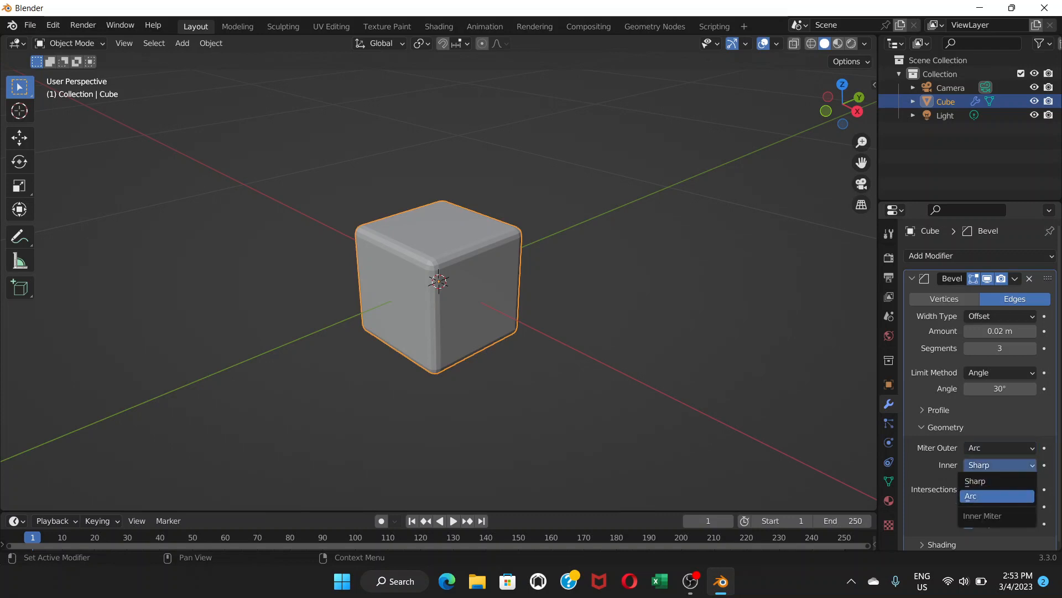
{"action": "left_click", "coordinate": [971, 495]}
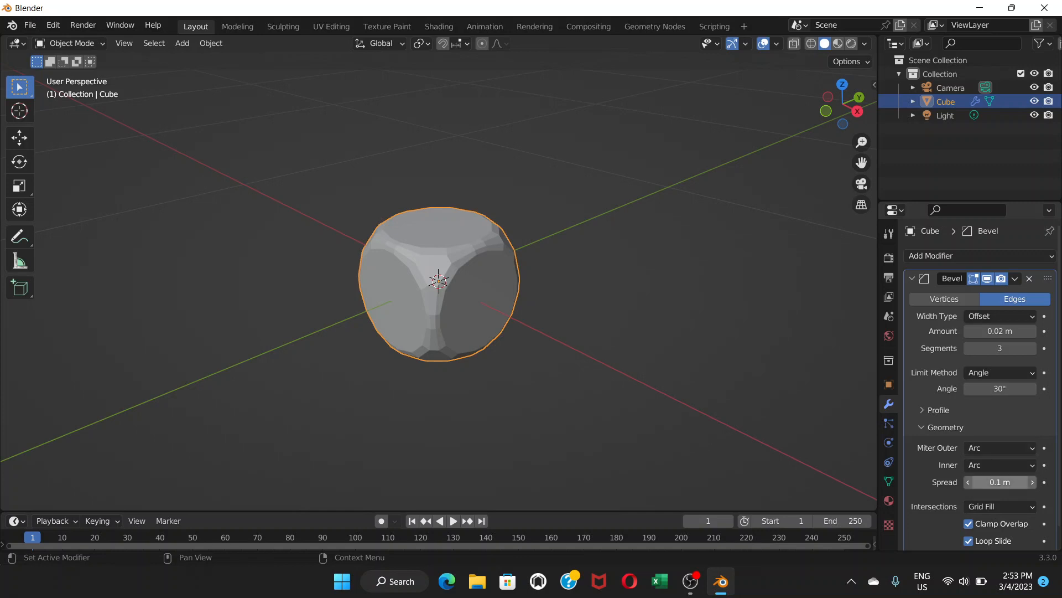
{"action": "left_click_drag", "start_coordinate": [999, 482], "coordinate": [971, 482]}
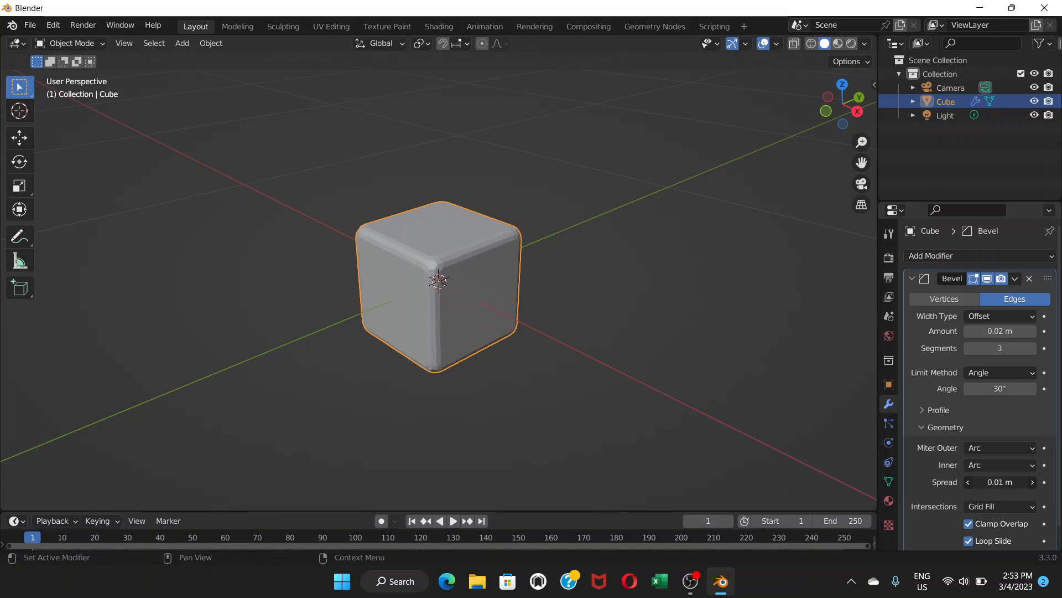
{"action": "left_click_drag", "start_coordinate": [972, 481], "coordinate": [973, 481]}
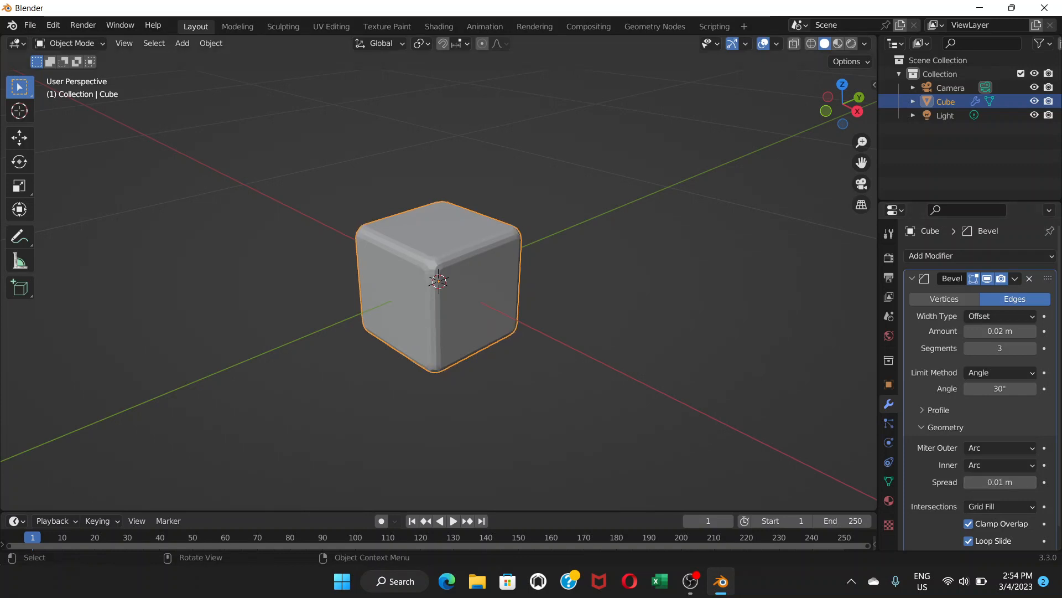
Apply Shade Smooth to the beveled cube
{"action": "scroll", "coordinate": [439, 282], "scroll_direction": "up", "scroll_amount": 4}
{"action": "middle_click_drag", "start_coordinate": [439, 282], "coordinate": [440, 268]}
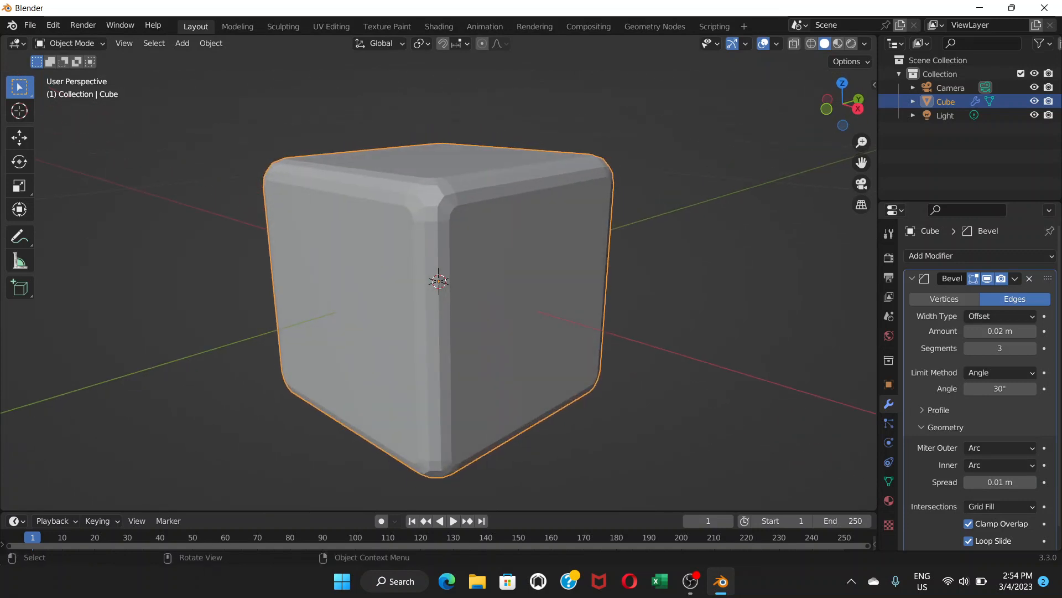
{"action": "right_click", "coordinate": [387, 204]}
{"action": "left_click", "coordinate": [388, 203]}
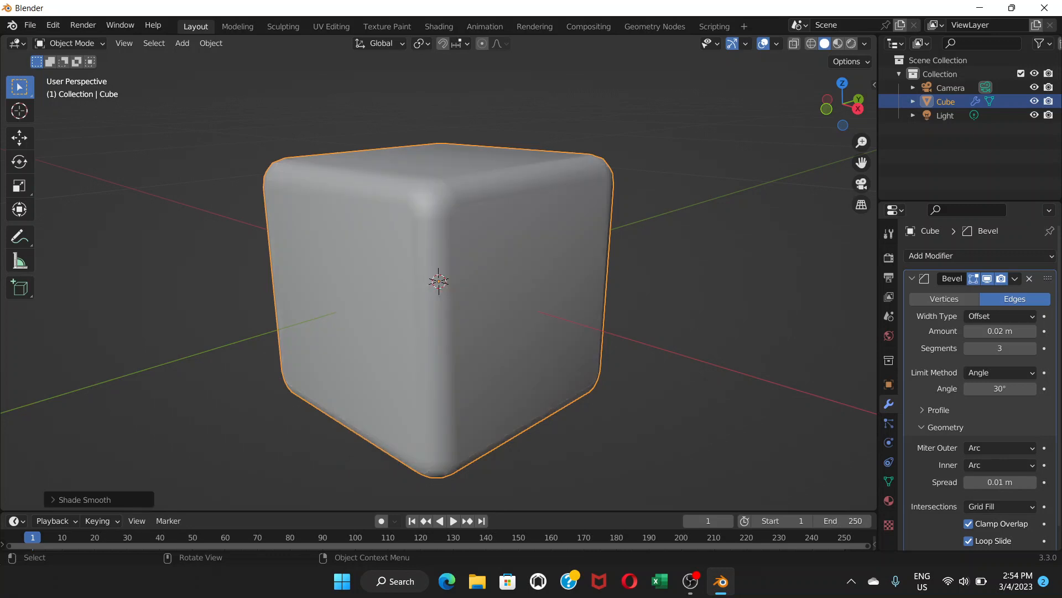
{"action": "middle_click_drag", "start_coordinate": [439, 281], "coordinate": [439, 281]}
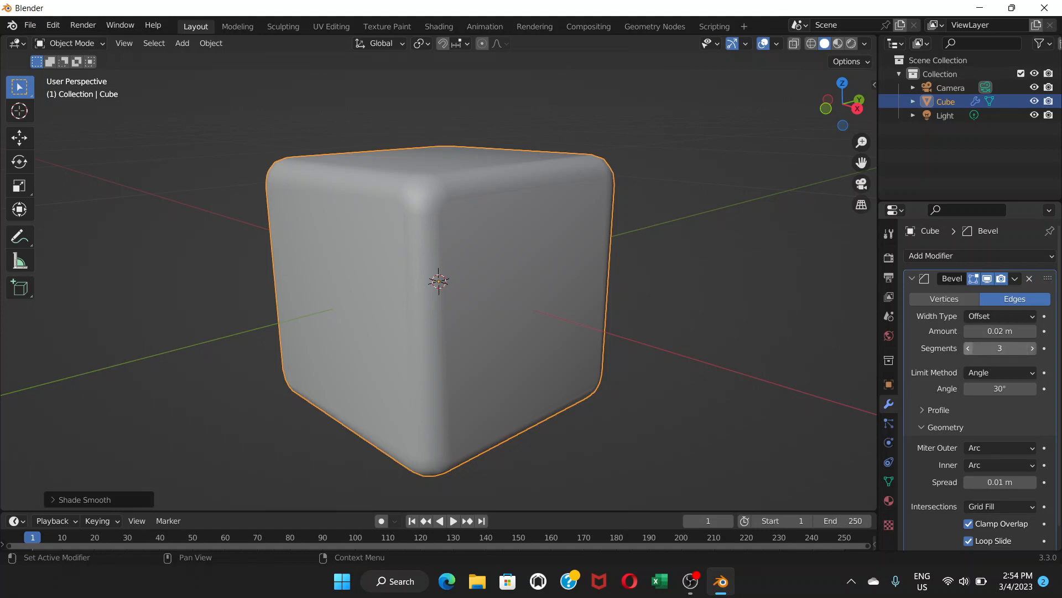
Try fewer segments on the Bevel modifier and restore the count to 3
{"action": "left_click", "coordinate": [969, 348]}
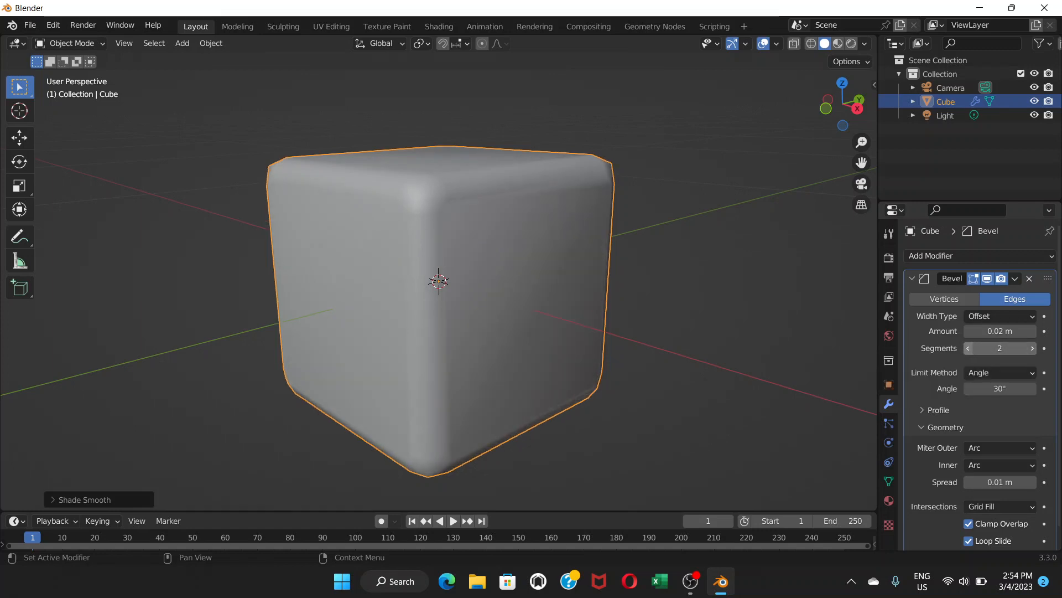
{"action": "left_click", "coordinate": [968, 348]}
{"action": "left_click", "coordinate": [1032, 348]}
{"action": "left_click", "coordinate": [1033, 348]}
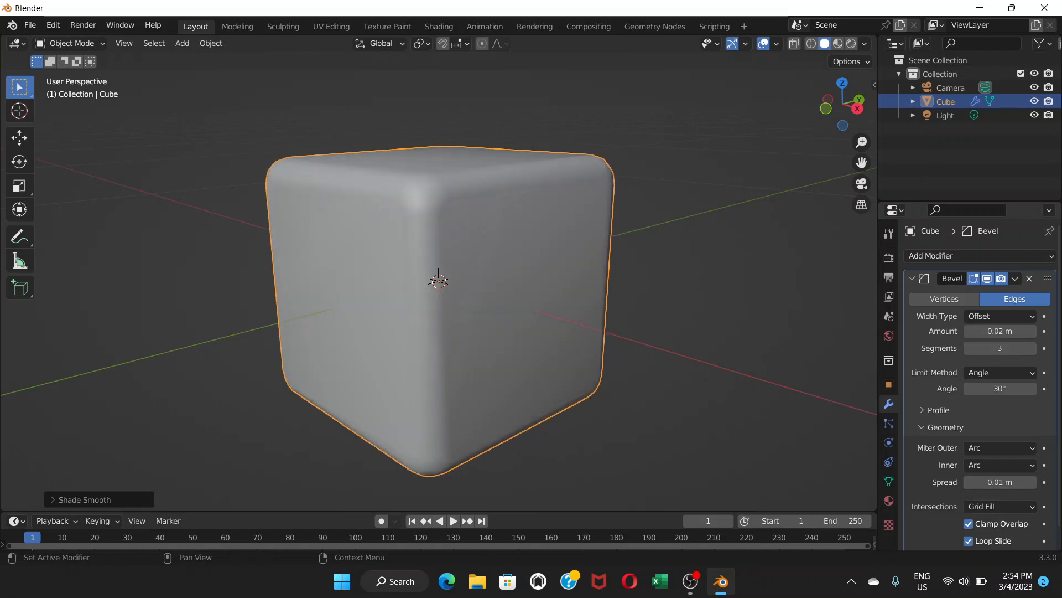
Set the material index in the Bevel modifier's shading options to 0
{"action": "scroll", "coordinate": [439, 294], "scroll_direction": "down", "scroll_amount": 2}
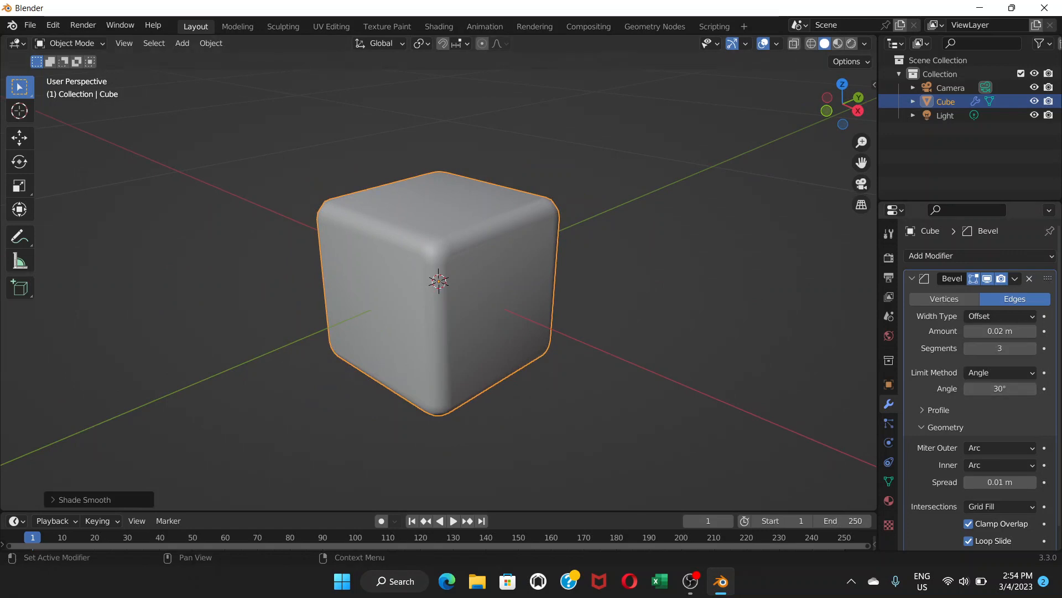
{"action": "scroll", "coordinate": [990, 390], "scroll_direction": "down", "scroll_amount": 1}
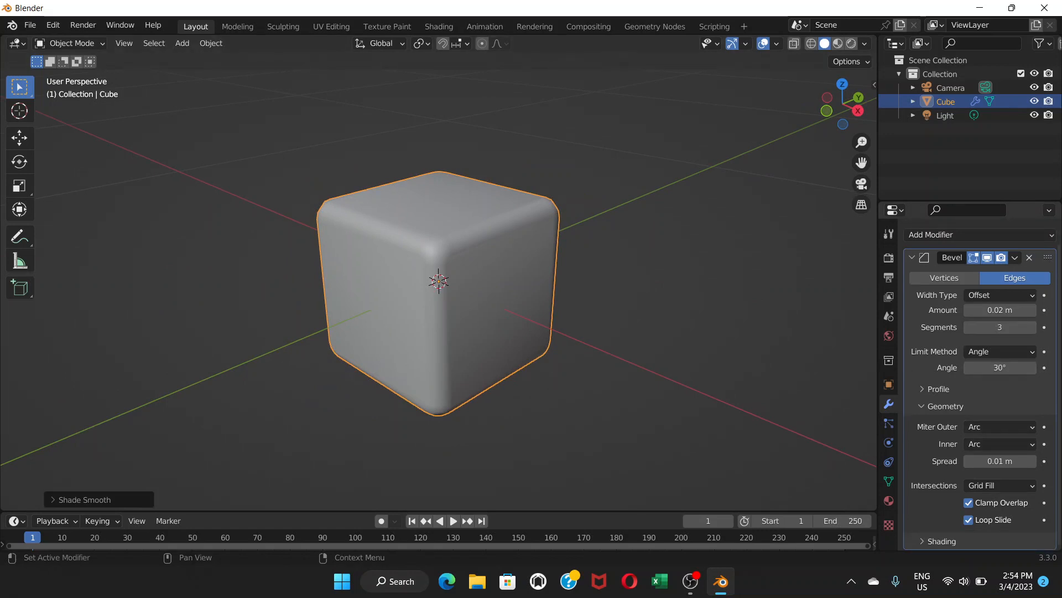
{"action": "left_click", "coordinate": [942, 540]}
{"action": "scroll", "coordinate": [942, 540], "scroll_direction": "down", "scroll_amount": 4}
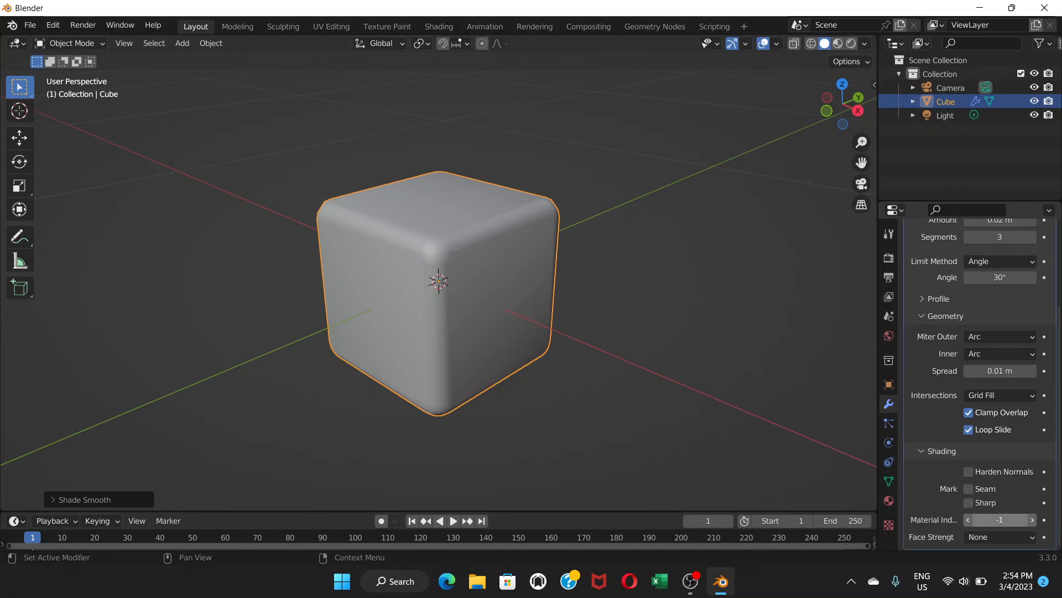
{"action": "left_click", "coordinate": [1032, 520]}
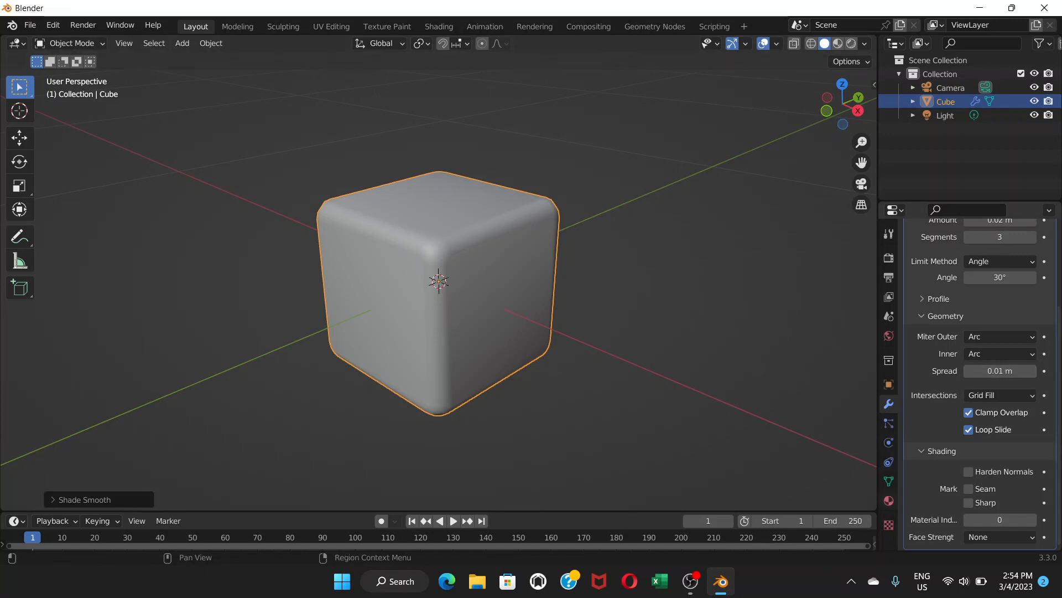
Show the cube in Material Preview shading and set its material's base color to black
{"action": "left_click", "coordinate": [888, 501]}
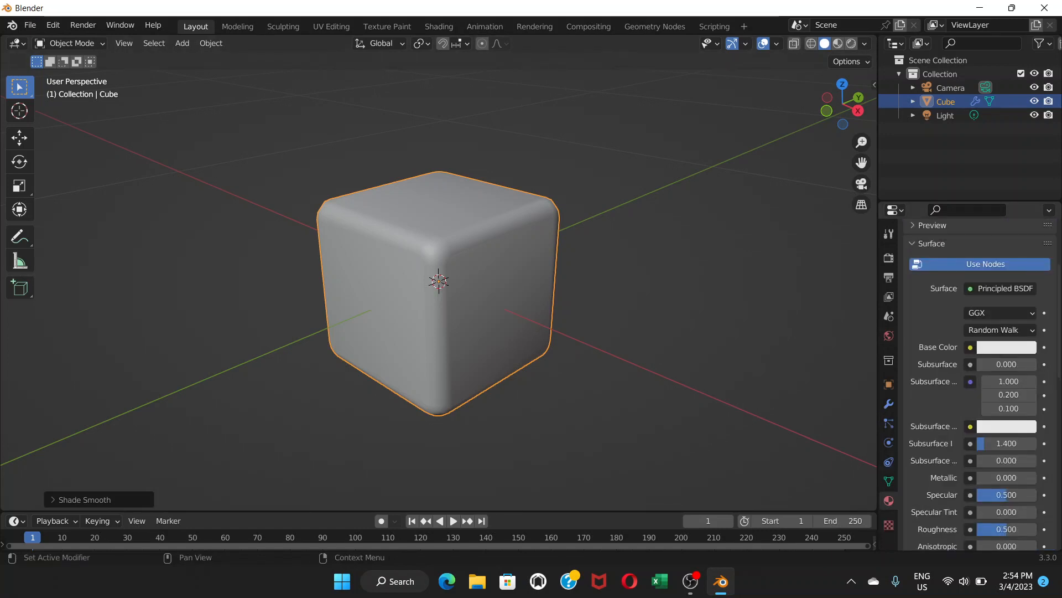
{"action": "scroll", "coordinate": [979, 332], "scroll_direction": "up", "scroll_amount": 5}
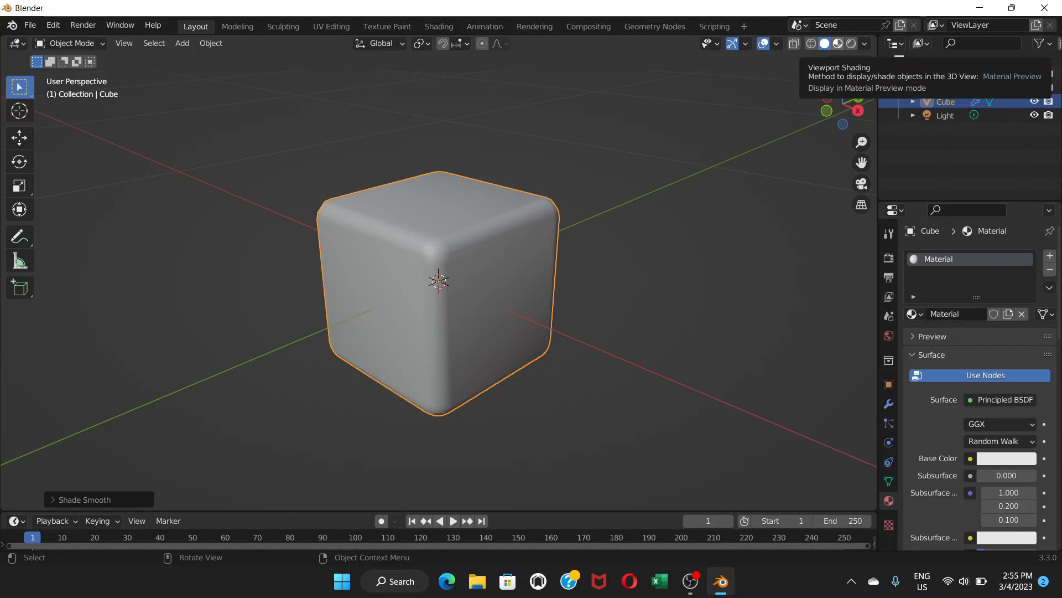
{"action": "left_click", "coordinate": [838, 43]}
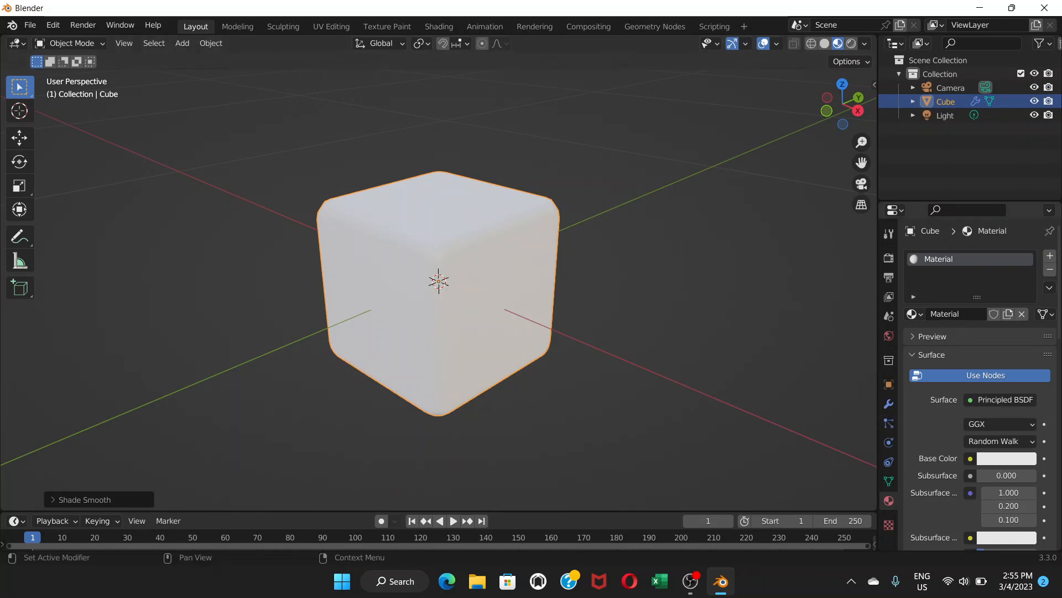
{"action": "left_click", "coordinate": [1007, 458]}
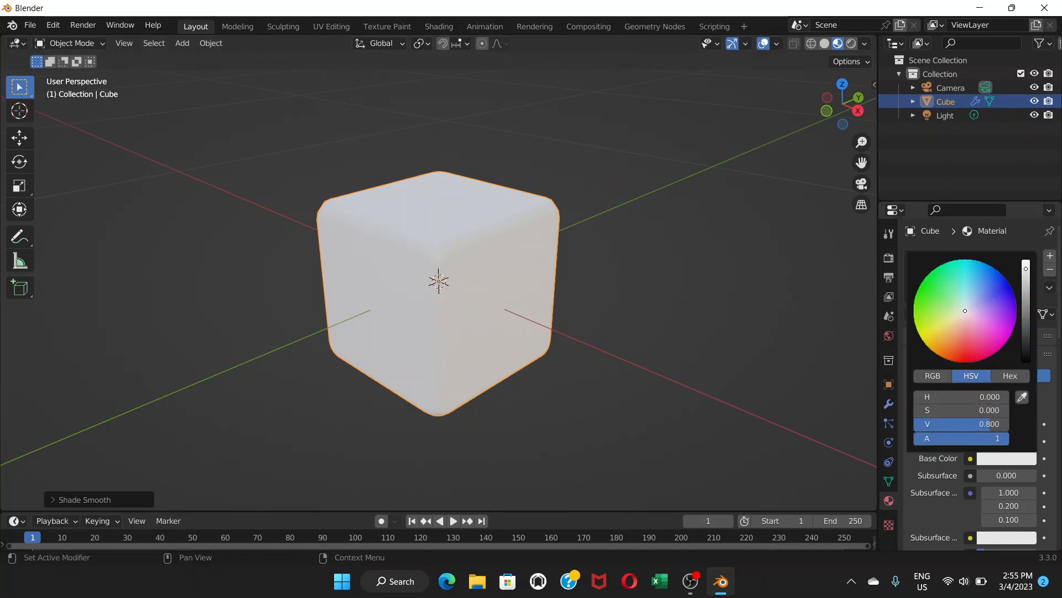
{"action": "left_click_drag", "start_coordinate": [1026, 268], "coordinate": [1027, 440]}
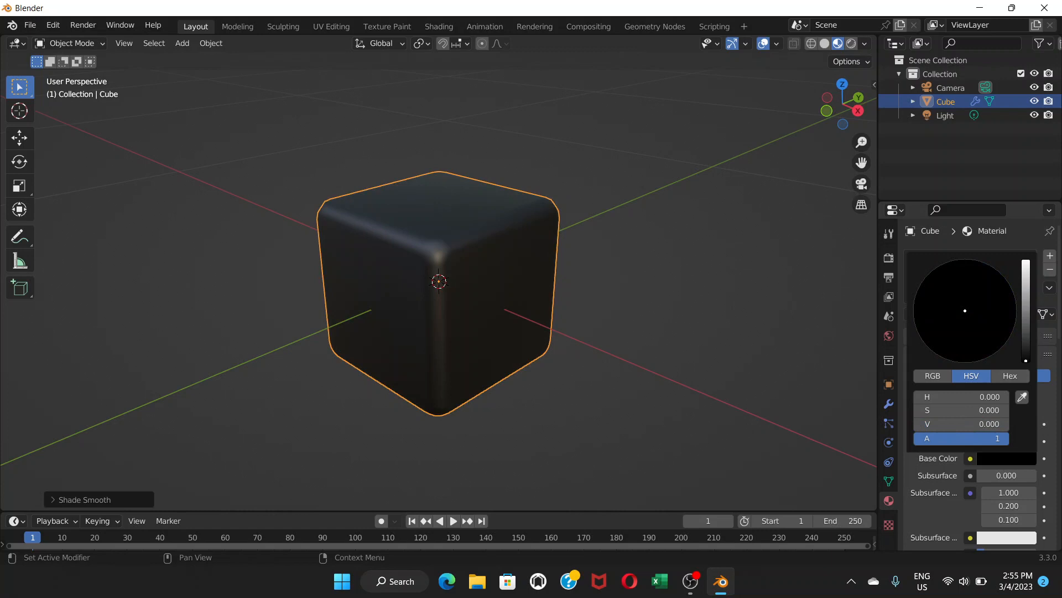
{"action": "key", "text": "Return"}
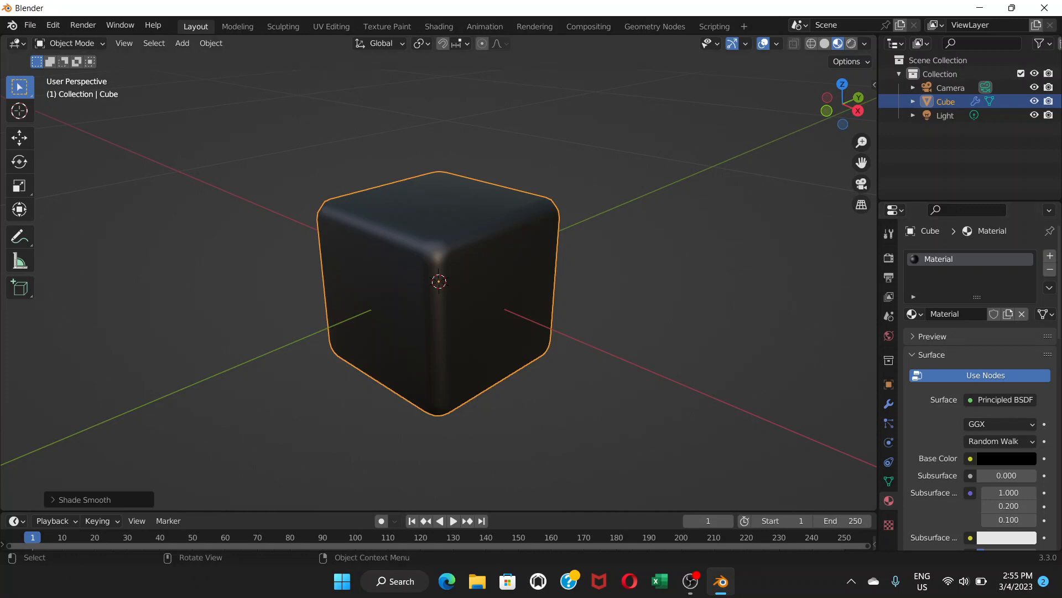
{"action": "key", "text": "alt+a"}
{"action": "mouse_move", "coordinate": [437, 277]}
{"action": "middle_mouse_down"}
{"action": "mouse_move", "coordinate": [465, 321]}
{"action": "mouse_move", "coordinate": [410, 307]}
{"action": "mouse_move", "coordinate": [434, 288]}
{"action": "middle_mouse_up"}
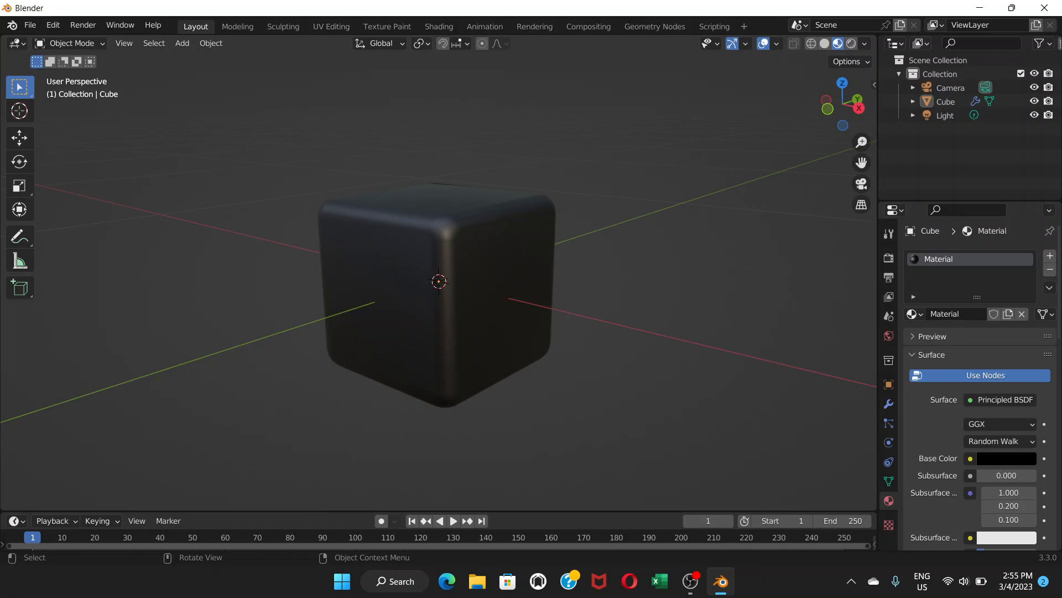
Enter Edit Mode on the cube and select only its +X face using face selection
{"action": "left_click", "coordinate": [437, 298]}
{"action": "left_click", "coordinate": [69, 43]}
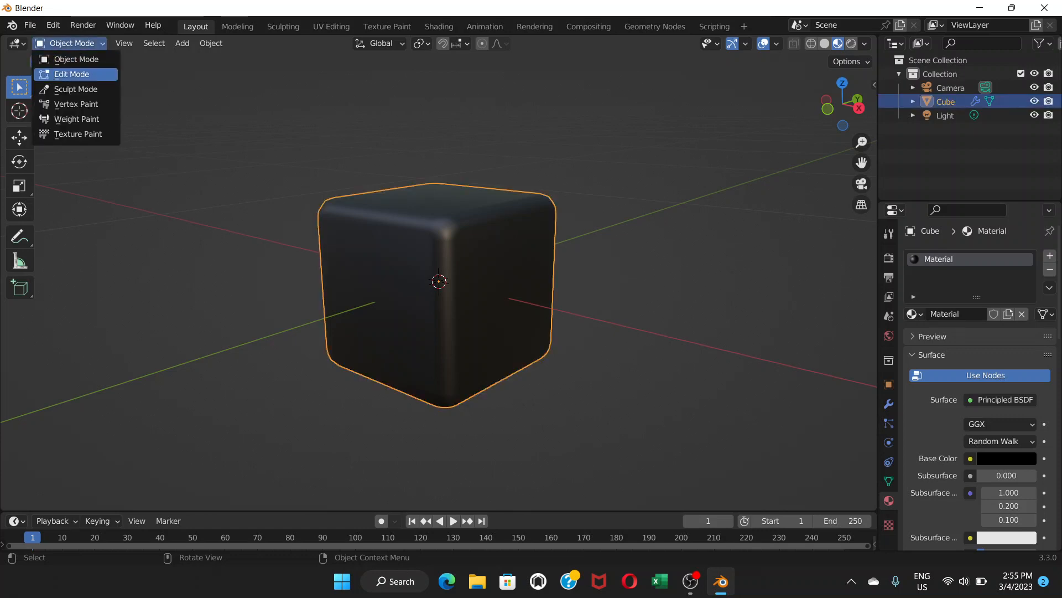
{"action": "left_click", "coordinate": [72, 74]}
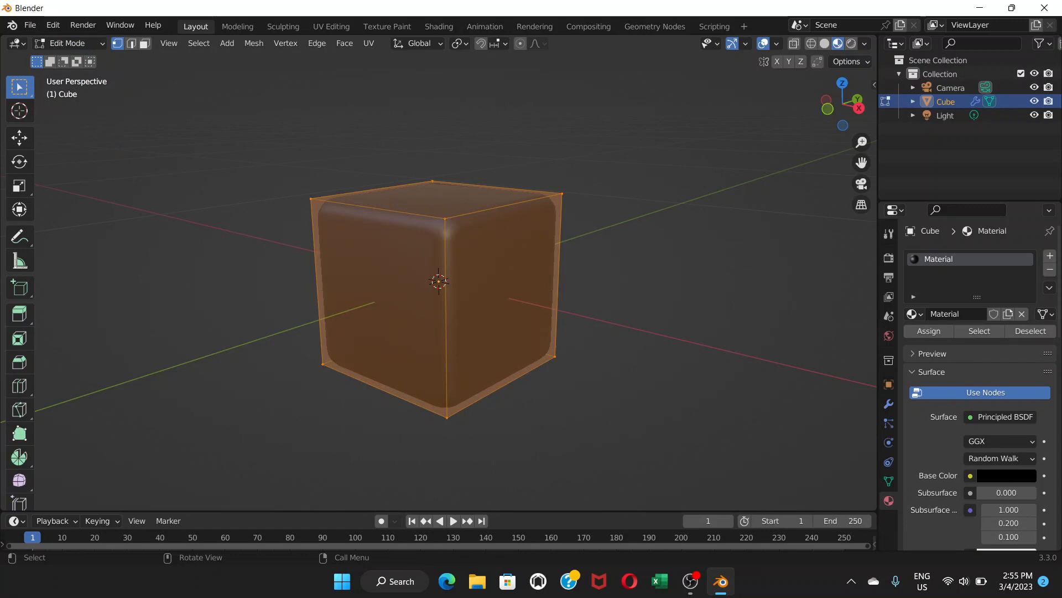
{"action": "key", "text": "alt+a"}
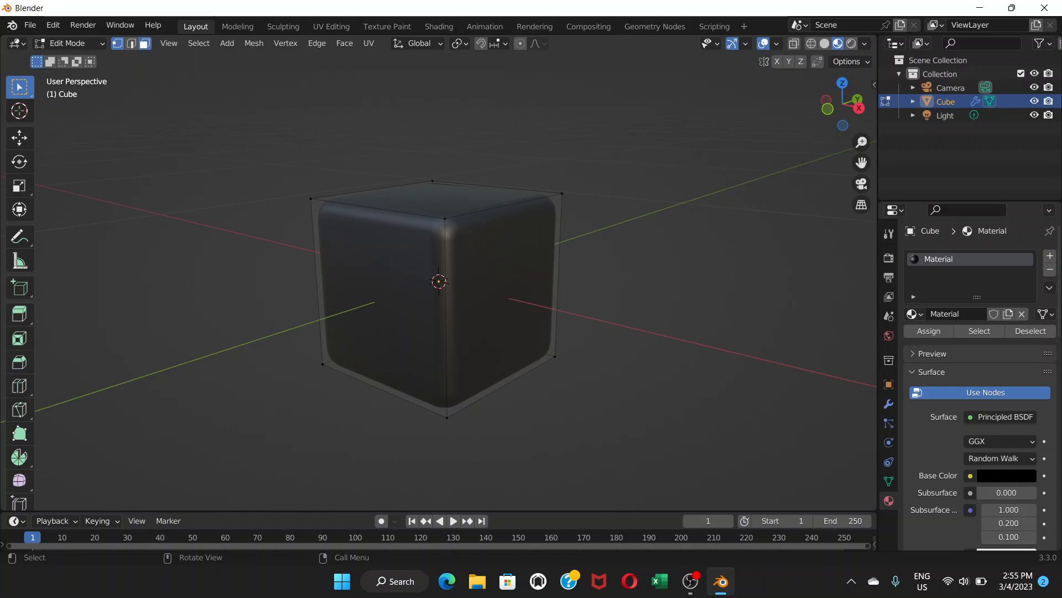
{"action": "left_click", "coordinate": [145, 43]}
{"action": "left_click", "coordinate": [502, 298]}
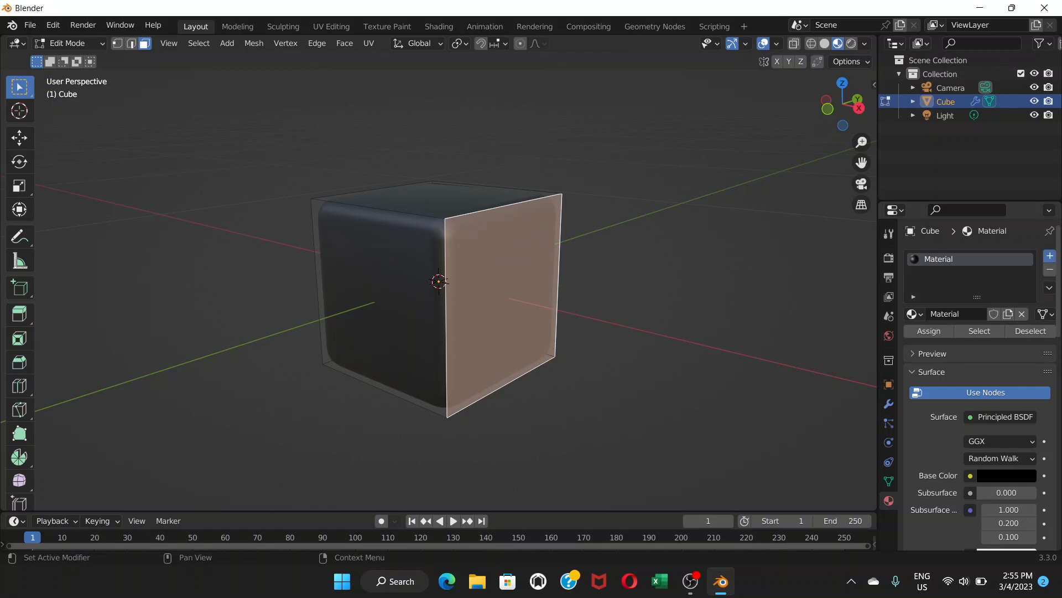
Add a new material with a red base color and assign it to the selected +X face
{"action": "left_click", "coordinate": [1050, 256]}
{"action": "left_click", "coordinate": [978, 342]}
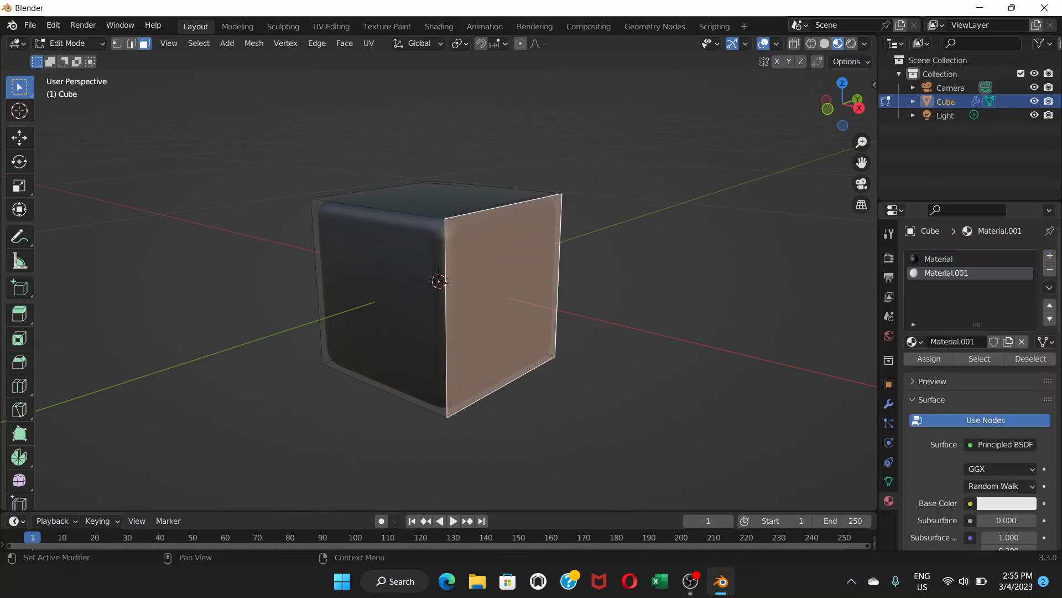
{"action": "scroll", "coordinate": [982, 384], "scroll_direction": "down", "scroll_amount": 3}
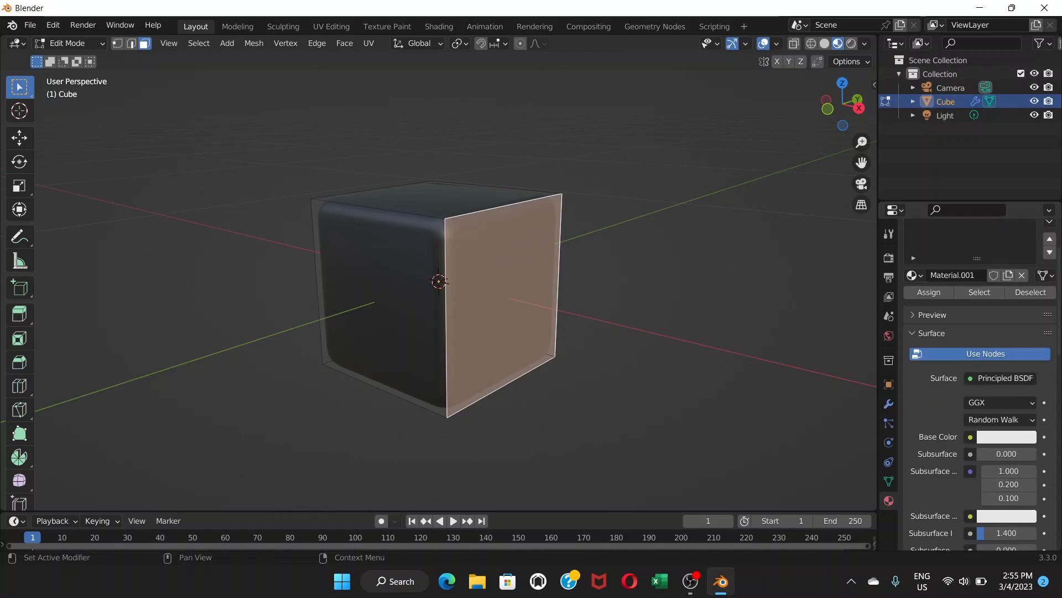
{"action": "left_click", "coordinate": [1006, 436]}
{"action": "left_click", "coordinate": [961, 339]}
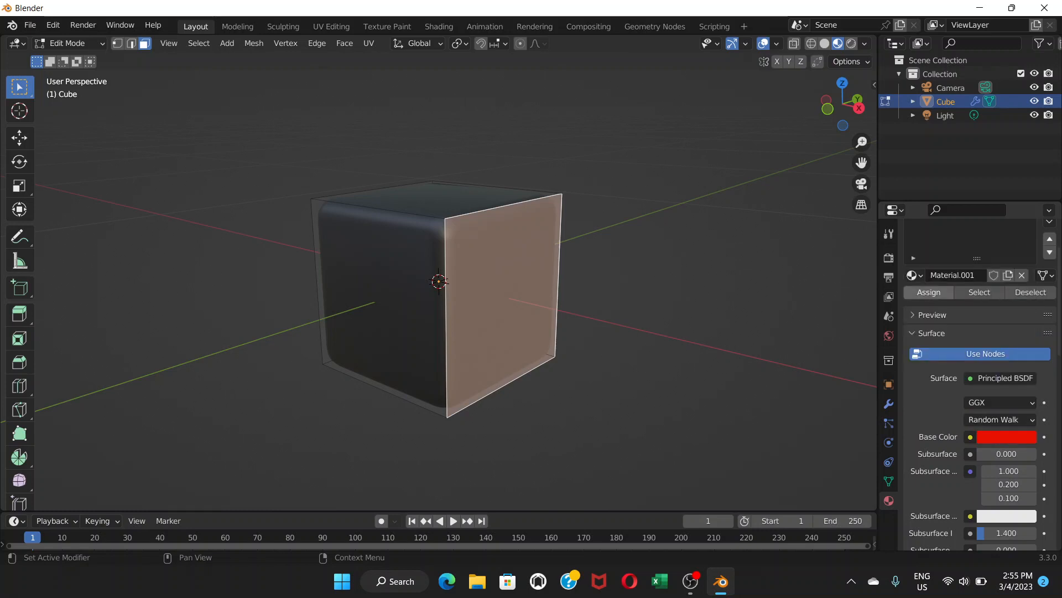
{"action": "left_click", "coordinate": [947, 293]}
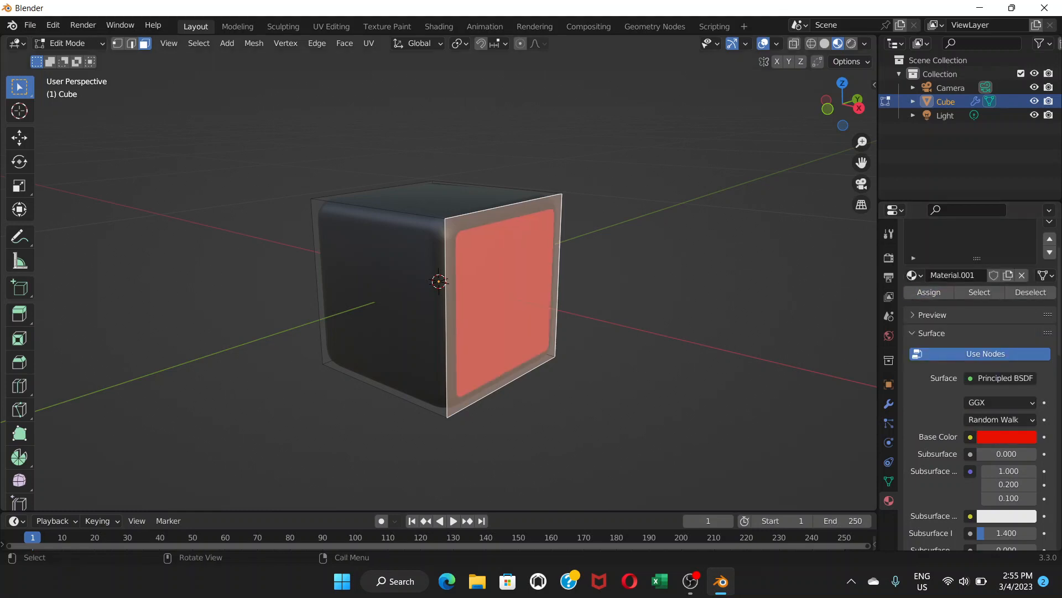
Add a new material with a blue base color and assign it to the cube's -Y face beside the red one
{"action": "left_click", "coordinate": [382, 307]}
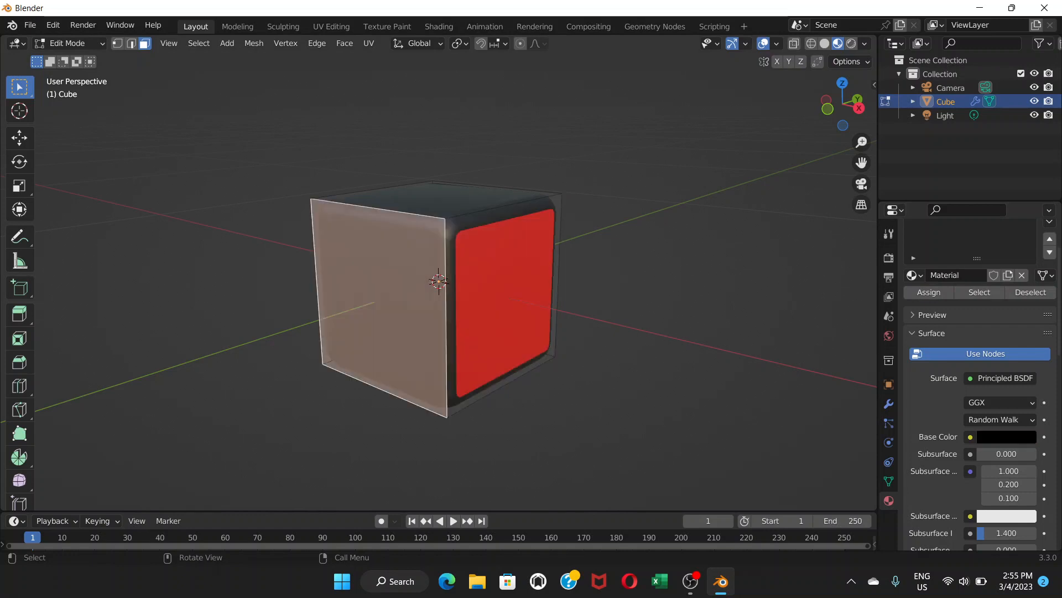
{"action": "scroll", "coordinate": [979, 387], "scroll_direction": "up", "scroll_amount": 3}
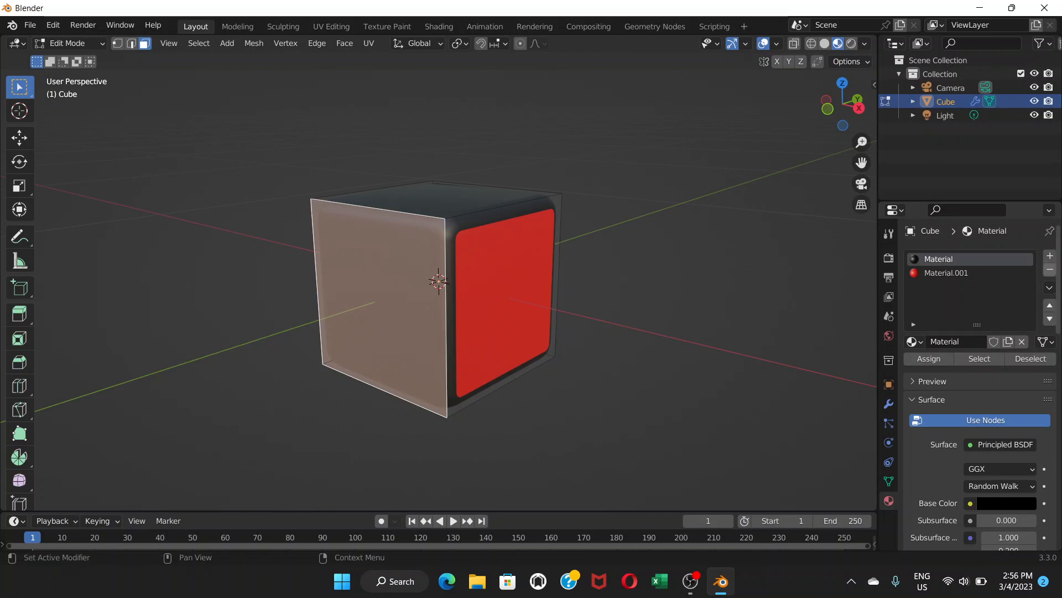
{"action": "left_click", "coordinate": [1049, 256]}
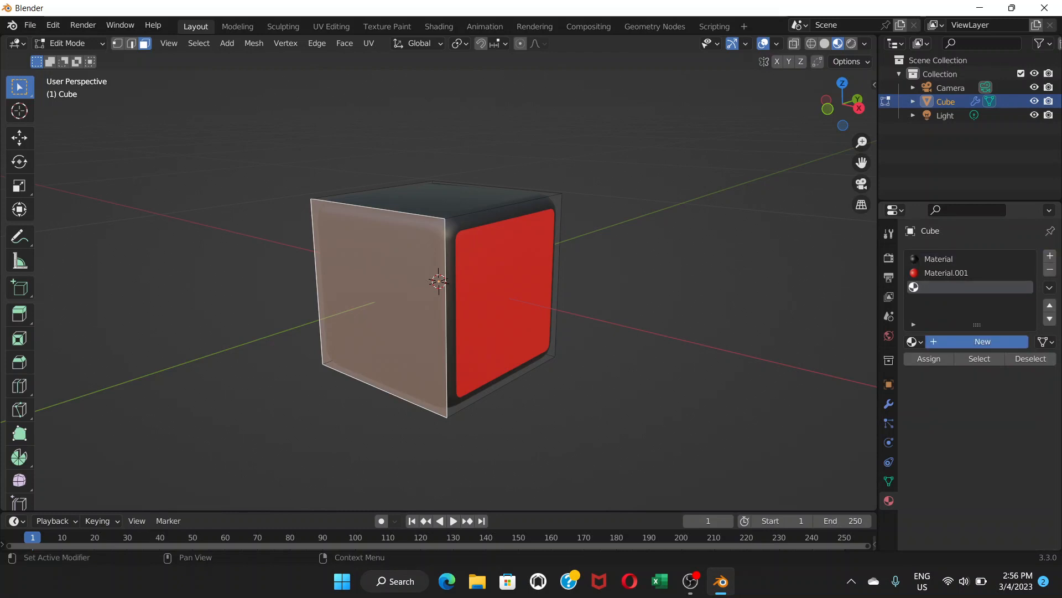
{"action": "left_click", "coordinate": [983, 342]}
{"action": "left_click", "coordinate": [1007, 503]}
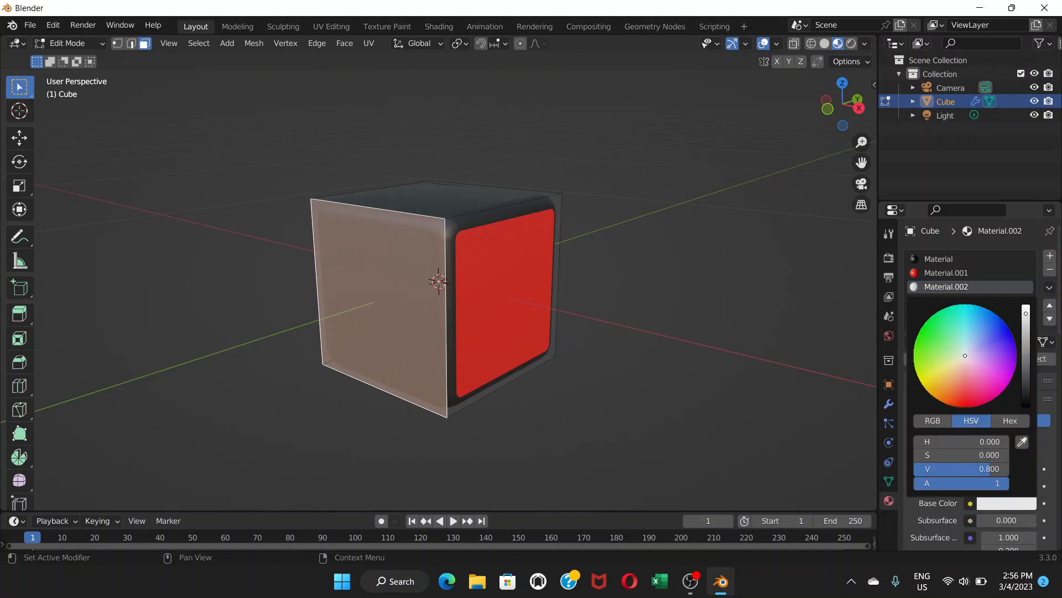
{"action": "left_click_drag", "start_coordinate": [965, 355], "coordinate": [1005, 335]}
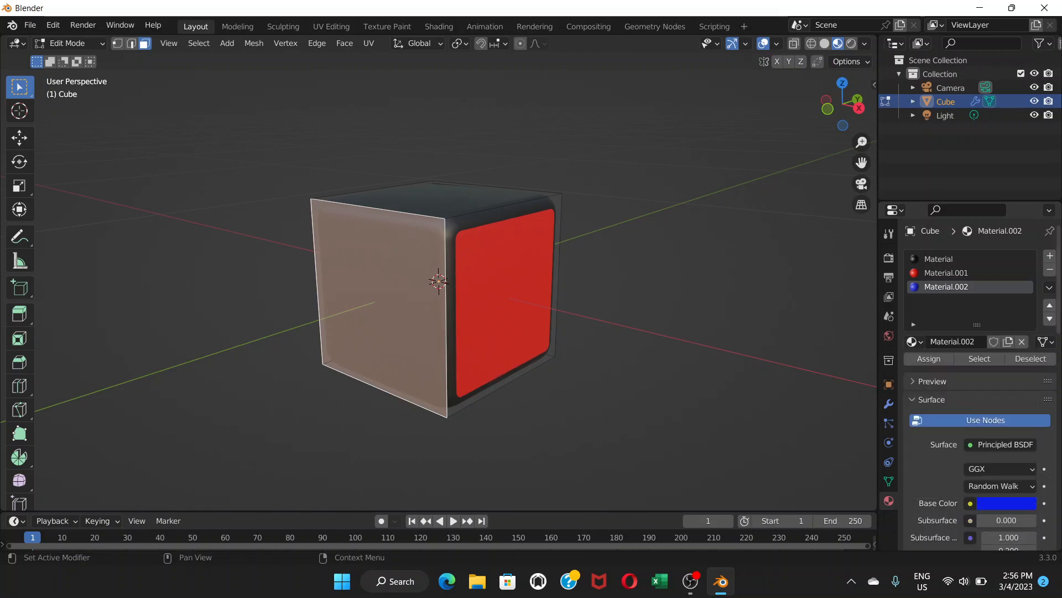
{"action": "left_click", "coordinate": [929, 359]}
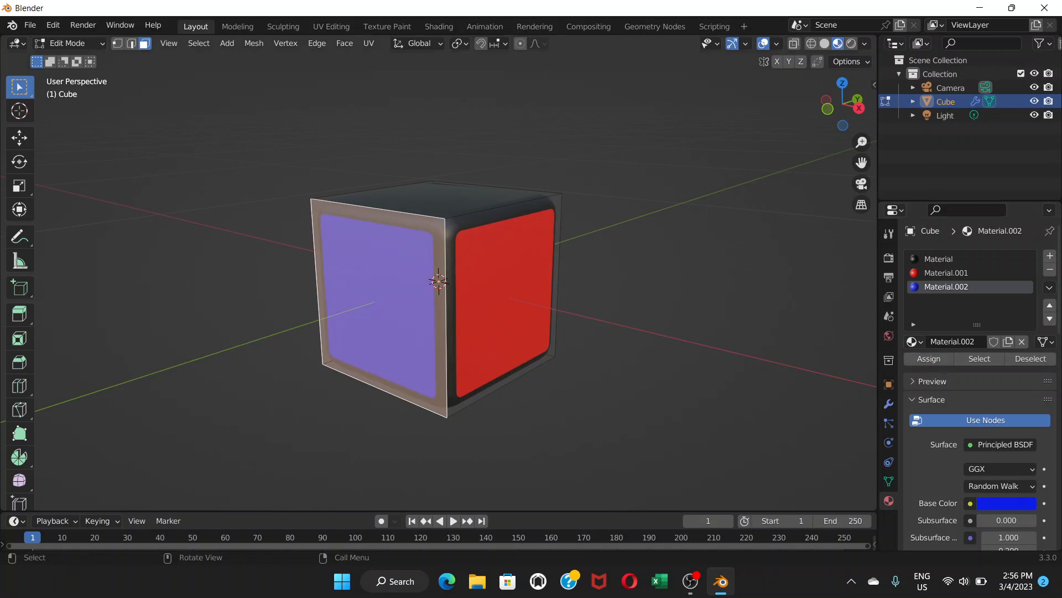
Create a material with an orange base color and assign it to the cube's top face
{"action": "left_click", "coordinate": [437, 199]}
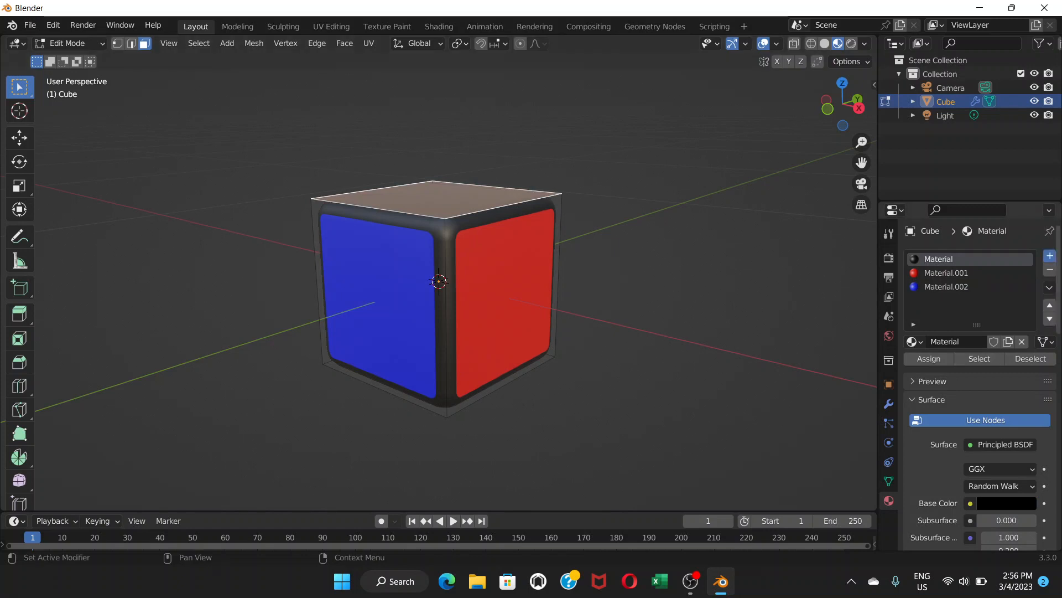
{"action": "left_click", "coordinate": [1050, 256]}
{"action": "left_click", "coordinate": [974, 341]}
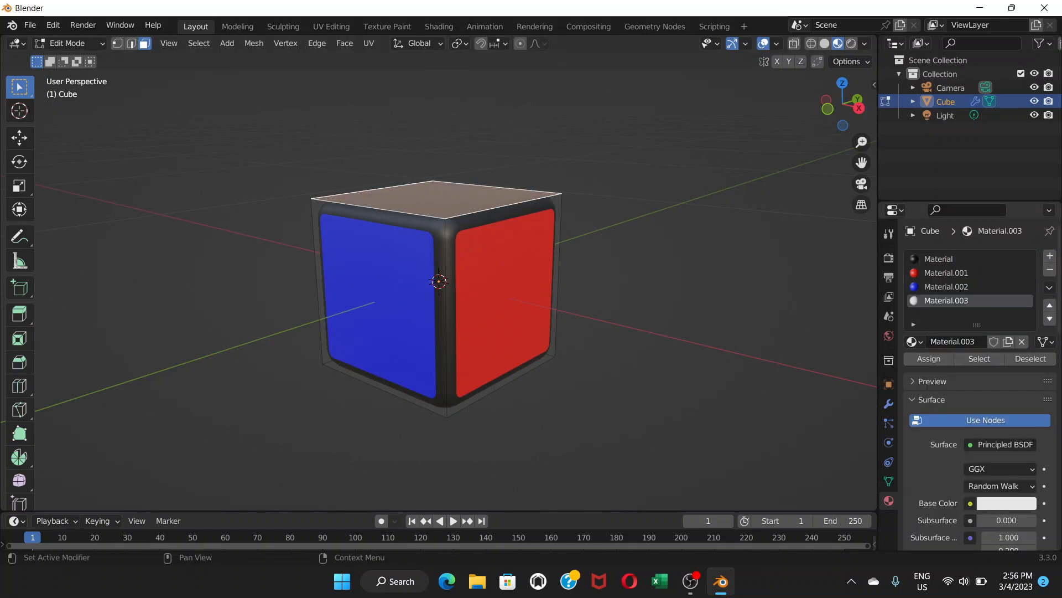
{"action": "left_click", "coordinate": [1007, 503]}
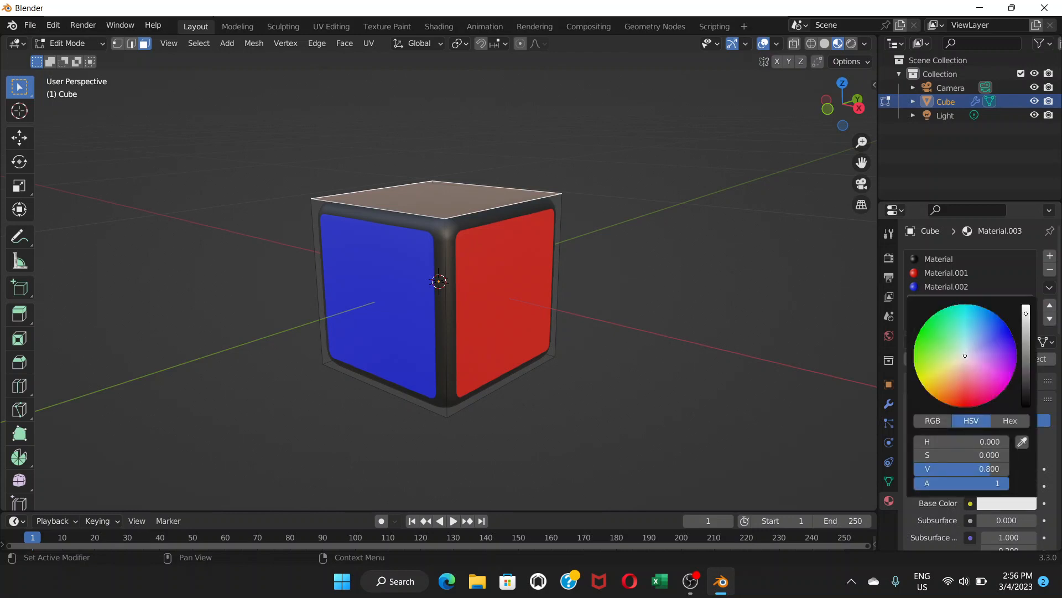
{"action": "left_click_drag", "start_coordinate": [942, 394], "coordinate": [938, 397]}
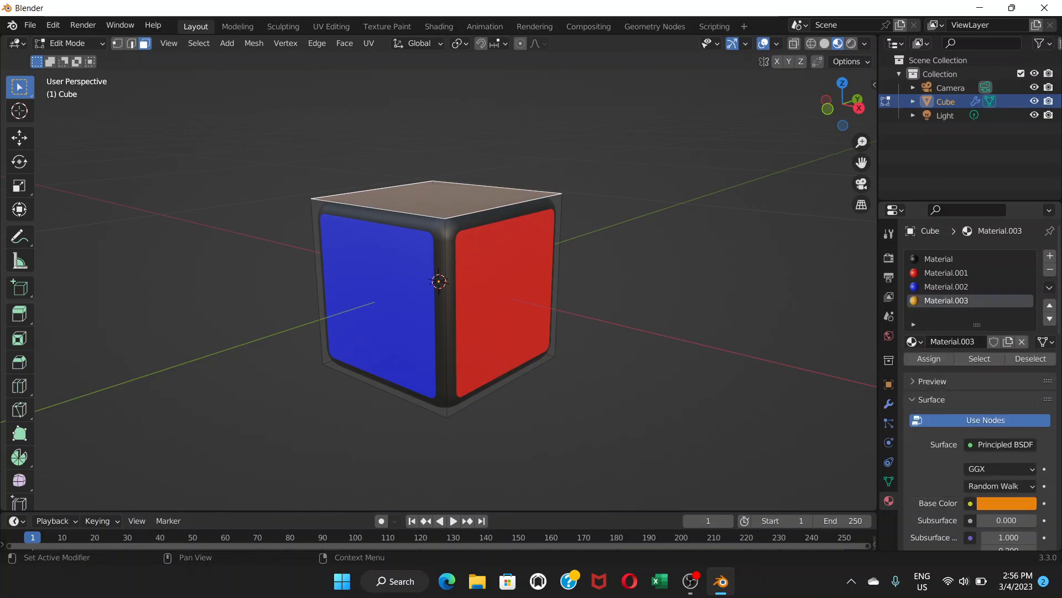
{"action": "left_click", "coordinate": [929, 359]}
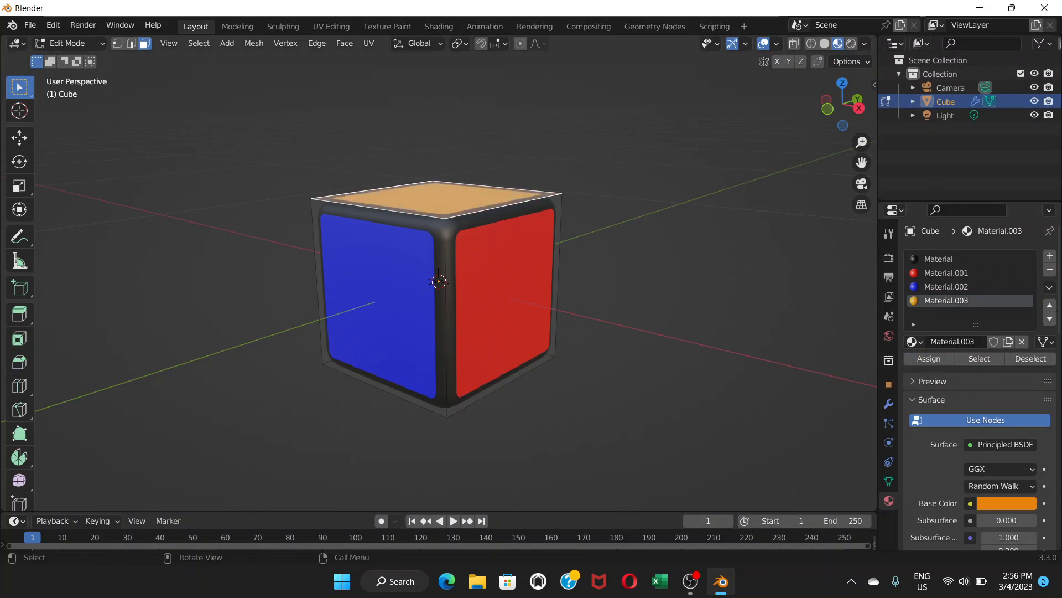
Create a material with a yellow base color and assign it to the cube's +Y face, leaving no face selected
{"action": "middle_click_drag", "start_coordinate": [608, 304], "coordinate": [420, 305]}
{"action": "left_click", "coordinate": [439, 281]}
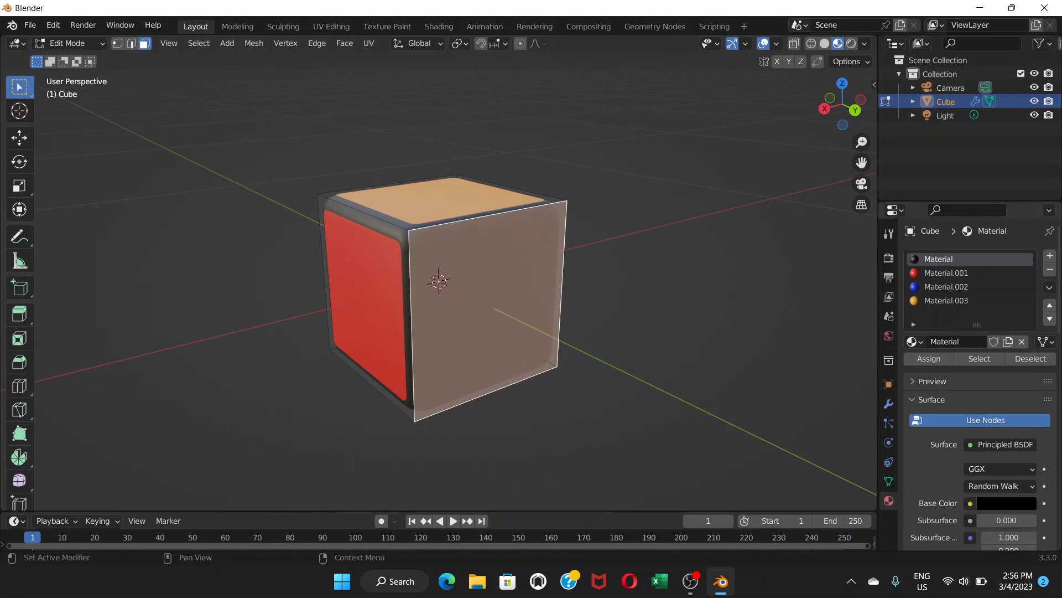
{"action": "left_click", "coordinate": [1050, 256]}
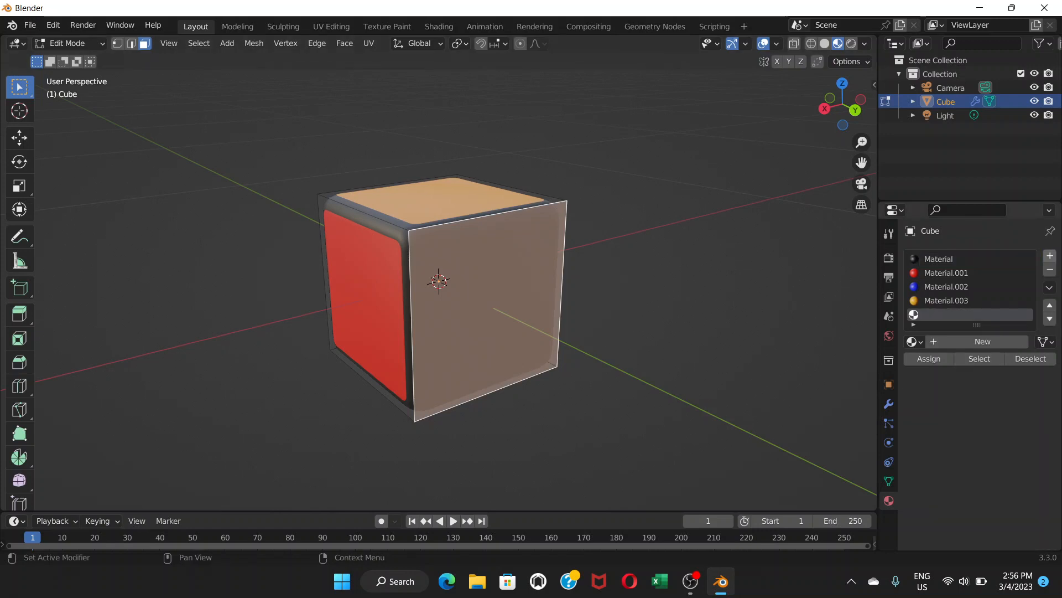
{"action": "left_click", "coordinate": [983, 341]}
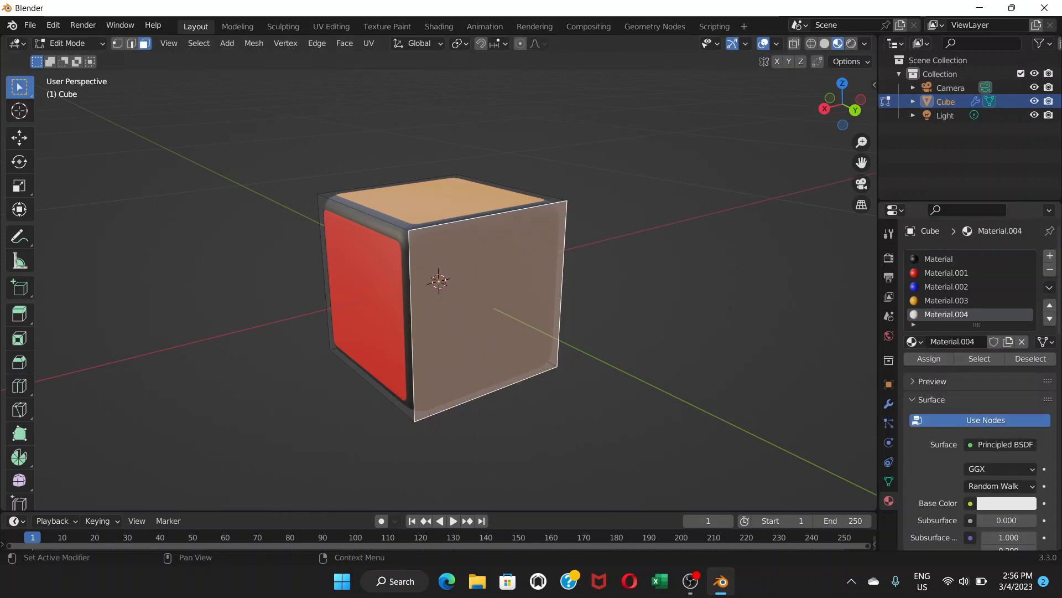
{"action": "left_click", "coordinate": [1007, 503]}
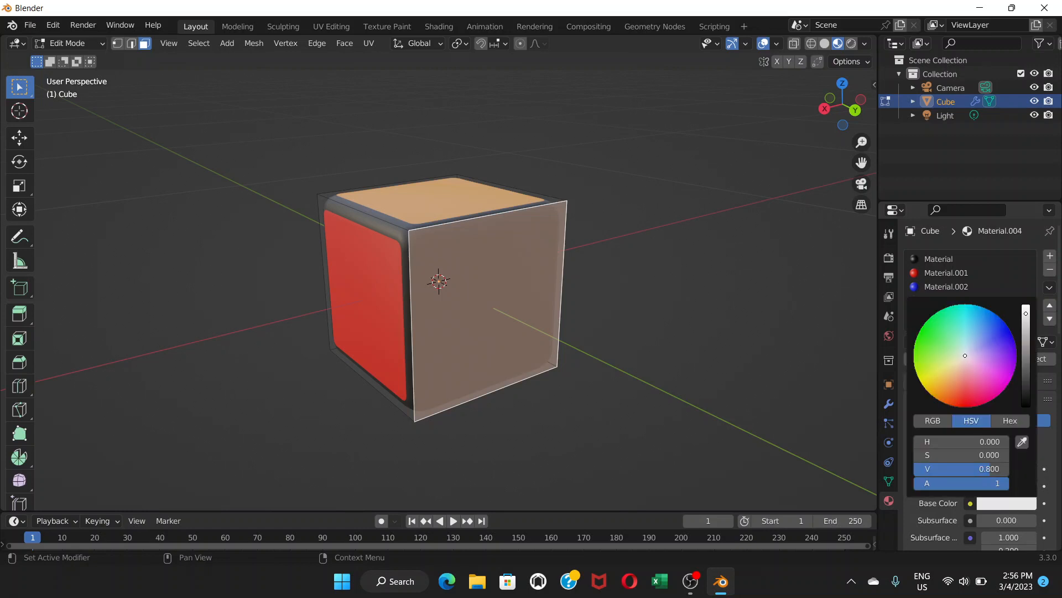
{"action": "left_click_drag", "start_coordinate": [925, 374], "coordinate": [930, 379]}
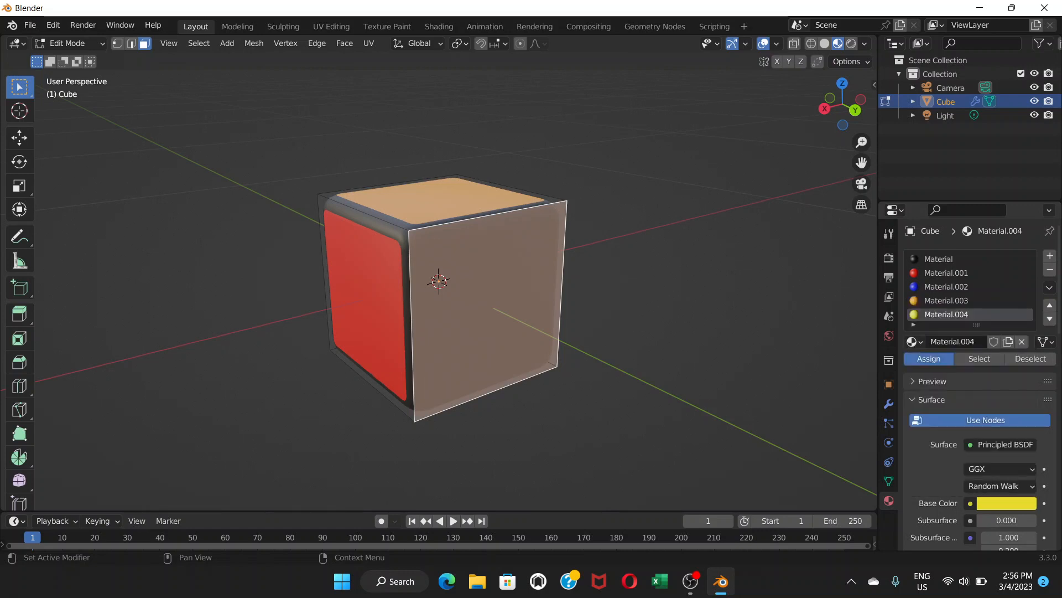
{"action": "left_click", "coordinate": [929, 359]}
{"action": "key", "text": "alt+a"}
Create a material with a green base color and assign it to the cube's -X face
{"action": "middle_click_drag", "start_coordinate": [609, 277], "coordinate": [426, 279]}
{"action": "left_click", "coordinate": [426, 288]}
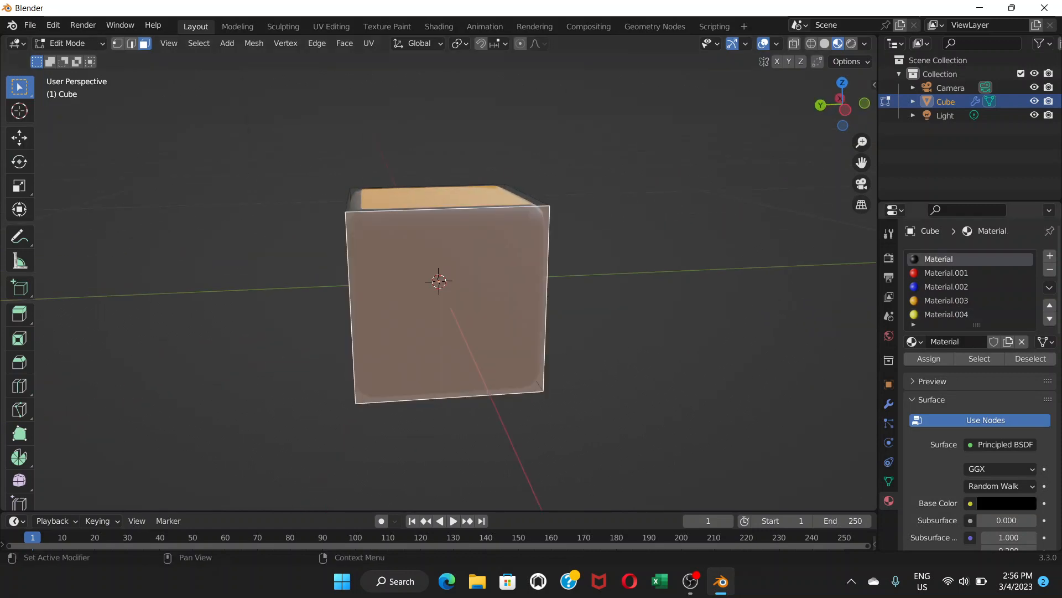
{"action": "left_click", "coordinate": [1051, 255]}
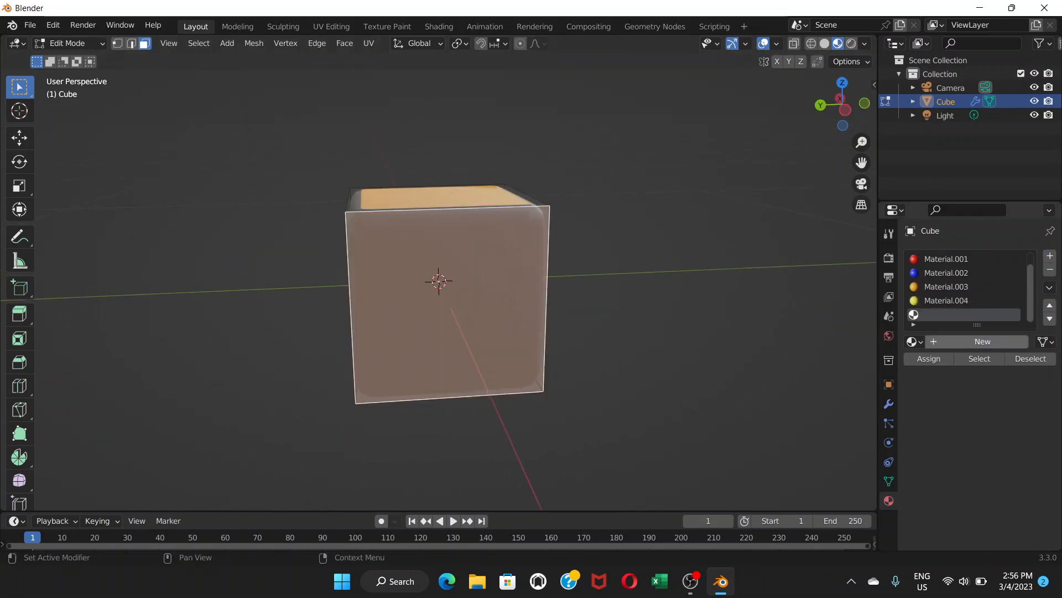
{"action": "left_click", "coordinate": [983, 342]}
{"action": "left_click", "coordinate": [1007, 503]}
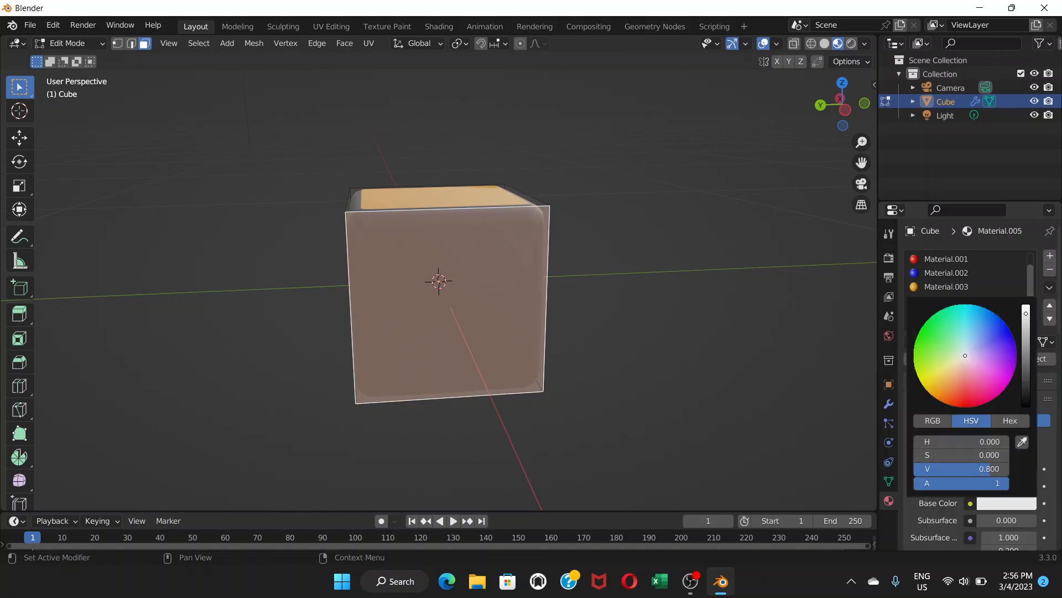
{"action": "left_click", "coordinate": [930, 349]}
{"action": "left_click_drag", "start_coordinate": [930, 349], "coordinate": [919, 339]}
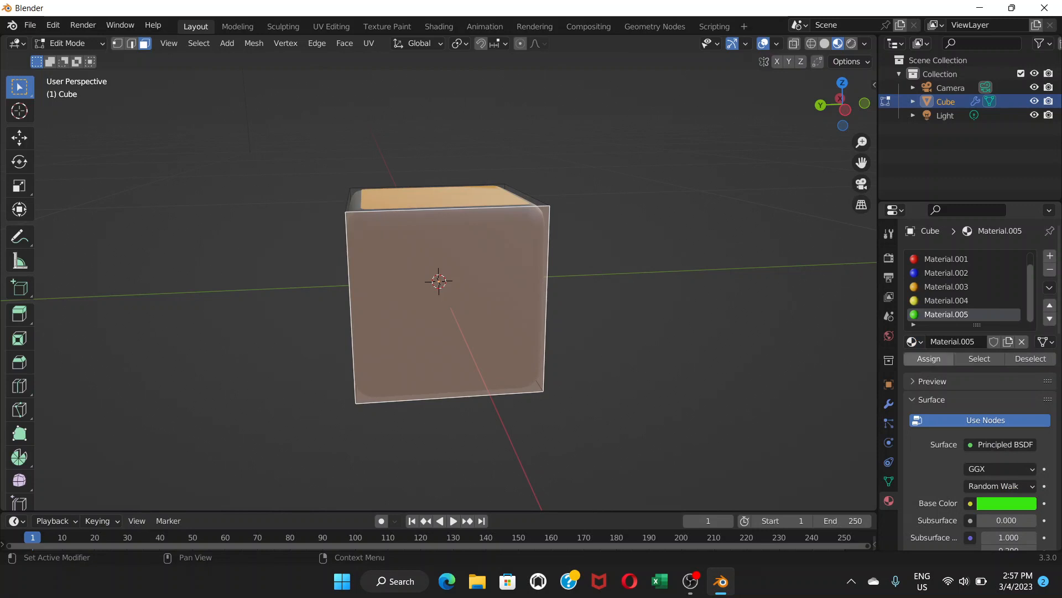
{"action": "left_click", "coordinate": [929, 359]}
Add a new material with the default white base color, assign it to the cube's bottom face, and clear the selection
{"action": "middle_click_drag", "start_coordinate": [443, 332], "coordinate": [415, 194]}
{"action": "left_click", "coordinate": [439, 281]}
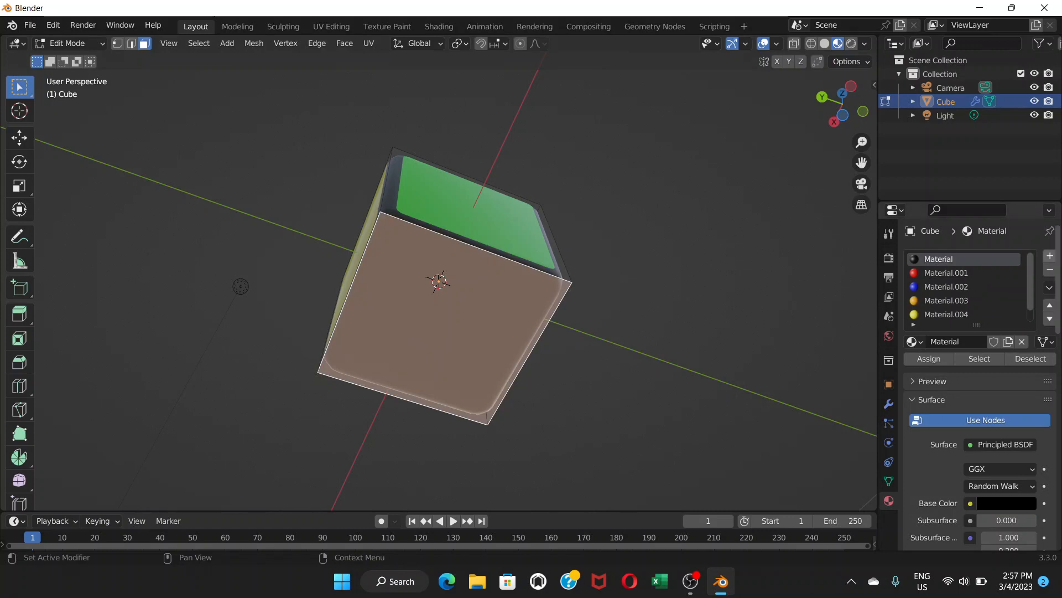
{"action": "left_click", "coordinate": [1050, 255]}
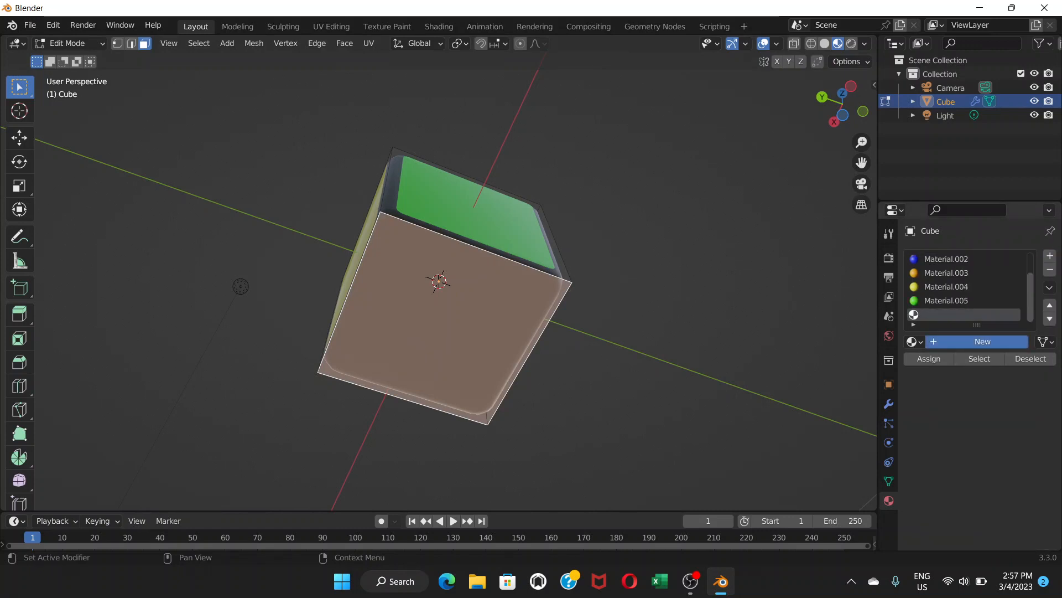
{"action": "left_click", "coordinate": [977, 340]}
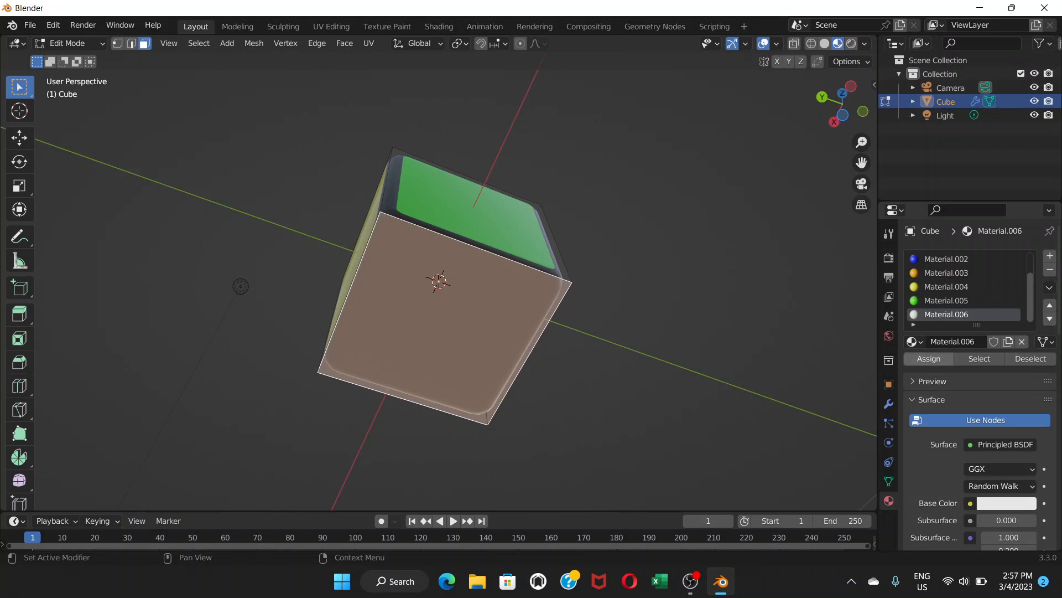
{"action": "left_click", "coordinate": [929, 358]}
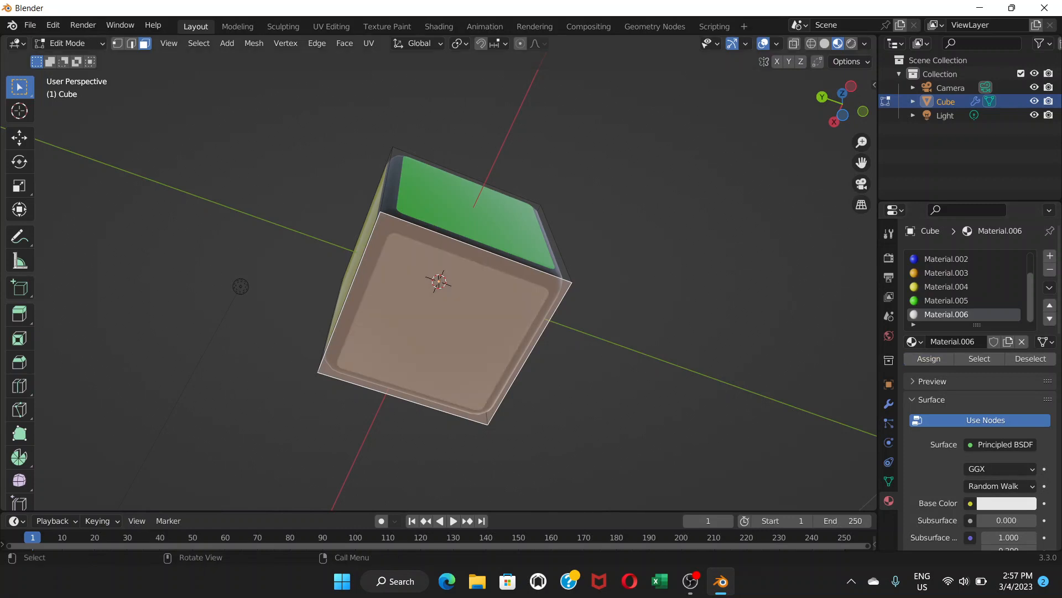
{"action": "left_click", "coordinate": [653, 332]}
Switch the colored cube from Edit Mode to Object Mode
{"action": "middle_click_drag", "start_coordinate": [653, 332], "coordinate": [515, 411]}
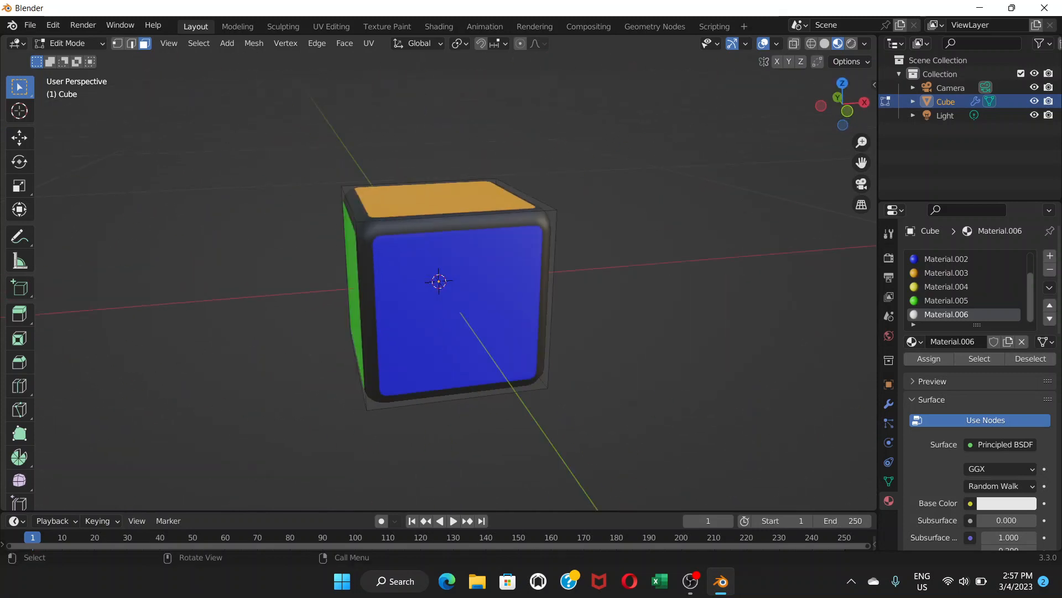
{"action": "scroll", "coordinate": [443, 294], "scroll_direction": "down", "scroll_amount": 3}
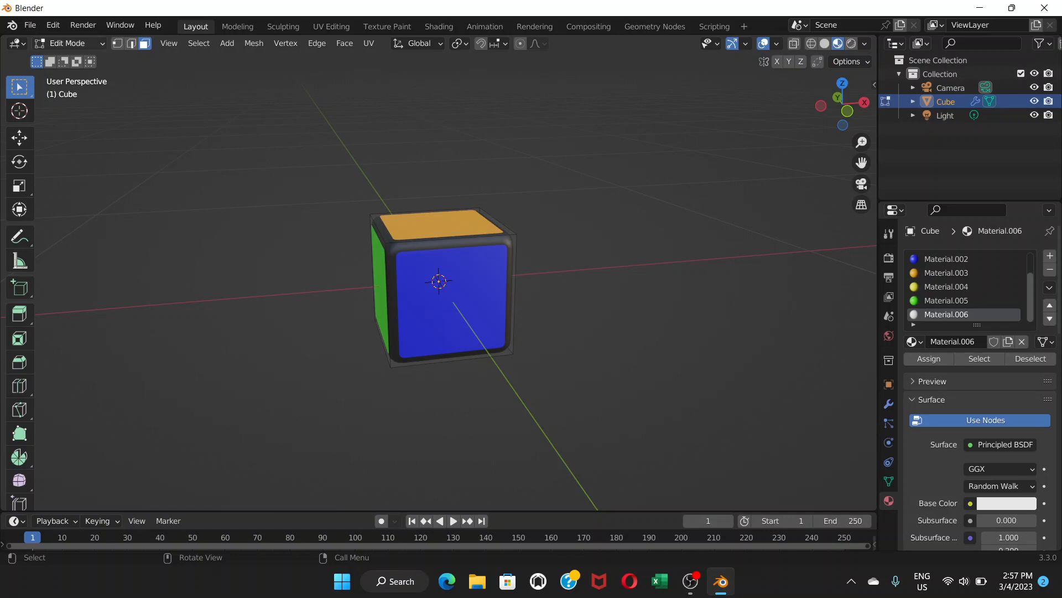
{"action": "left_click", "coordinate": [70, 43]}
{"action": "left_click", "coordinate": [66, 59]}
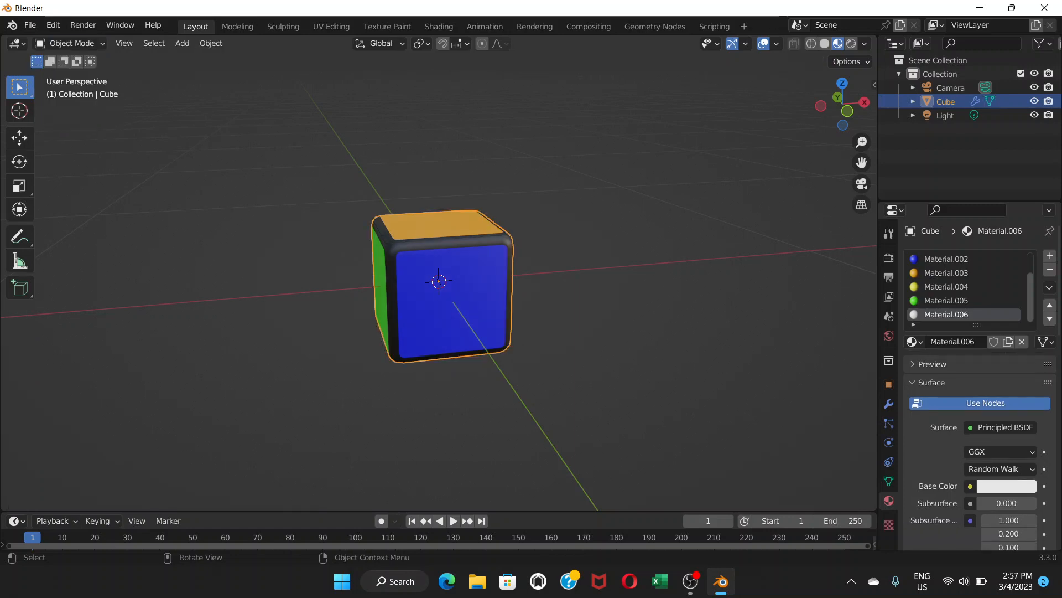
{"action": "middle_click_drag", "start_coordinate": [498, 332], "coordinate": [498, 307]}
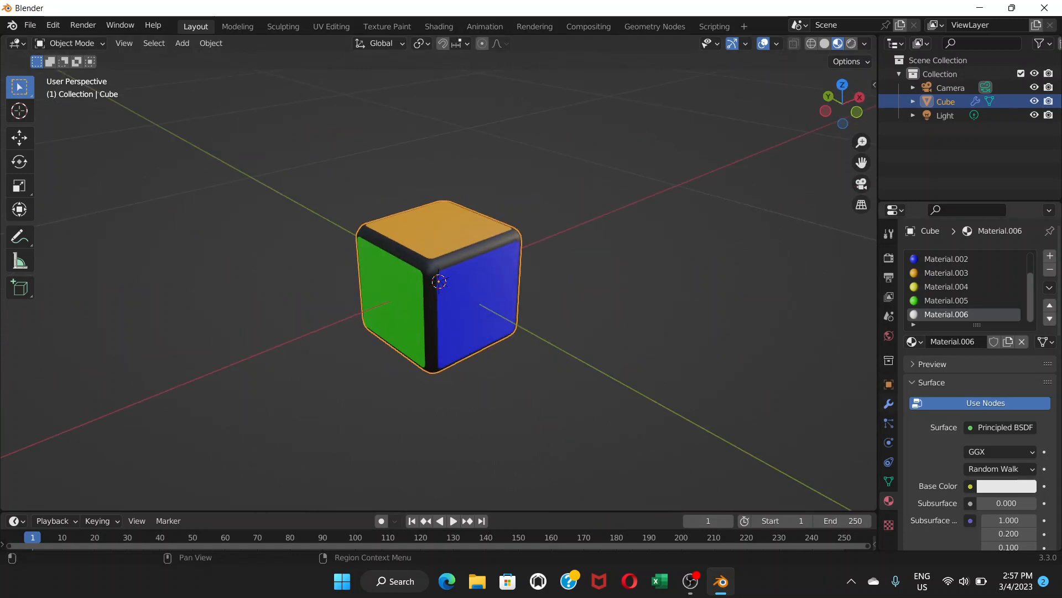
Add an Array modifier with a count of 3 to the cube, keeping the default relative X offset
{"action": "left_click", "coordinate": [889, 404]}
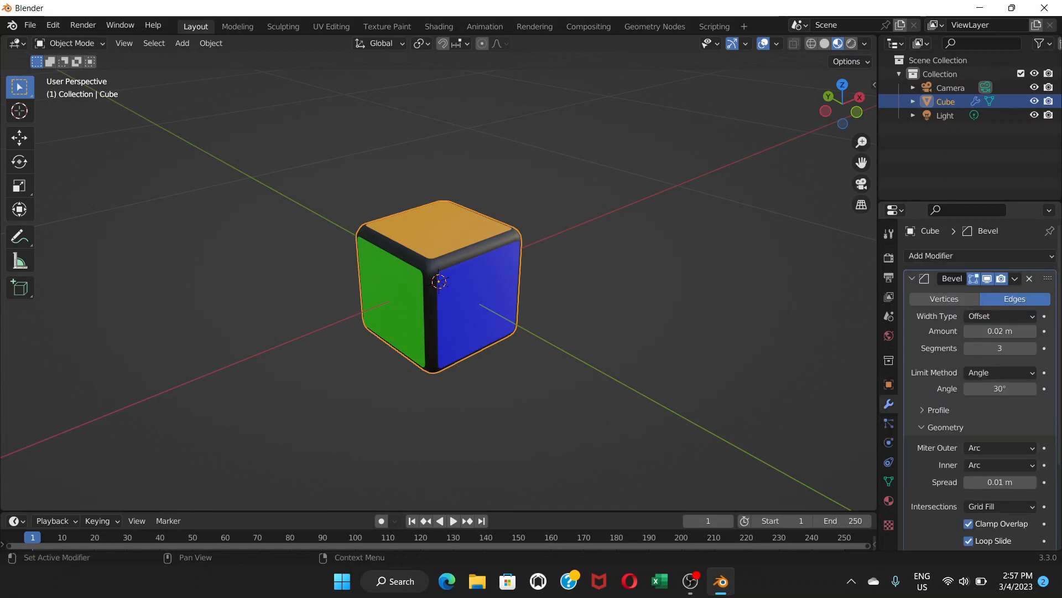
{"action": "left_click", "coordinate": [912, 278]}
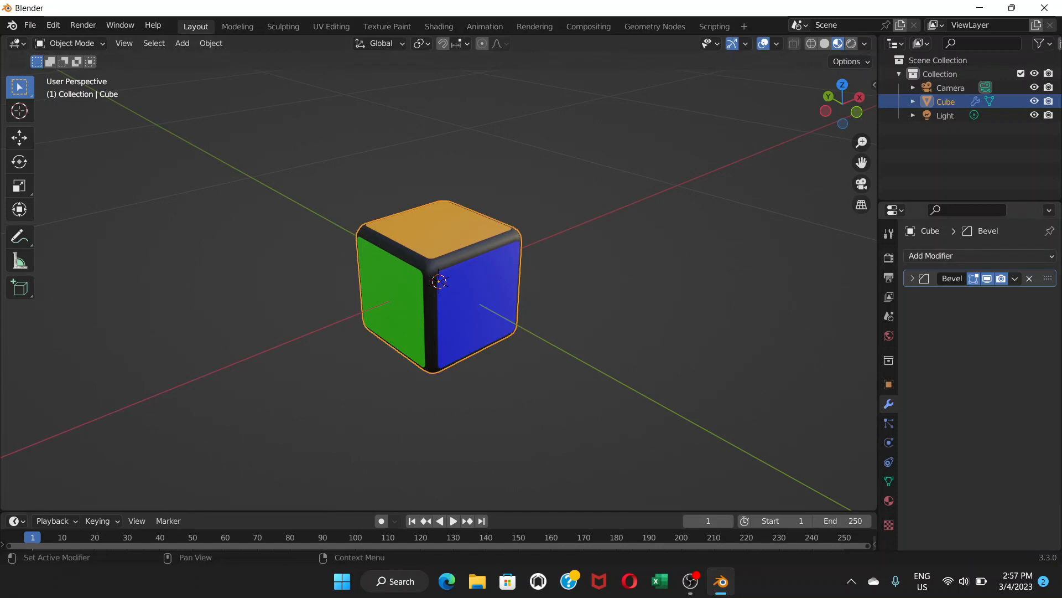
{"action": "left_click", "coordinate": [941, 255]}
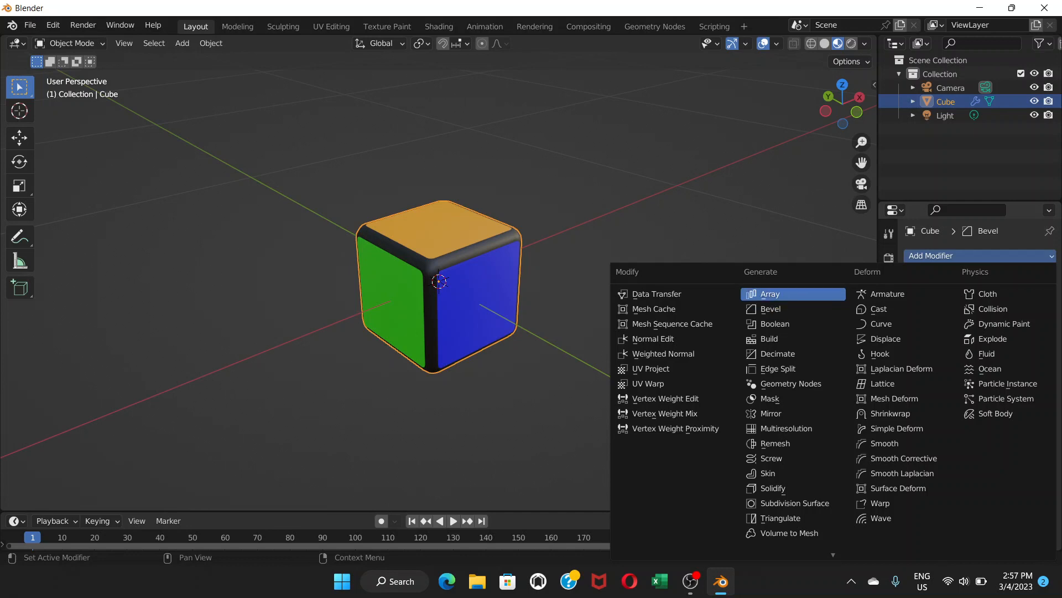
{"action": "key", "text": "Return"}
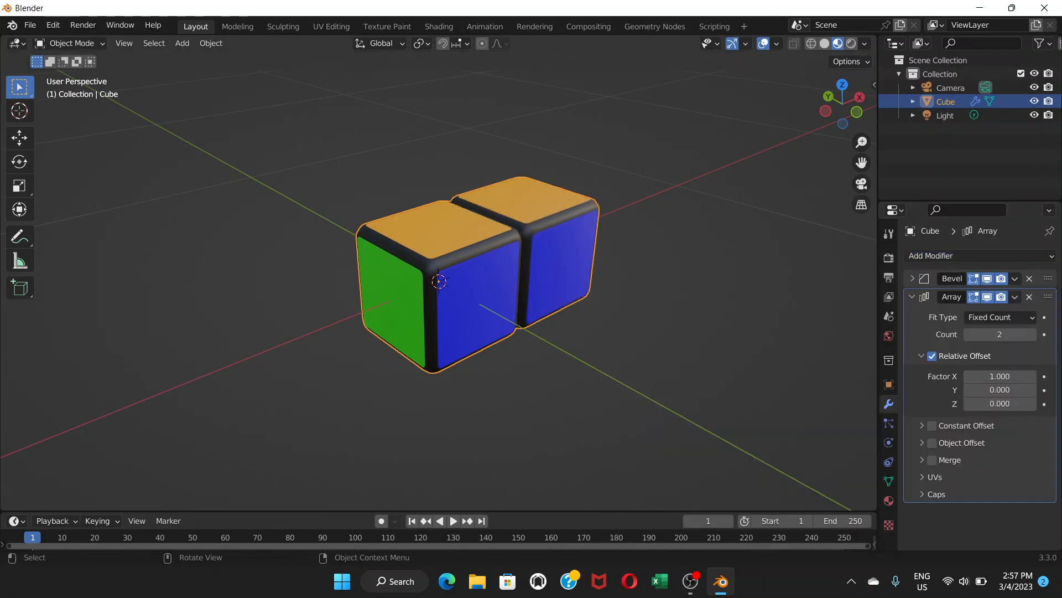
{"action": "left_click", "coordinate": [1032, 334]}
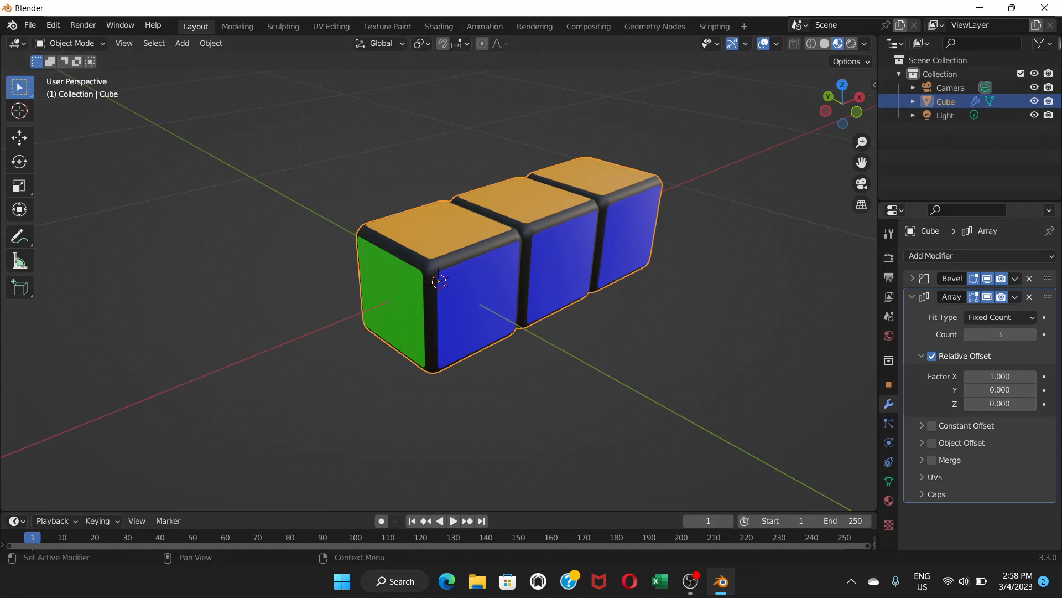
{"action": "left_click", "coordinate": [912, 297]}
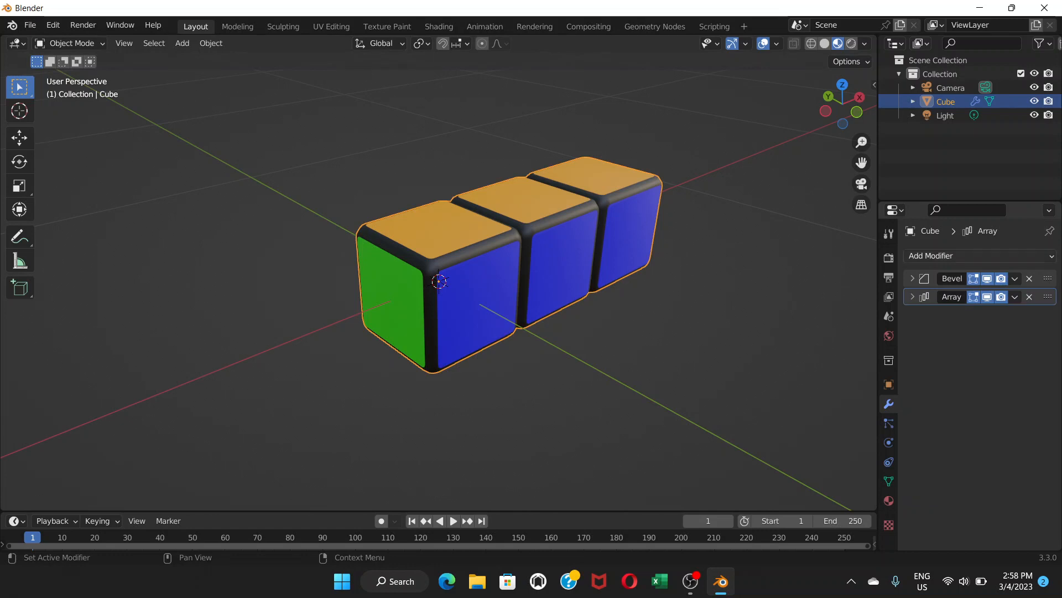
Add a second Array modifier with a count of 3 and relative offset factors of X 0 and Y 1
{"action": "left_click", "coordinate": [940, 255]}
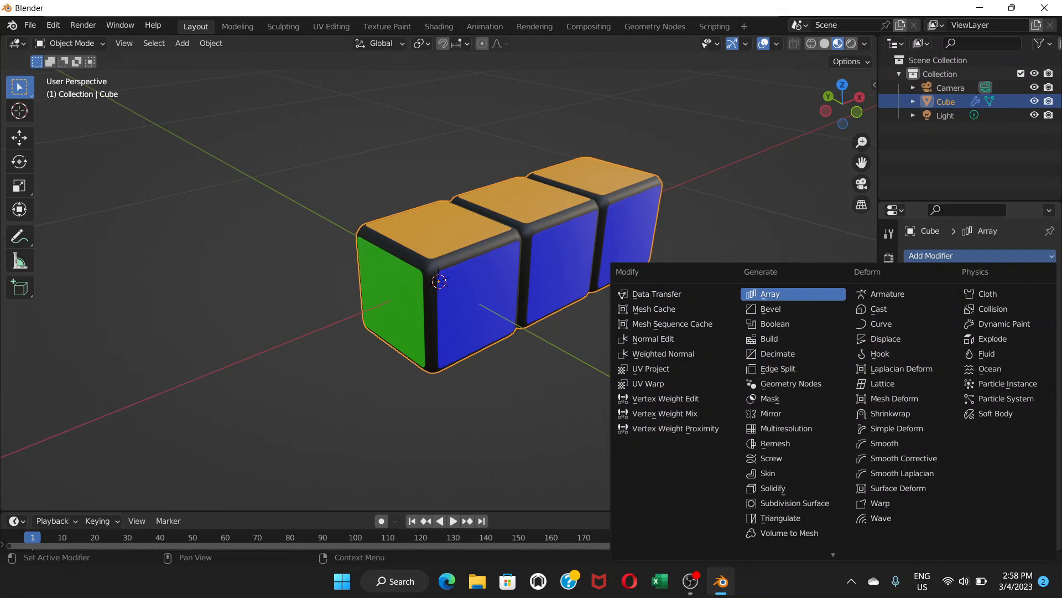
{"action": "key", "text": "Return"}
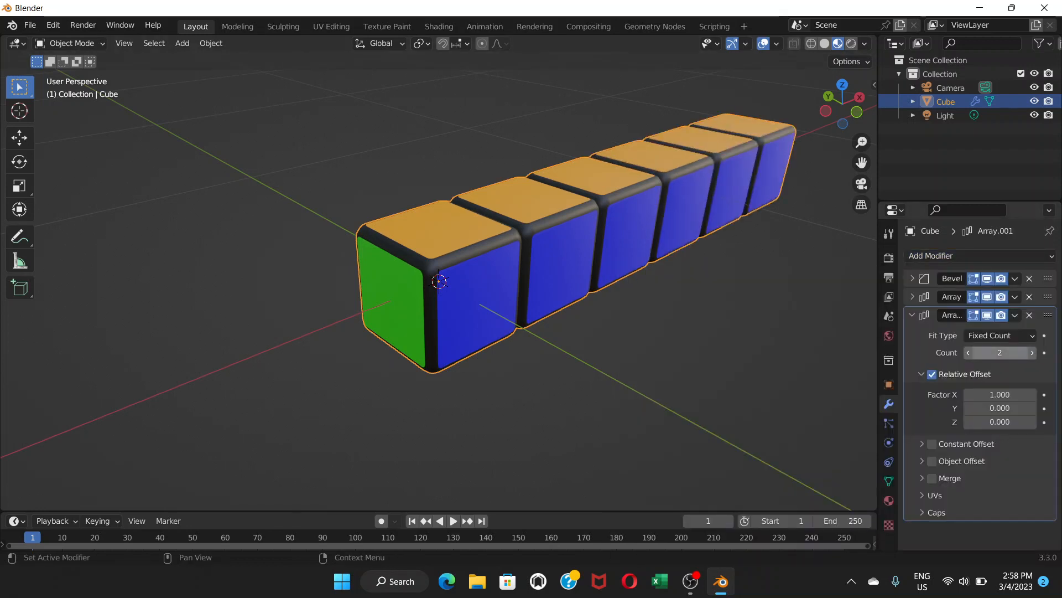
{"action": "left_click", "coordinate": [1033, 353]}
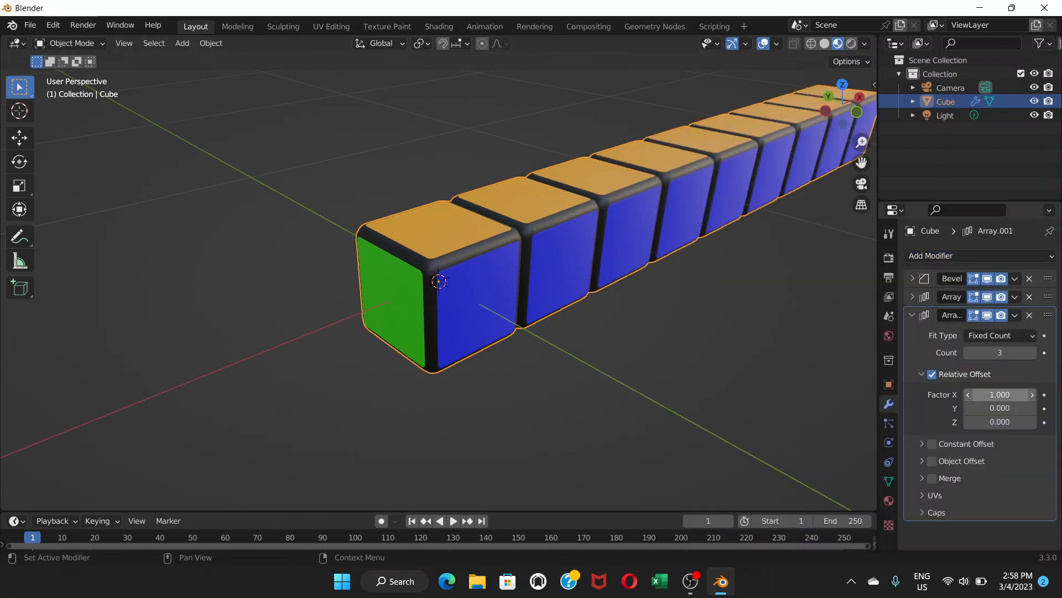
{"action": "left_click", "coordinate": [1000, 394]}
{"action": "type", "text": "0"}
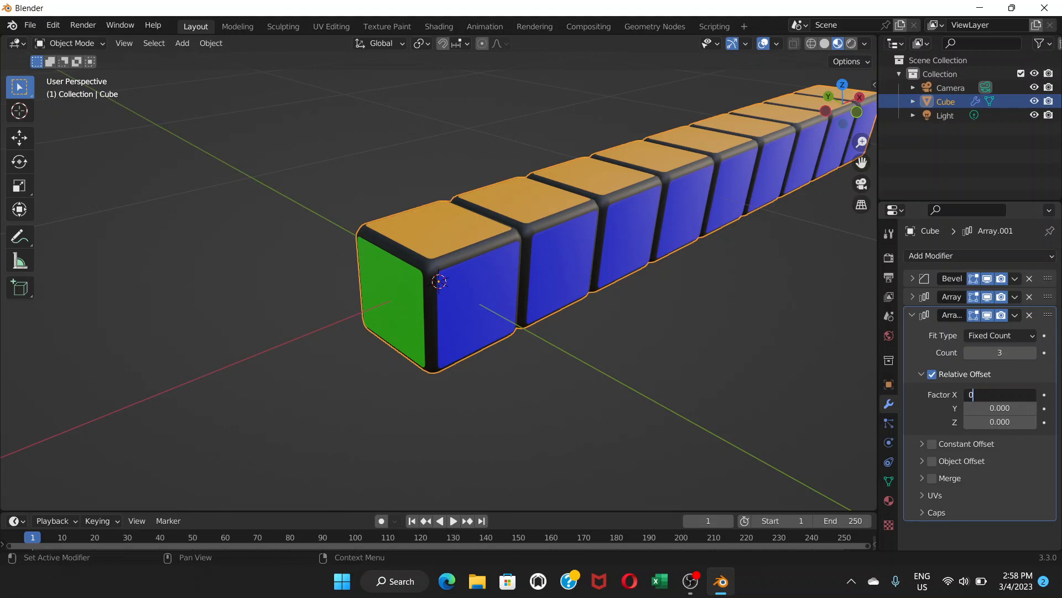
{"action": "key", "text": "Return"}
{"action": "left_click", "coordinate": [1000, 408]}
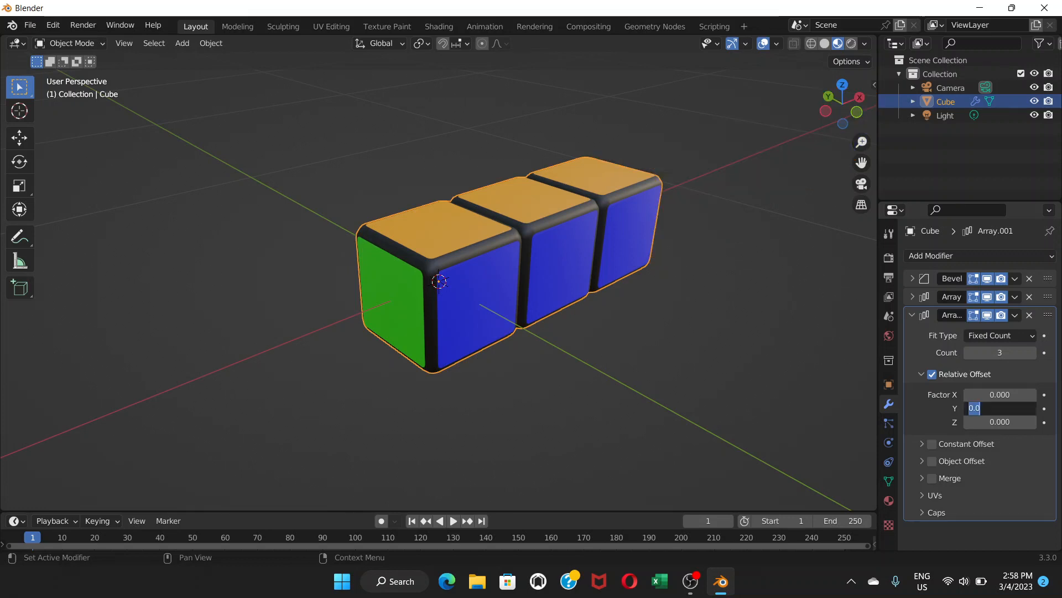
{"action": "type", "text": "1"}
{"action": "key", "text": "Return"}
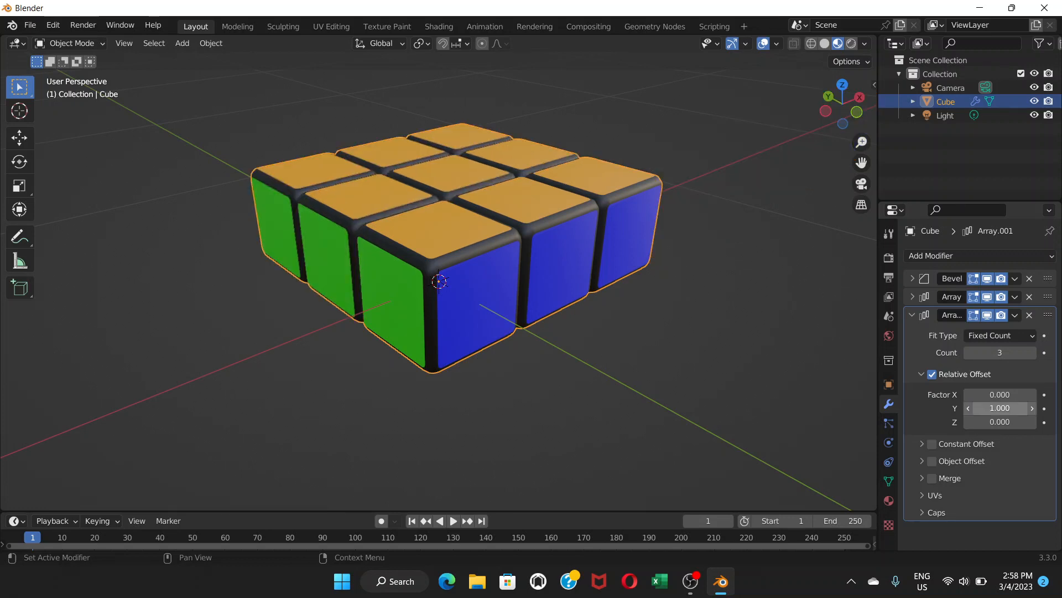
{"action": "left_click", "coordinate": [912, 315]}
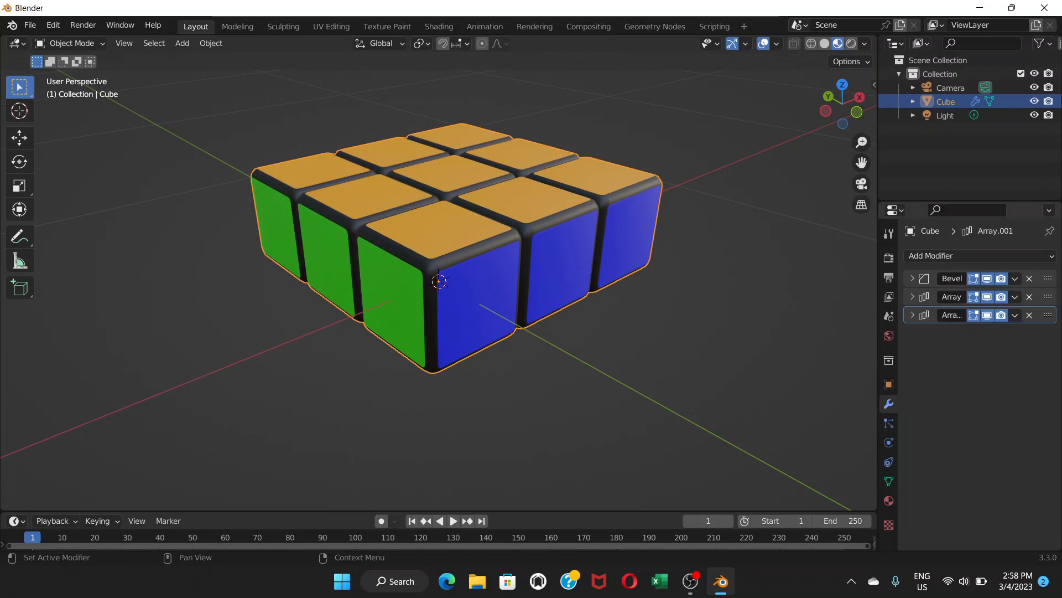
Add a third Array modifier with a count of 3 and relative offset factors of X 0 and Z 1
{"action": "left_click", "coordinate": [980, 256]}
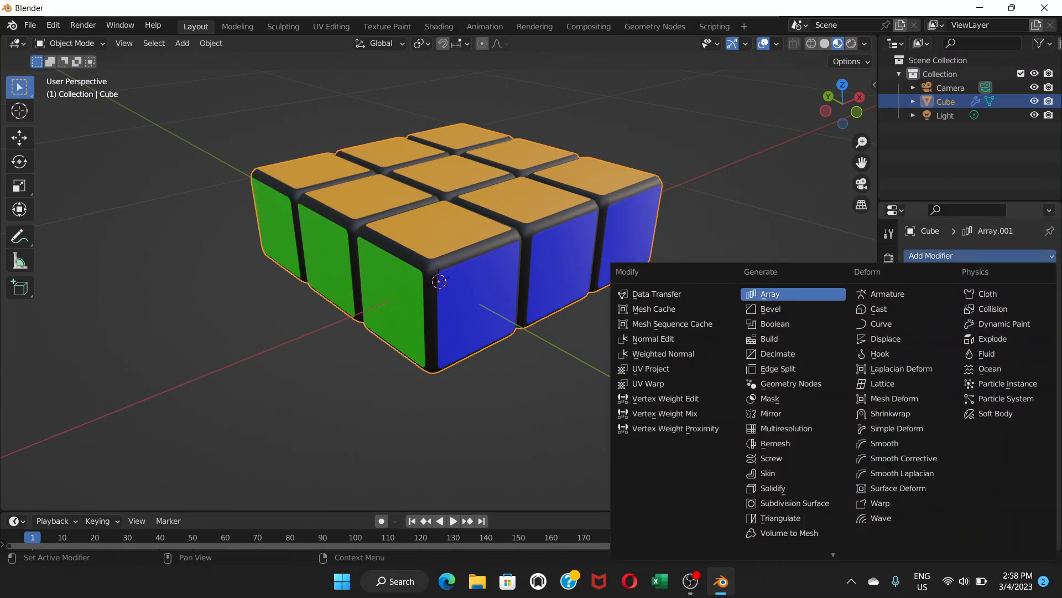
{"action": "left_click", "coordinate": [770, 295]}
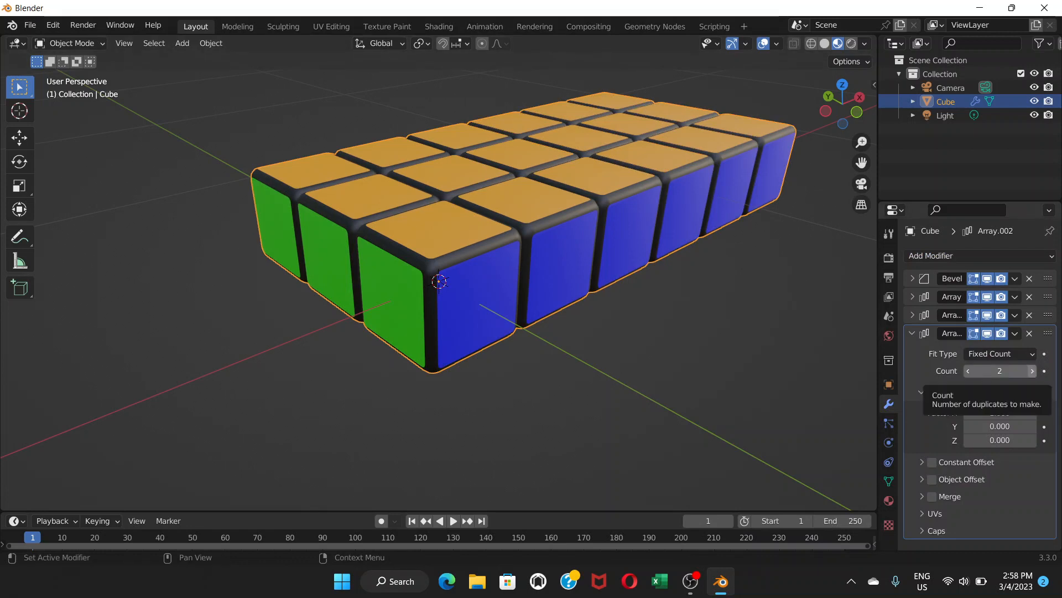
{"action": "left_click", "coordinate": [1032, 371]}
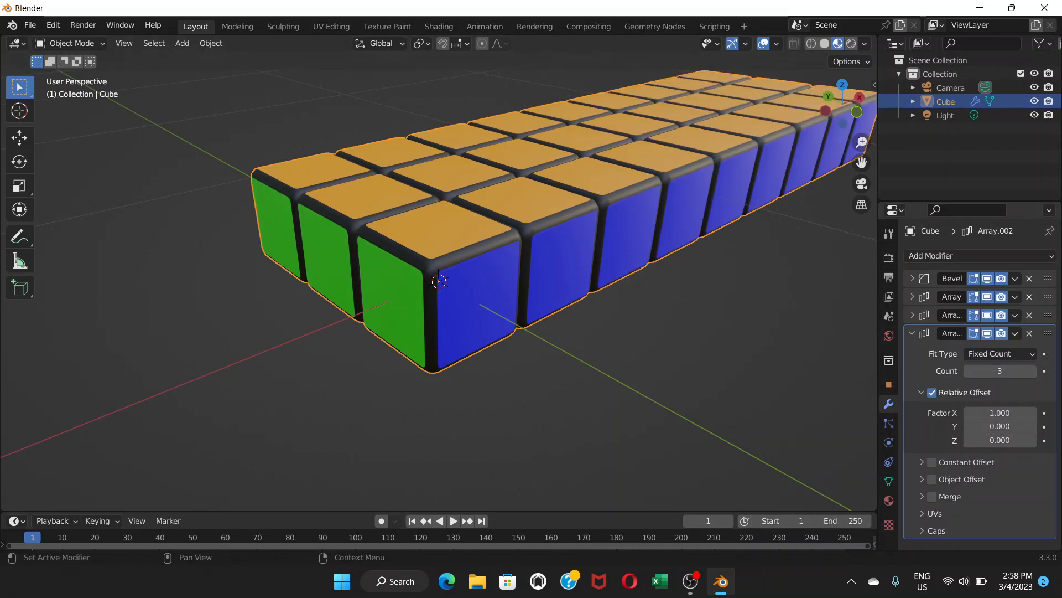
{"action": "left_click", "coordinate": [1000, 413]}
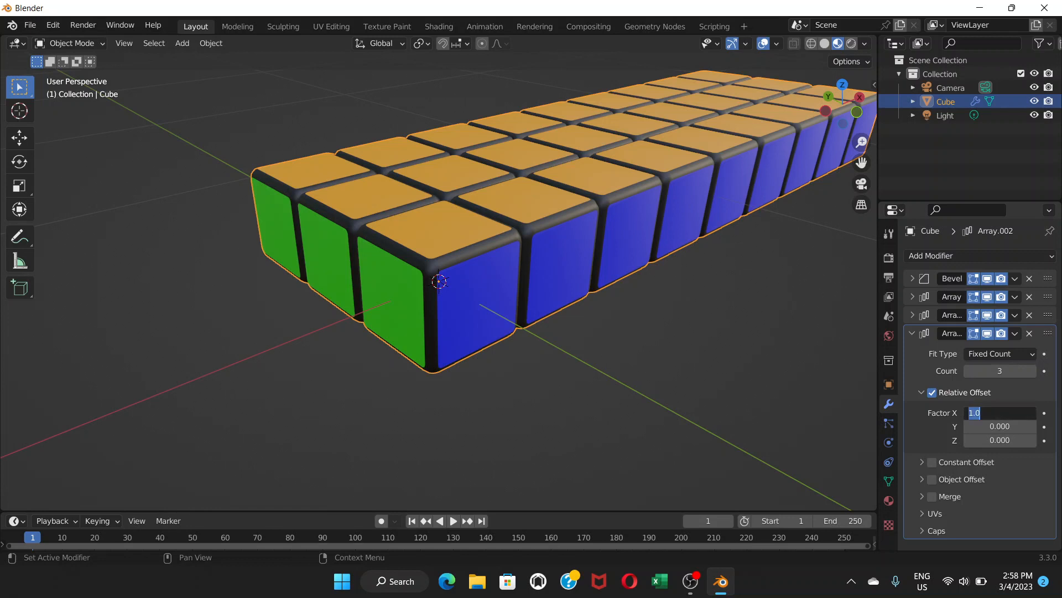
{"action": "type", "text": "0"}
{"action": "key", "text": "Tab"}
{"action": "key", "text": "Tab"}
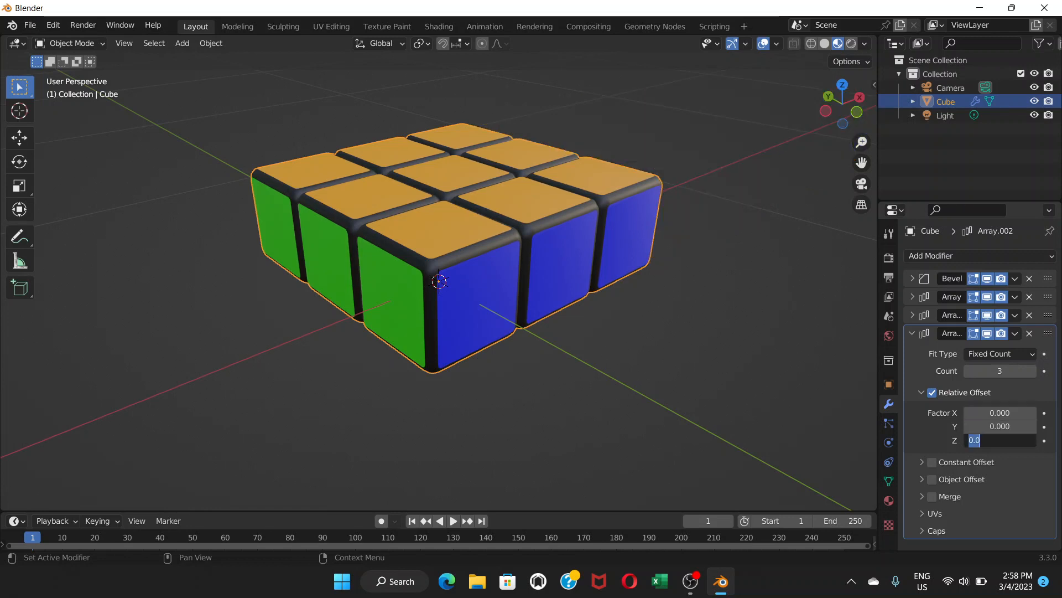
{"action": "type", "text": "1"}
{"action": "key", "text": "Return"}
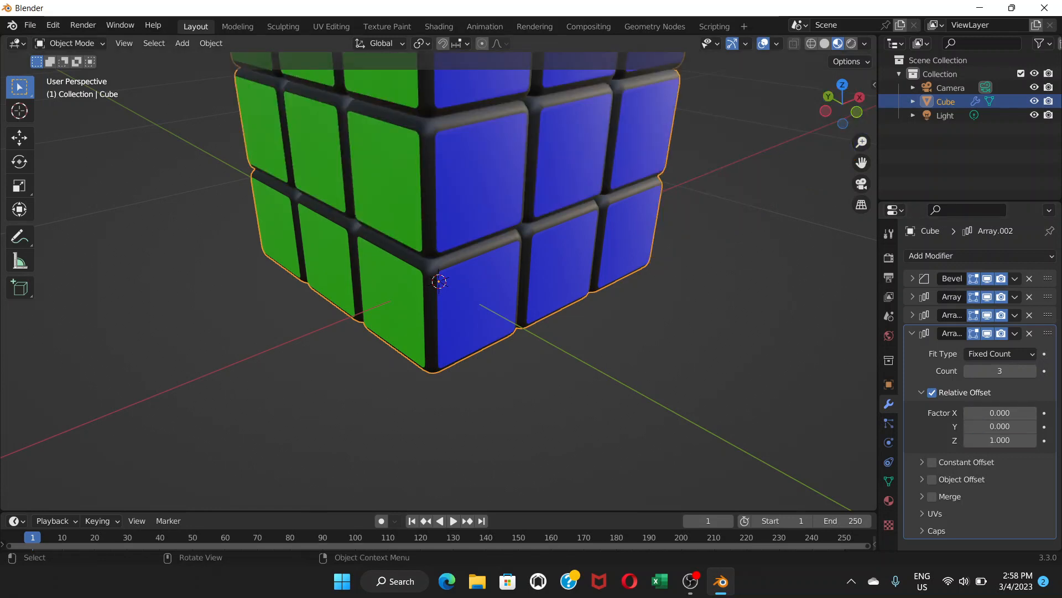
Apply Visual Geometry to Mesh to the arrayed Rubik's cube to turn its modifiers into real geometry
{"action": "scroll", "coordinate": [443, 276], "scroll_direction": "down", "scroll_amount": 5}
{"action": "middle_click_drag", "start_coordinate": [442, 277], "coordinate": [443, 321]}
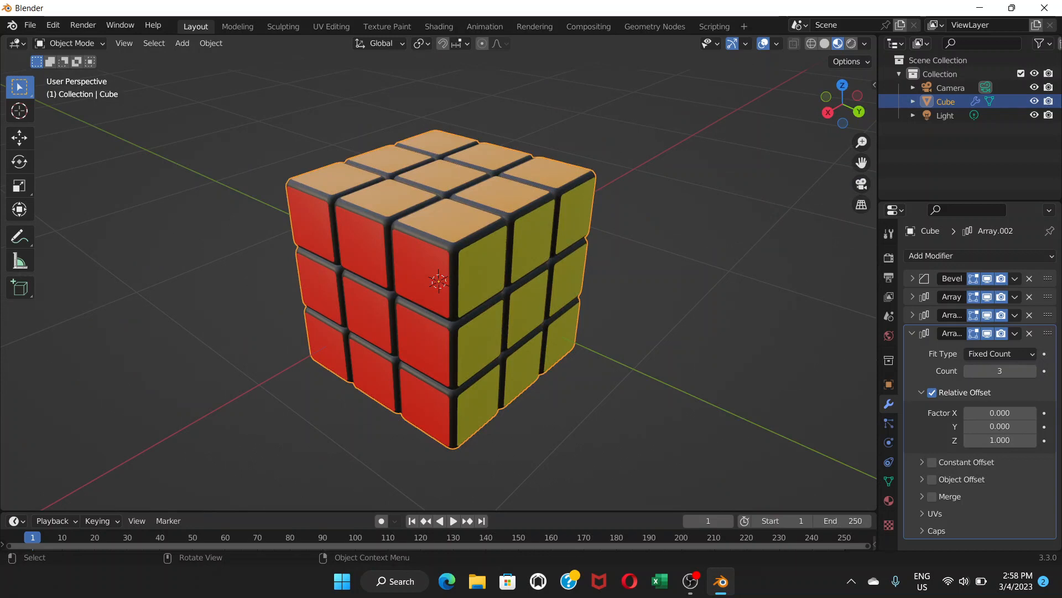
{"action": "middle_click_drag", "start_coordinate": [388, 309], "coordinate": [510, 307]}
{"action": "scroll", "coordinate": [505, 276], "scroll_direction": "down", "scroll_amount": 2}
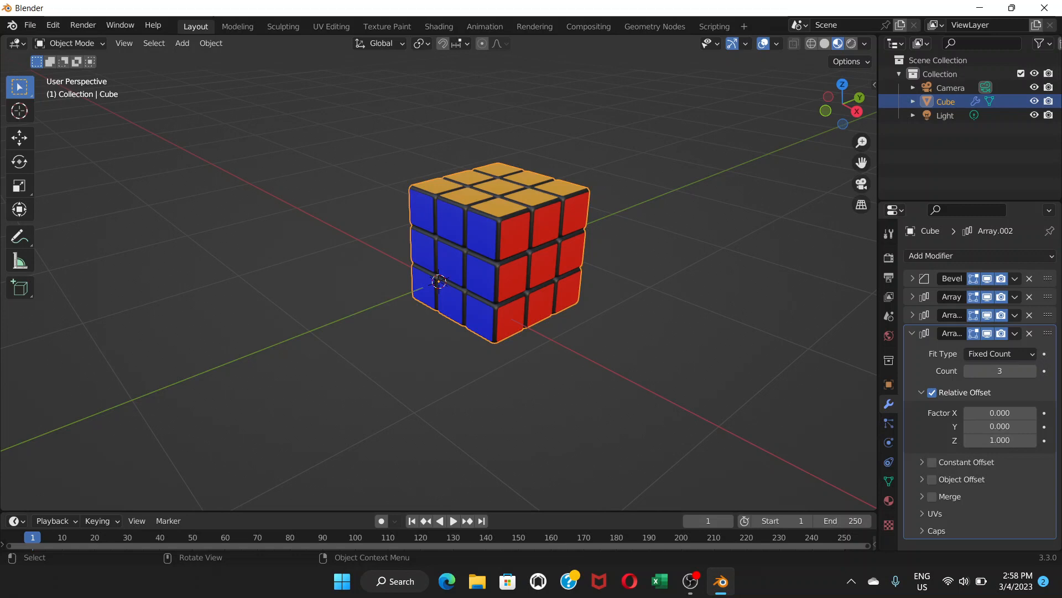
{"action": "key", "text": "ctrl+a"}
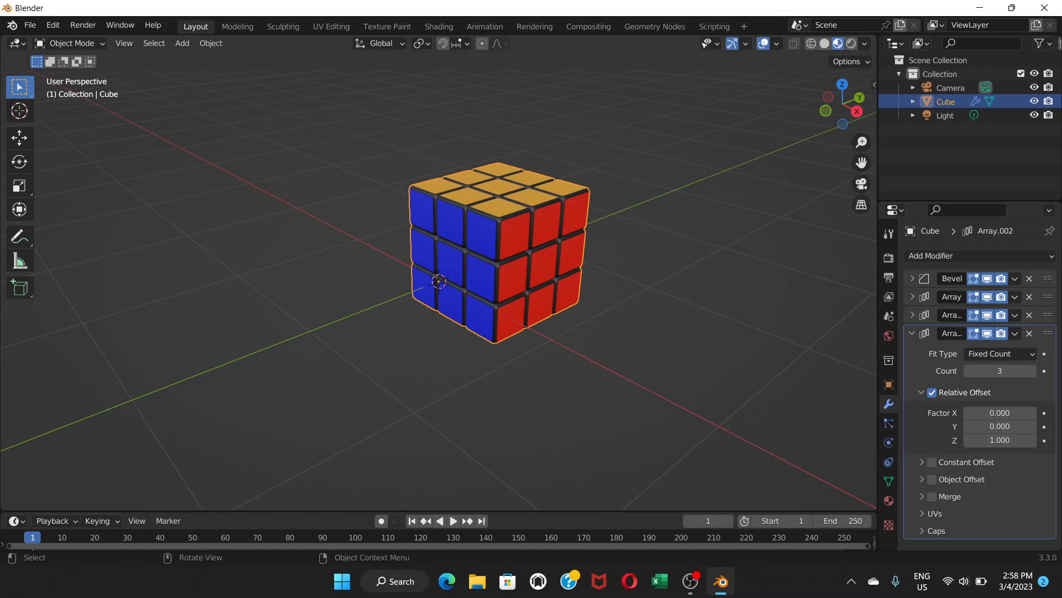
{"action": "key", "text": "ctrl+a"}
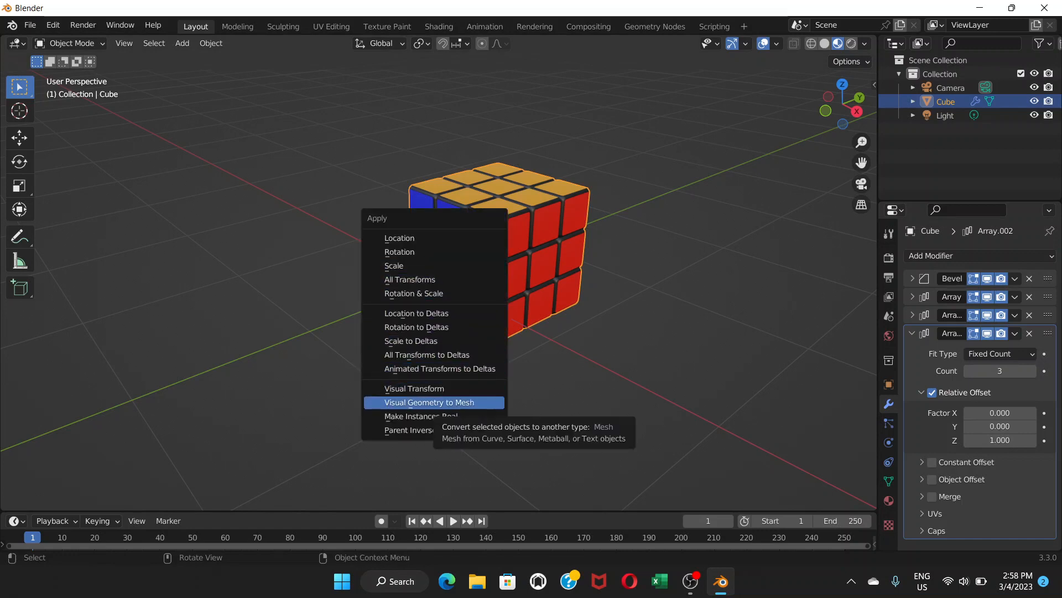
{"action": "key", "text": "Return"}
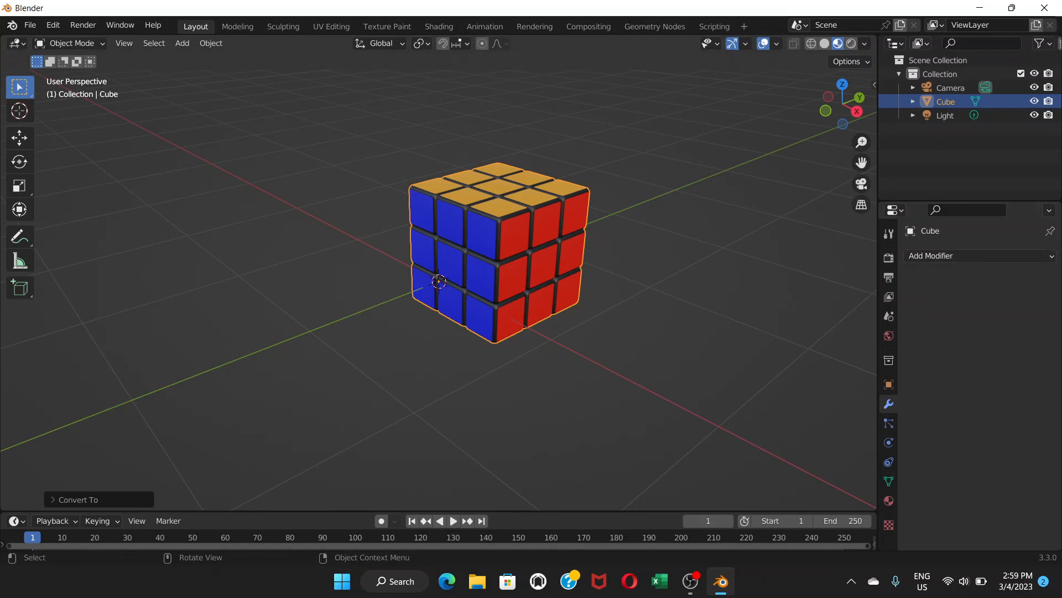
Enter Edit Mode on the Rubik's cube and separate its mesh by loose parts
{"action": "left_click", "coordinate": [71, 43]}
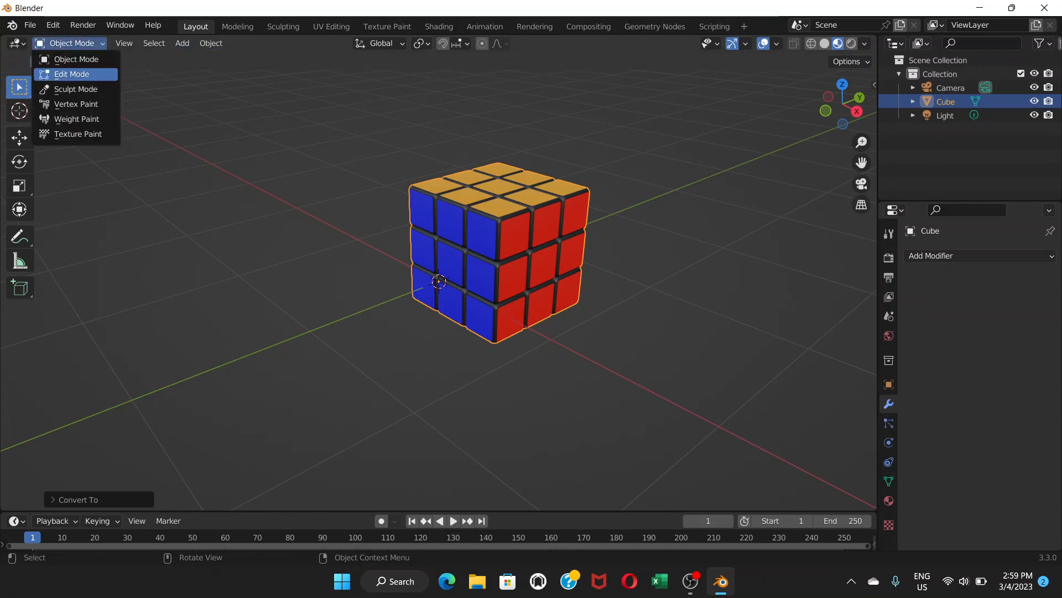
{"action": "left_click", "coordinate": [72, 75]}
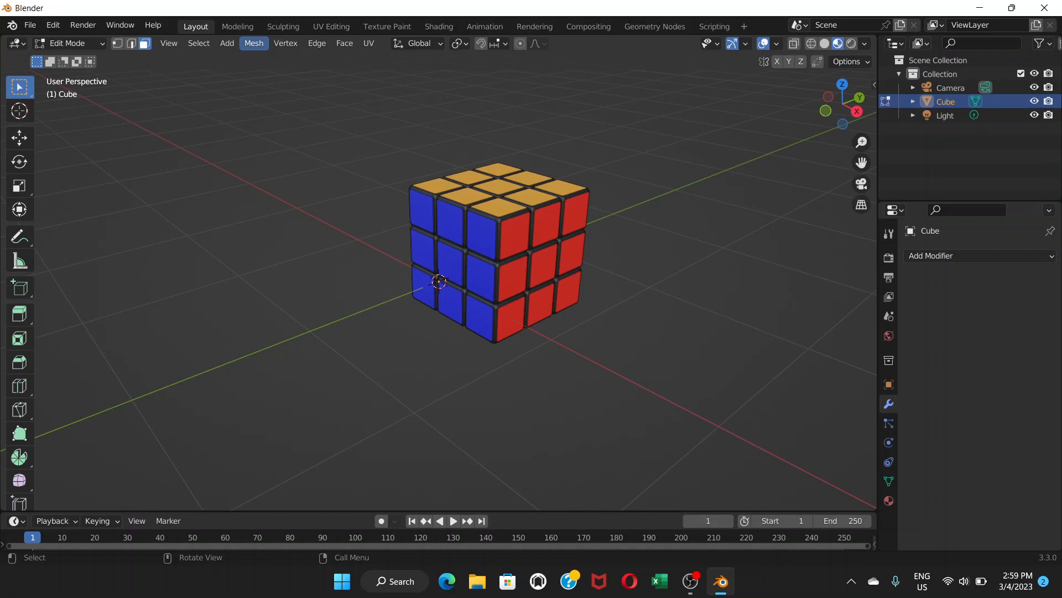
{"action": "left_click", "coordinate": [254, 44]}
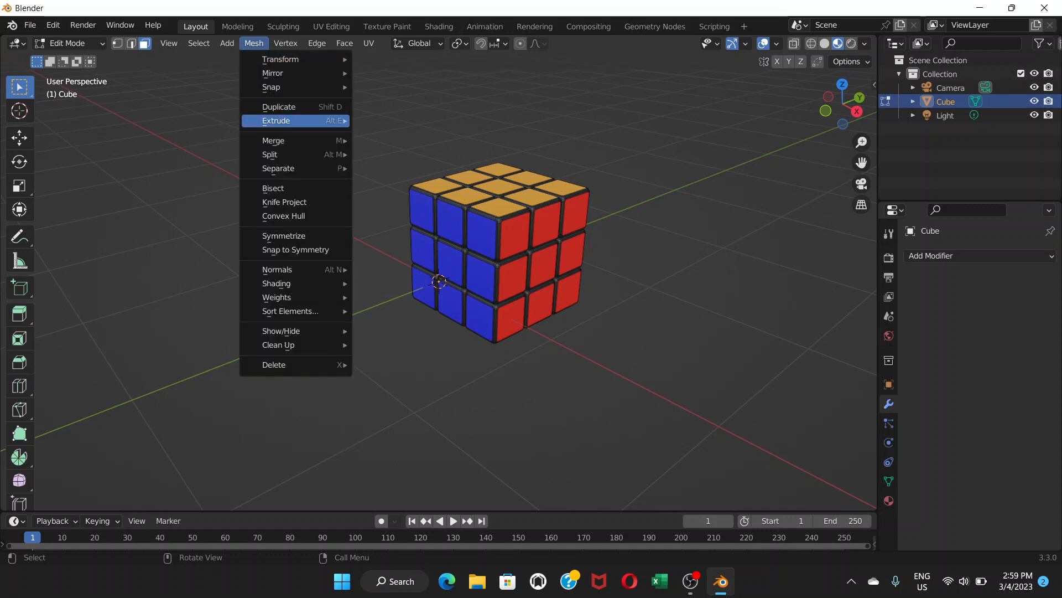
{"action": "mouse_move", "coordinate": [282, 169]}
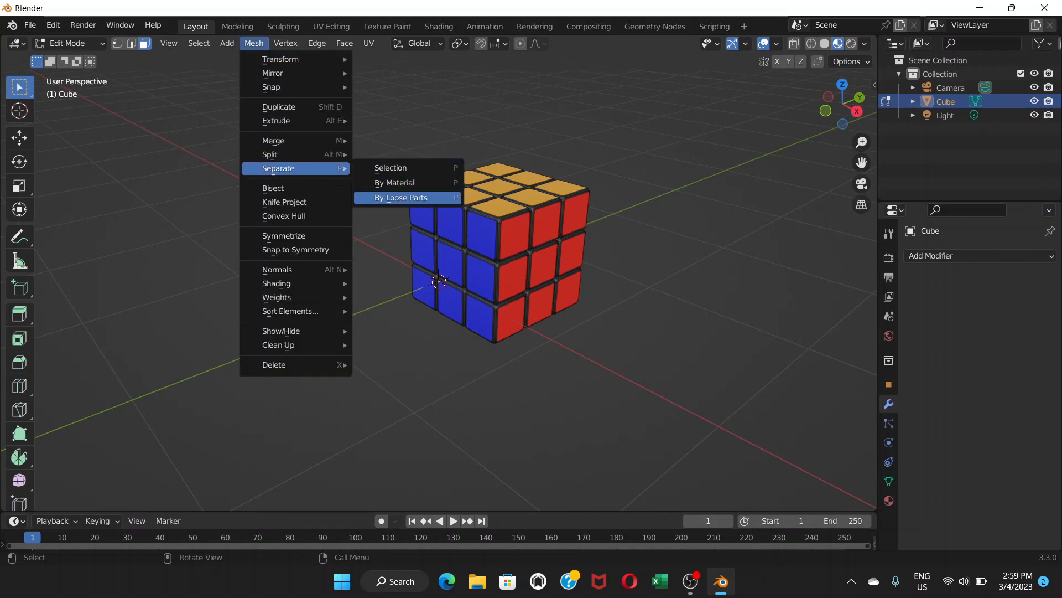
{"action": "left_click", "coordinate": [401, 198]}
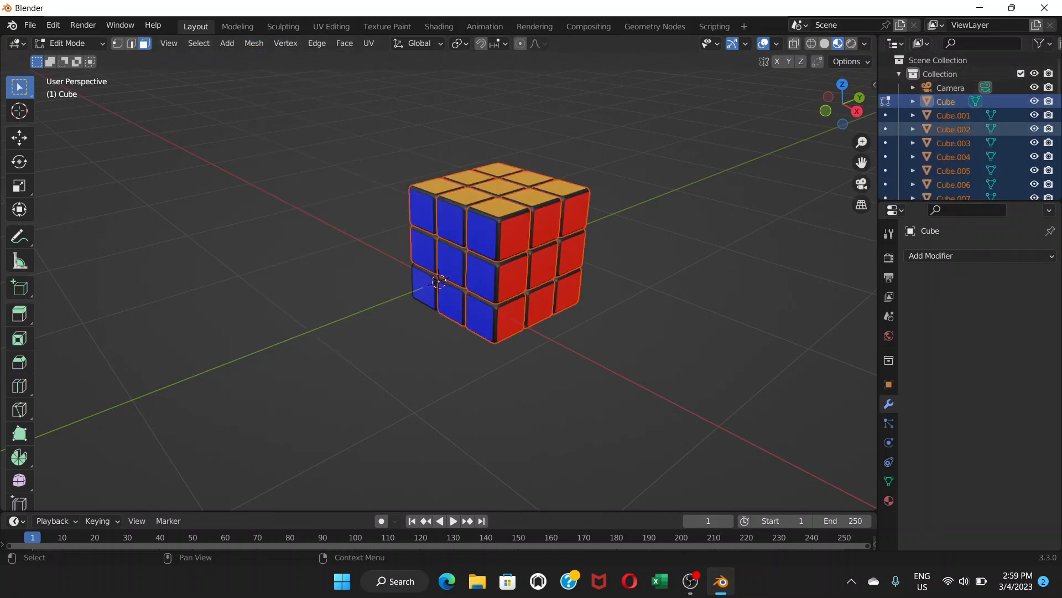
{"action": "scroll", "coordinate": [952, 129], "scroll_direction": "down", "scroll_amount": 5}
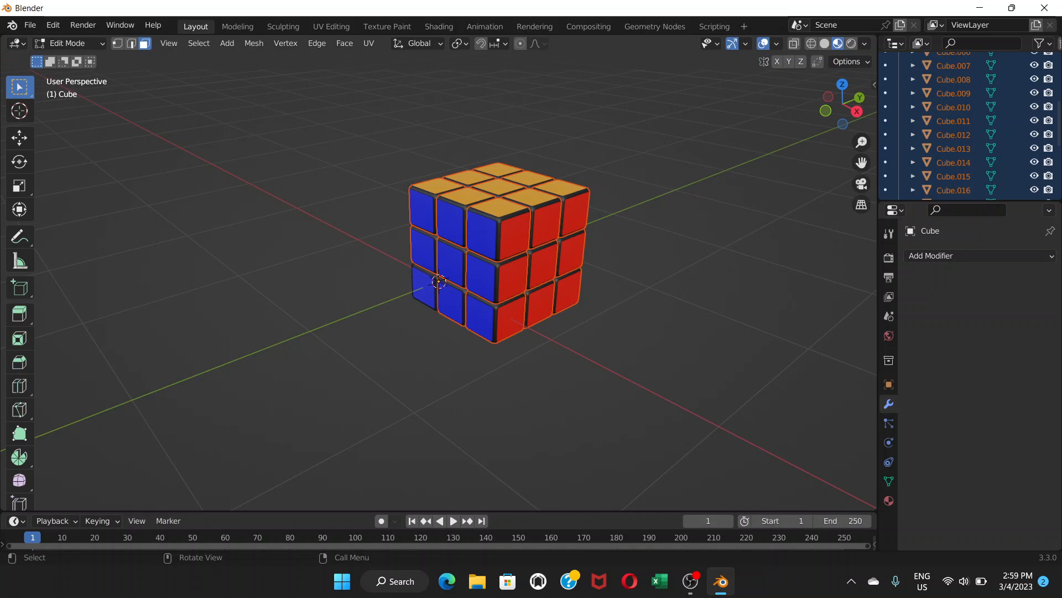
Return to Object Mode and deselect all the separated pieces
{"action": "left_click", "coordinate": [69, 43]}
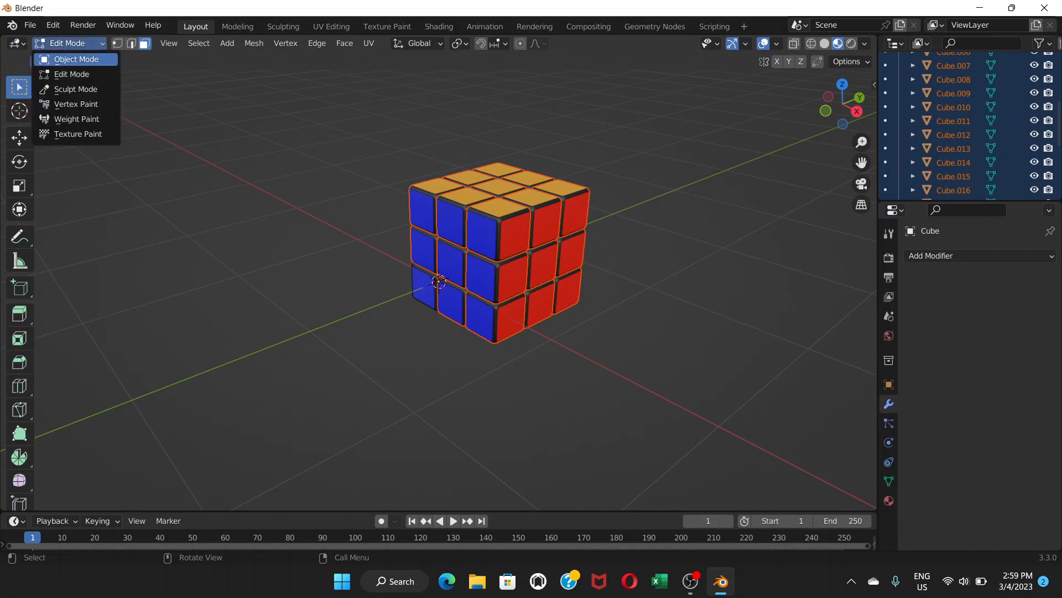
{"action": "left_click", "coordinate": [69, 59]}
{"action": "key", "text": "alt+a"}
Check that the pieces are separate objects by selecting several upper-layer ones individually, leaving nothing selected at the end
{"action": "left_click", "coordinate": [574, 213]}
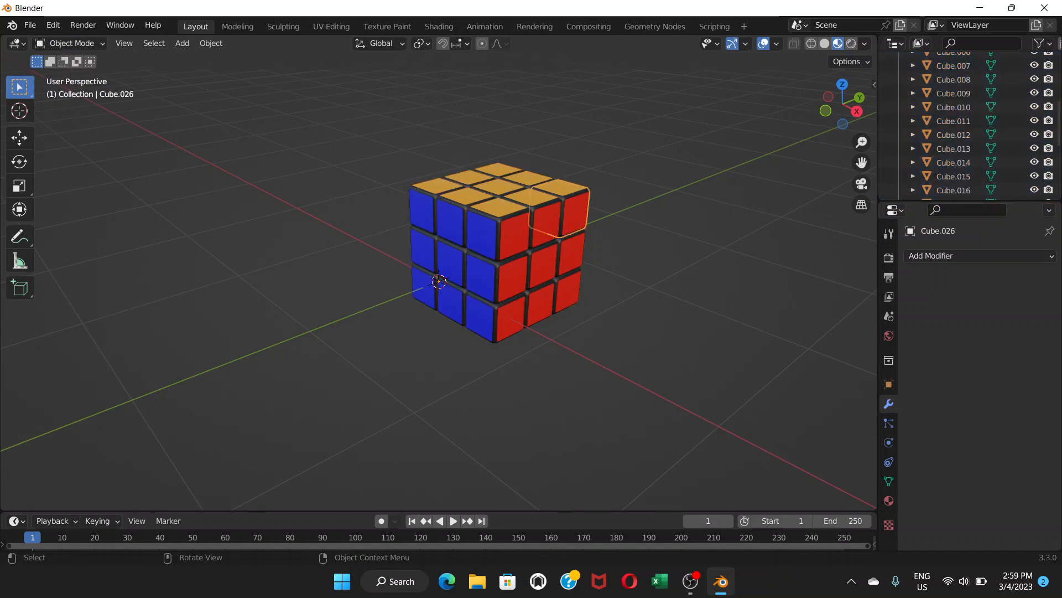
{"action": "key", "text": "alt+a"}
{"action": "left_click", "coordinate": [498, 233]}
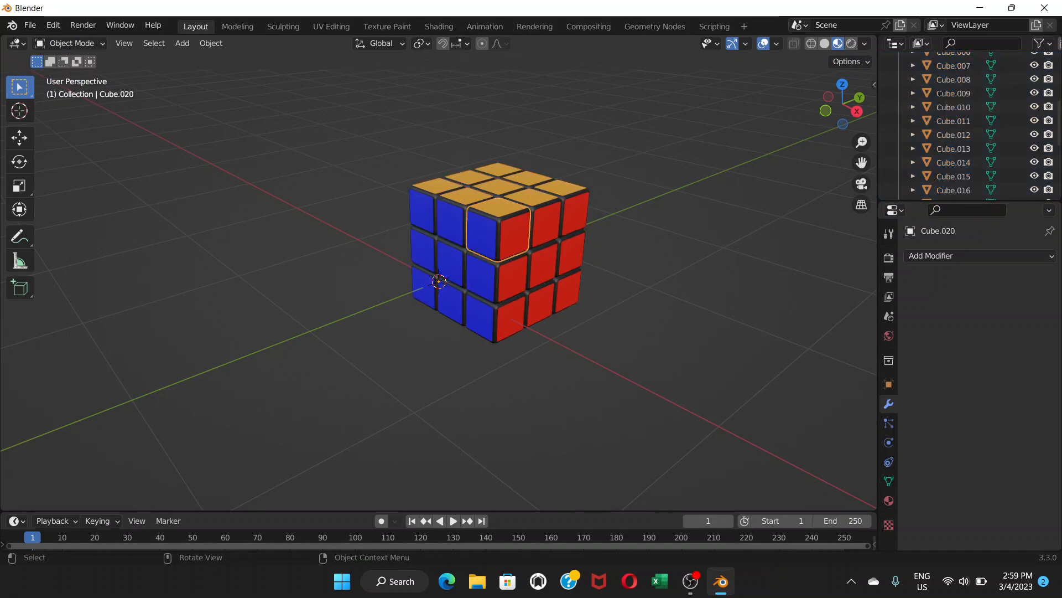
{"action": "left_click", "coordinate": [462, 222]}
{"action": "left_click", "coordinate": [423, 210]}
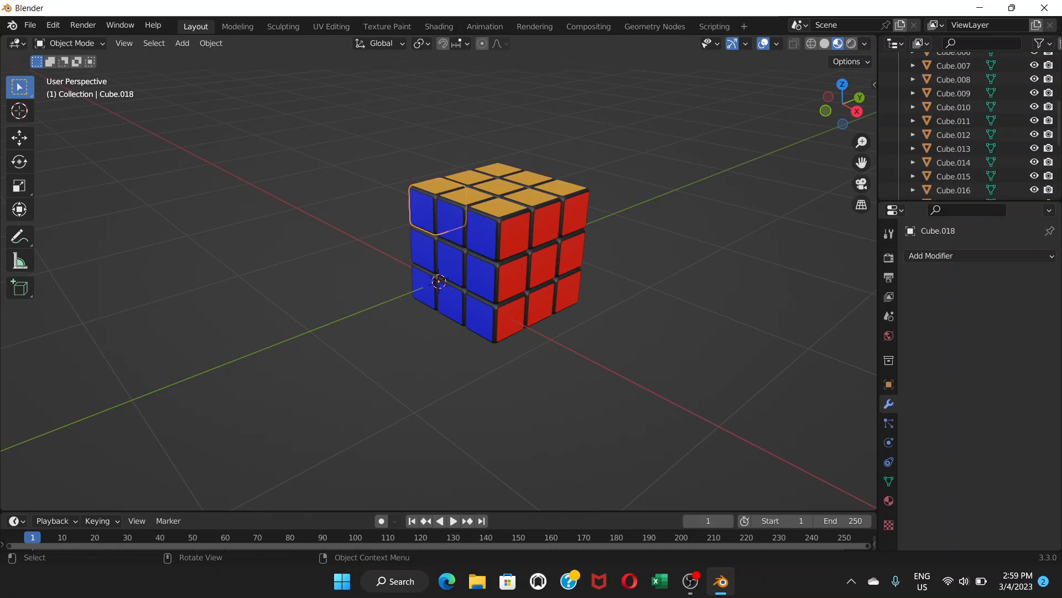
{"action": "left_click", "coordinate": [469, 177]}
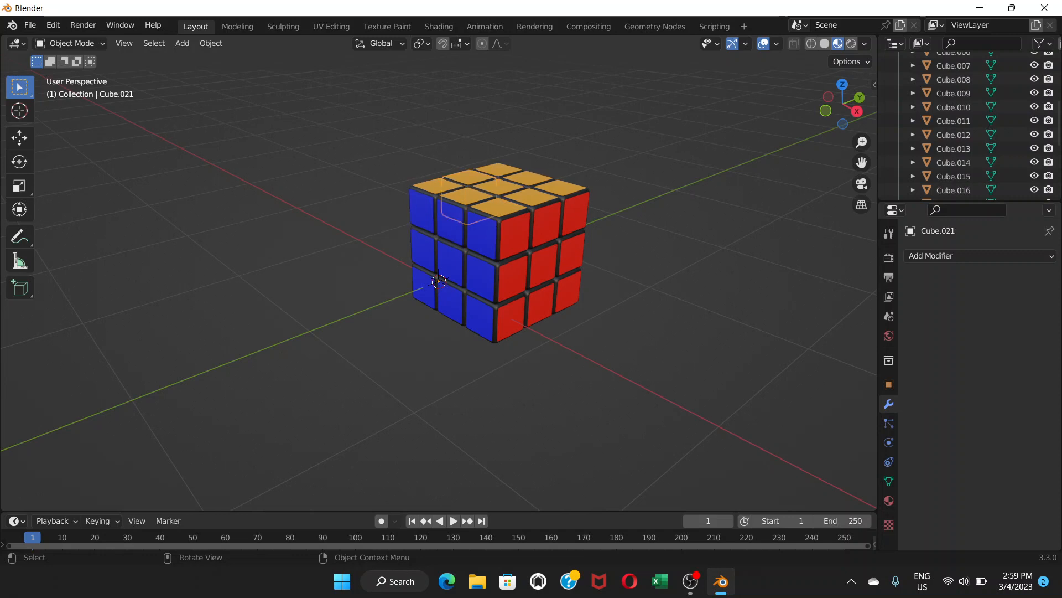
{"action": "key", "text": "alt+a"}
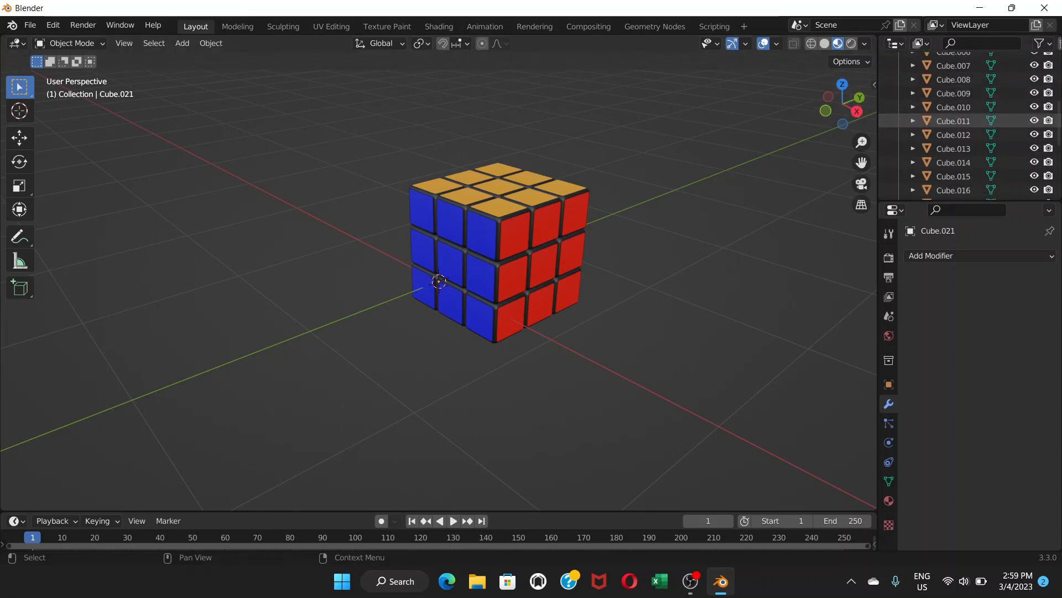
Select all pieces from Cube through Cube.026 and set their origins with Origin to Geometry
{"action": "scroll", "coordinate": [968, 138], "scroll_direction": "up", "scroll_amount": 3}
{"action": "scroll", "coordinate": [969, 137], "scroll_direction": "up", "scroll_amount": 5}
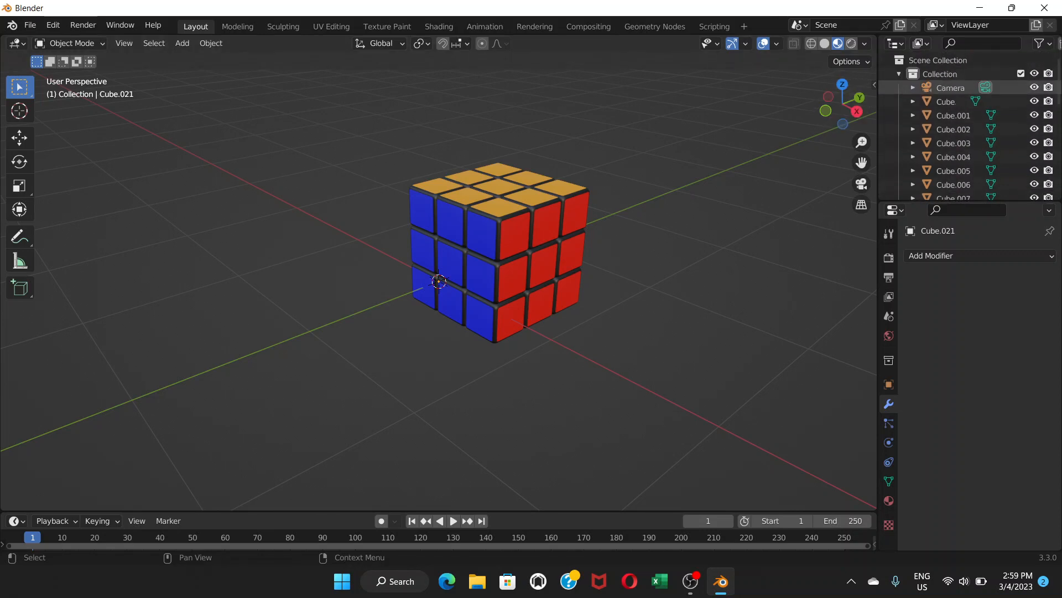
{"action": "left_click", "coordinate": [946, 101]}
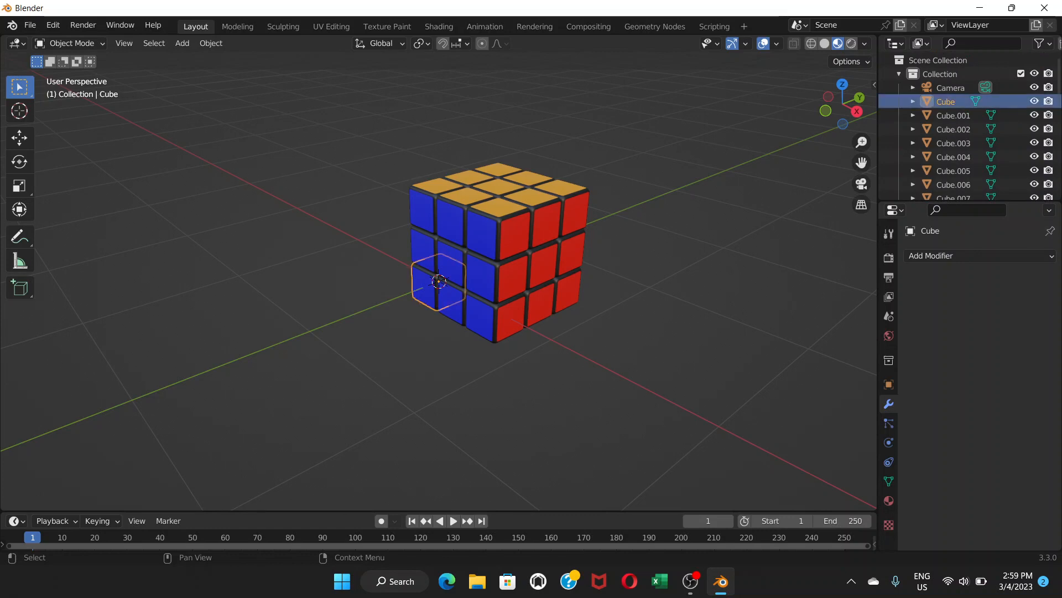
{"action": "scroll", "coordinate": [968, 112], "scroll_direction": "down", "scroll_amount": 10}
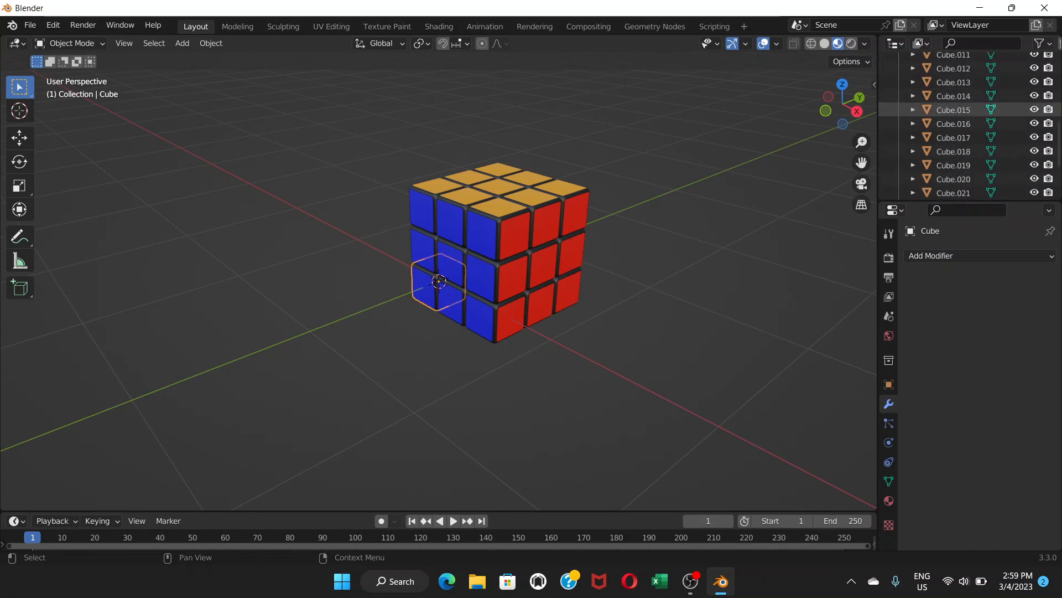
{"action": "scroll", "coordinate": [968, 115], "scroll_direction": "down", "scroll_amount": 2}
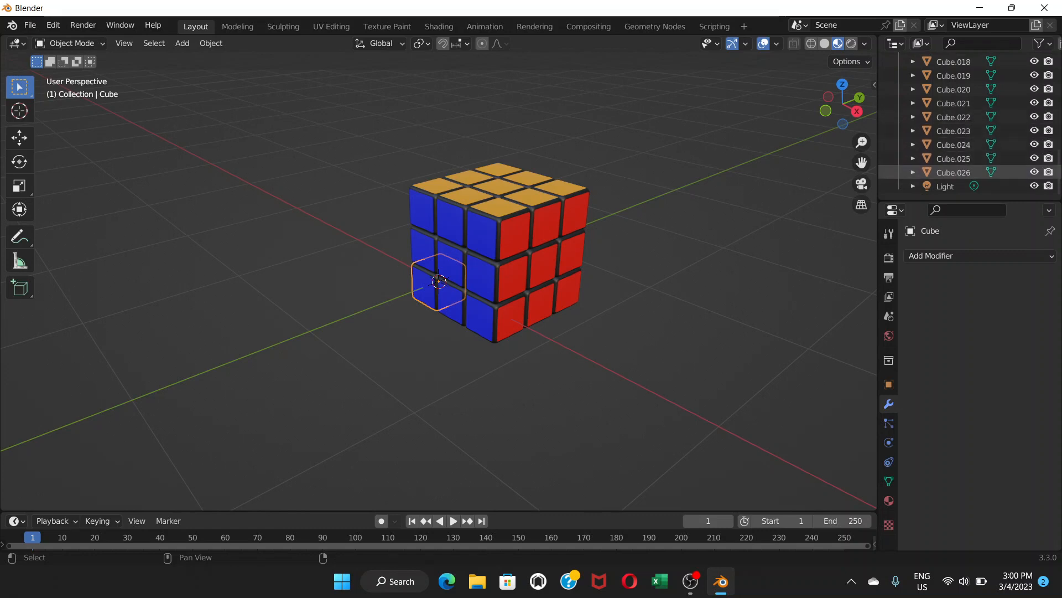
{"action": "left_click", "coordinate": [954, 172], "text": "shift"}
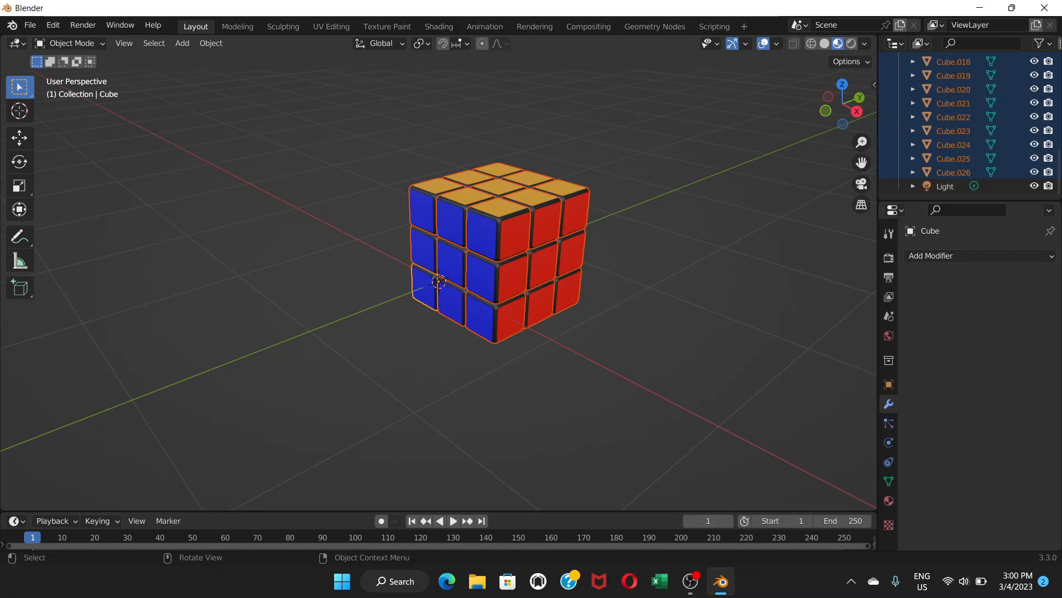
{"action": "left_click", "coordinate": [211, 44]}
{"action": "mouse_move", "coordinate": [244, 73]}
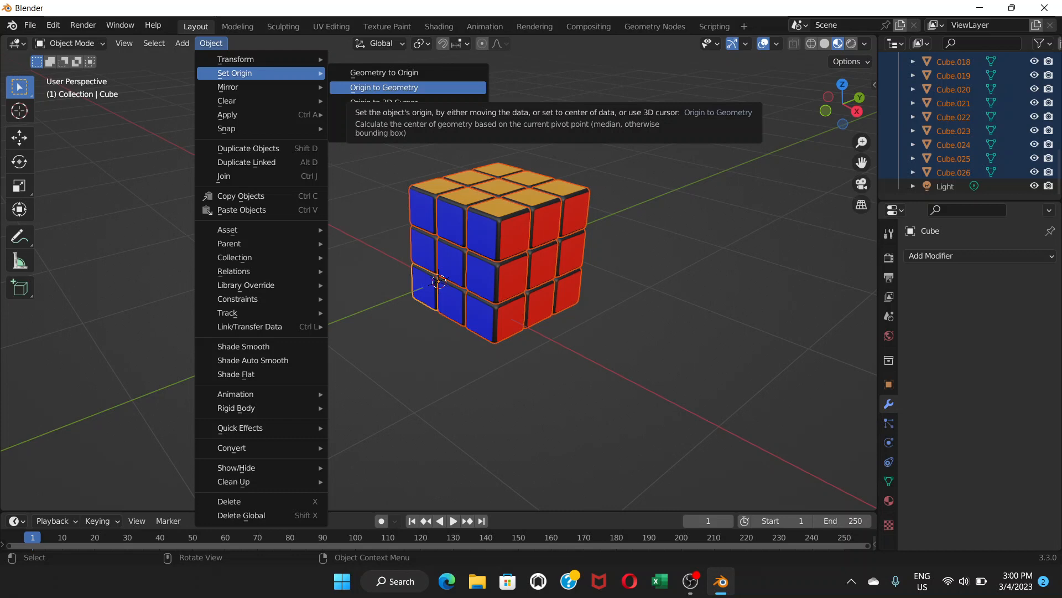
{"action": "left_click", "coordinate": [388, 88]}
Try rotating only the top corner piece between the red and yellow faces about its own origin
{"action": "middle_click_drag", "start_coordinate": [498, 276], "coordinate": [609, 288]}
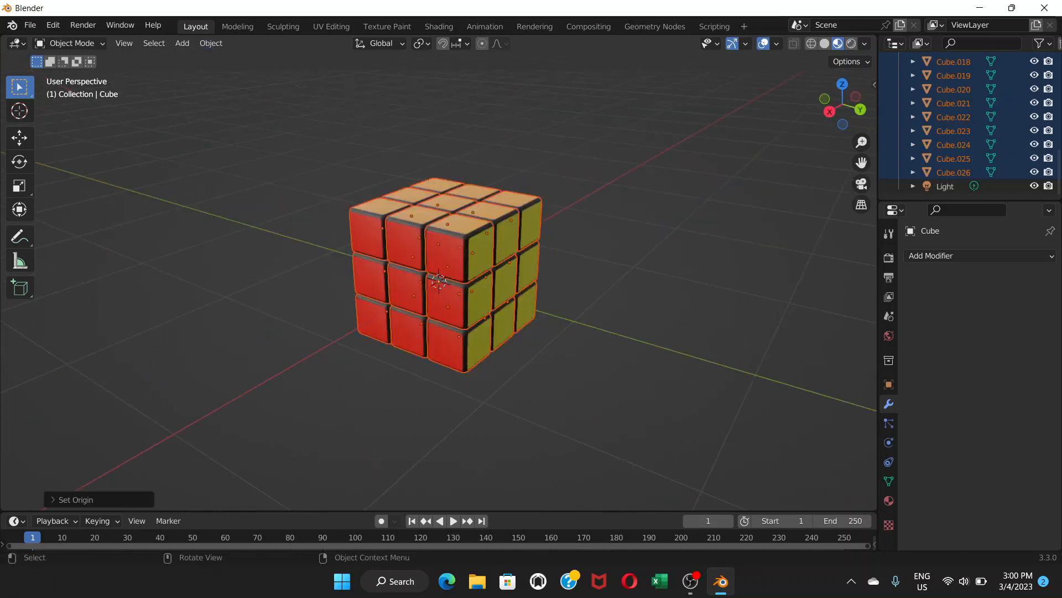
{"action": "scroll", "coordinate": [443, 282], "scroll_direction": "up", "scroll_amount": 3}
{"action": "scroll", "coordinate": [448, 285], "scroll_direction": "up", "scroll_amount": 2}
{"action": "scroll", "coordinate": [448, 285], "scroll_direction": "up", "scroll_amount": 1}
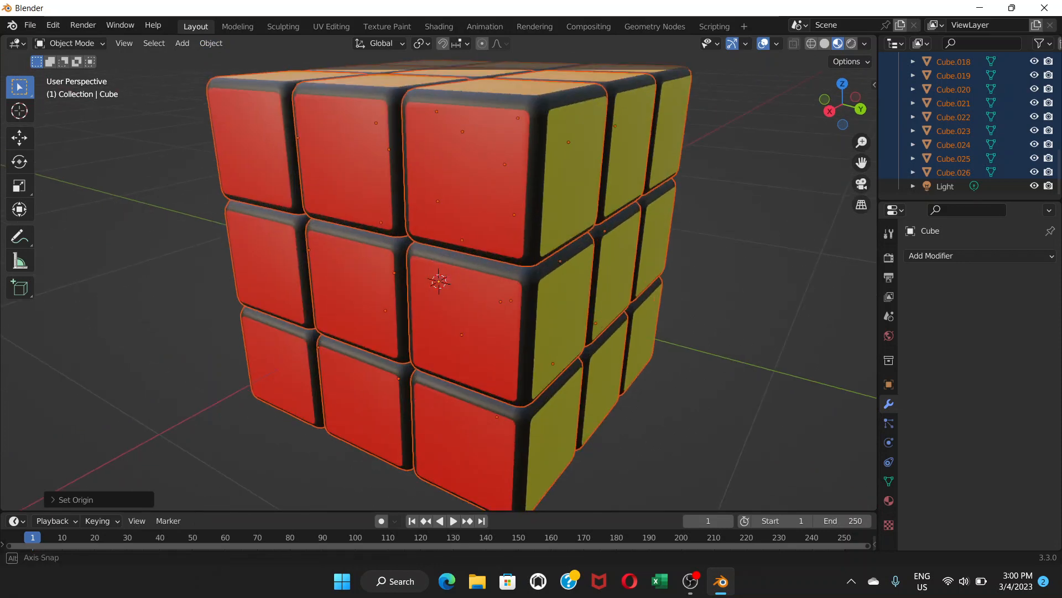
{"action": "key", "text": "alt+a"}
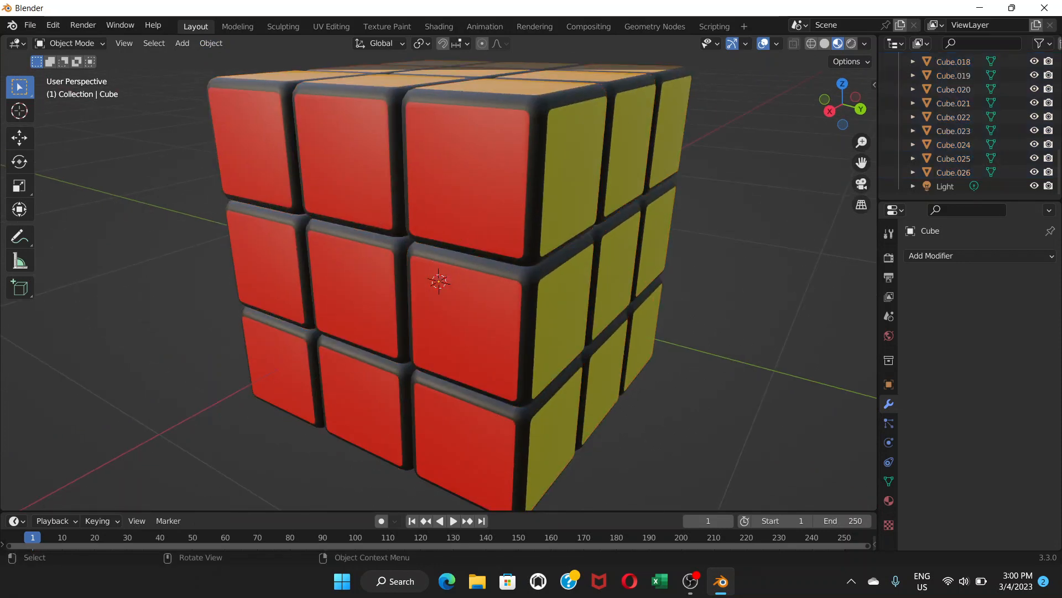
{"action": "left_click", "coordinate": [464, 177]}
{"action": "scroll", "coordinate": [442, 282], "scroll_direction": "down", "scroll_amount": 5}
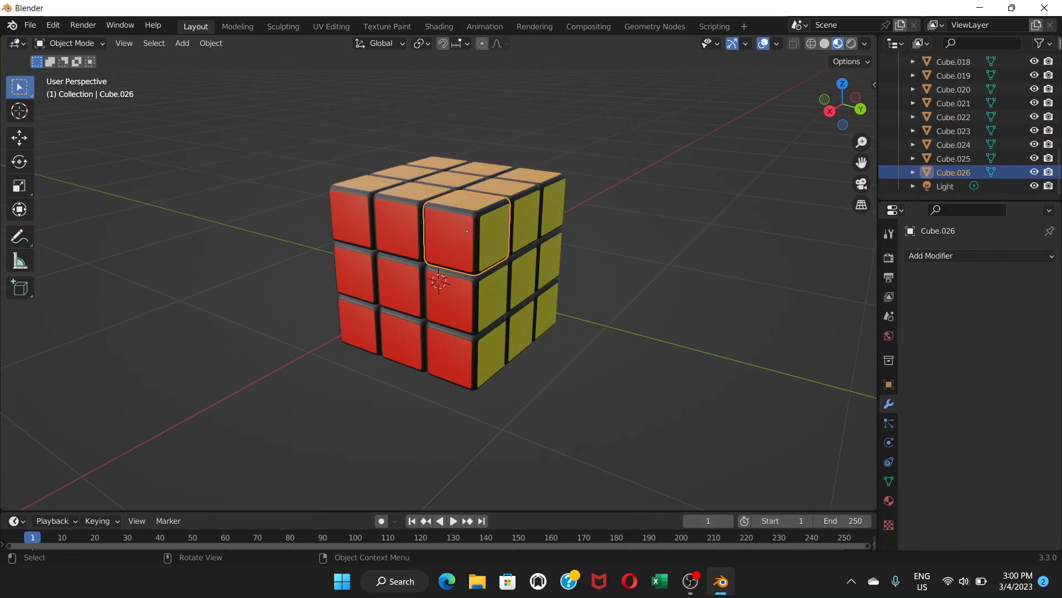
{"action": "key", "text": "r"}
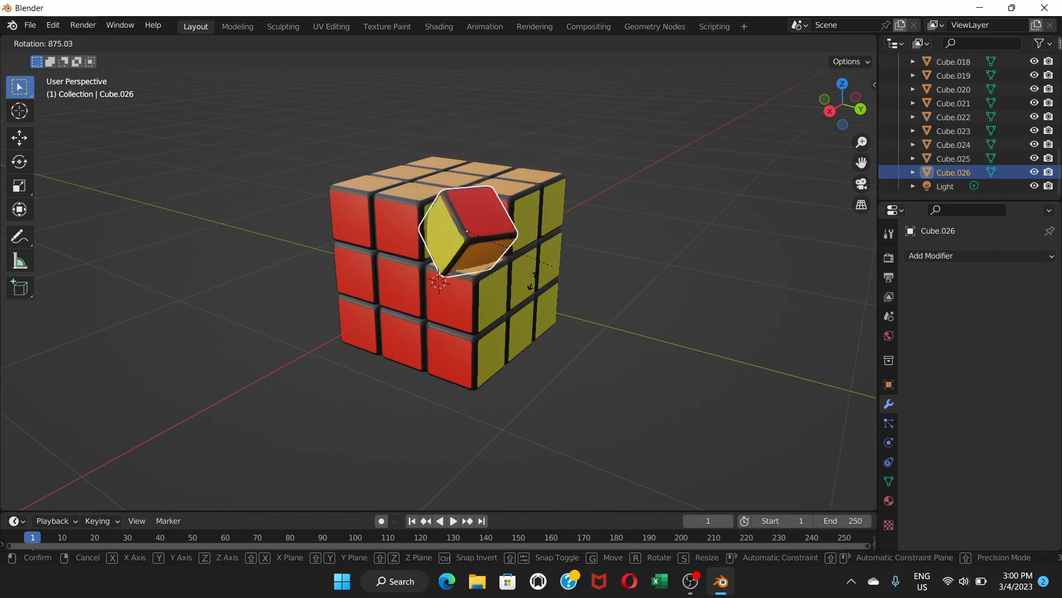
{"action": "key", "text": "Escape"}
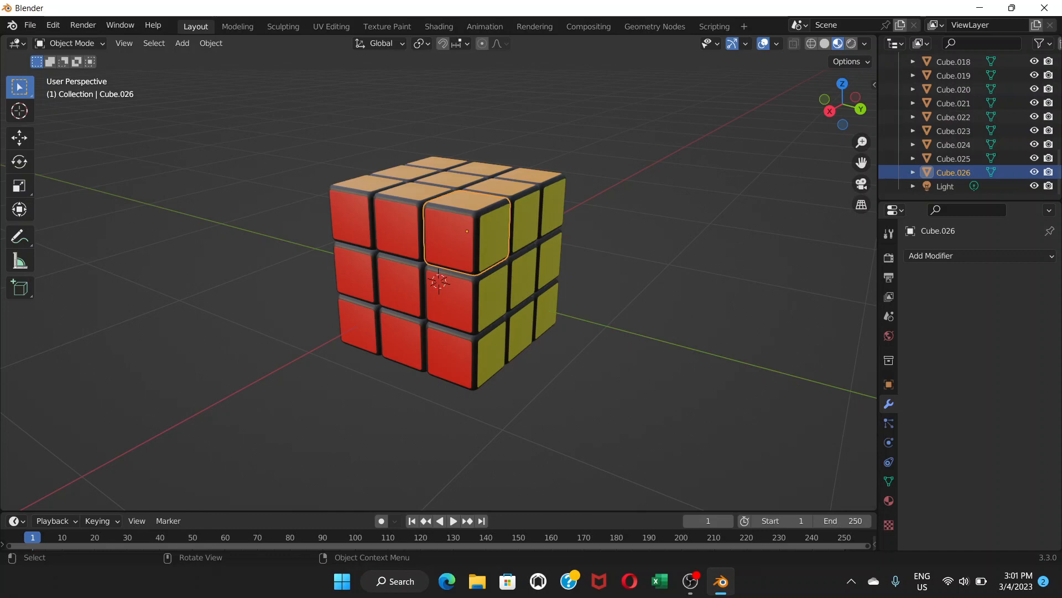
Add a new mesh cube at the 3D cursor and scale it down to slightly larger than the Rubik's cube
{"action": "left_click", "coordinate": [182, 44]}
{"action": "mouse_move", "coordinate": [211, 43]}
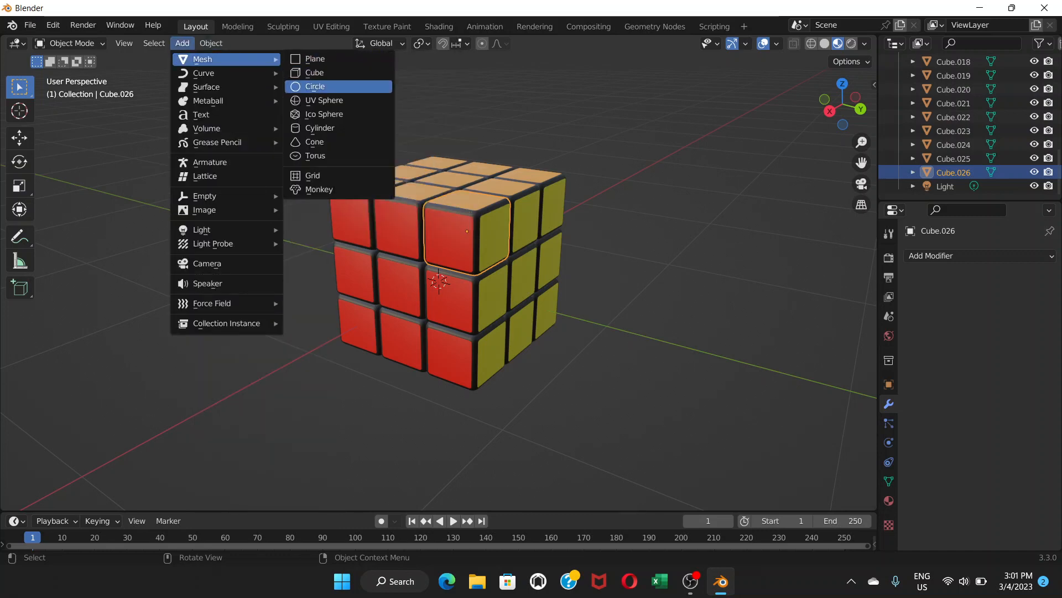
{"action": "left_click", "coordinate": [314, 73]}
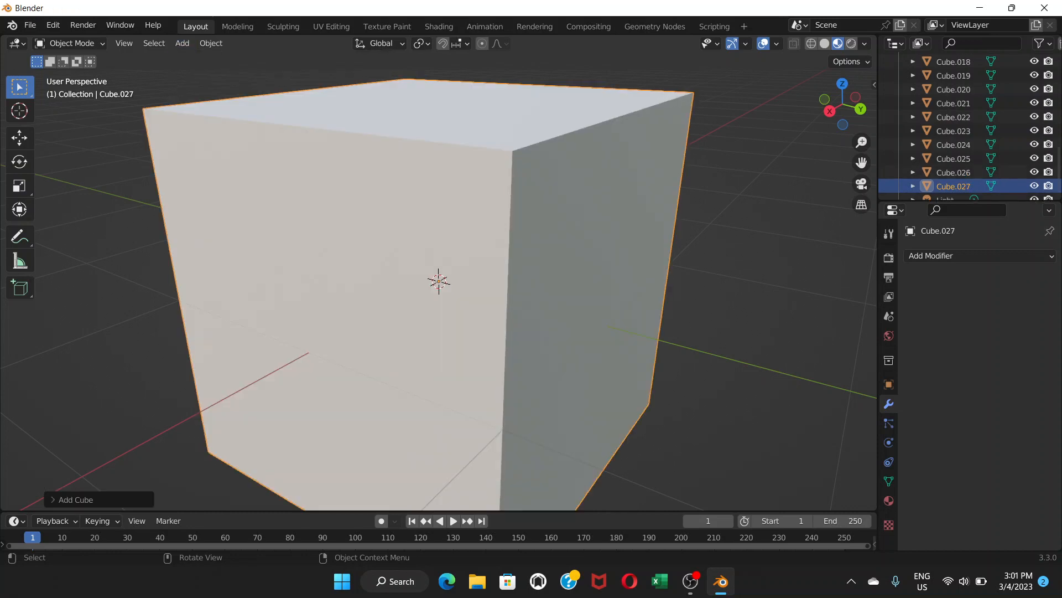
{"action": "key", "text": "s"}
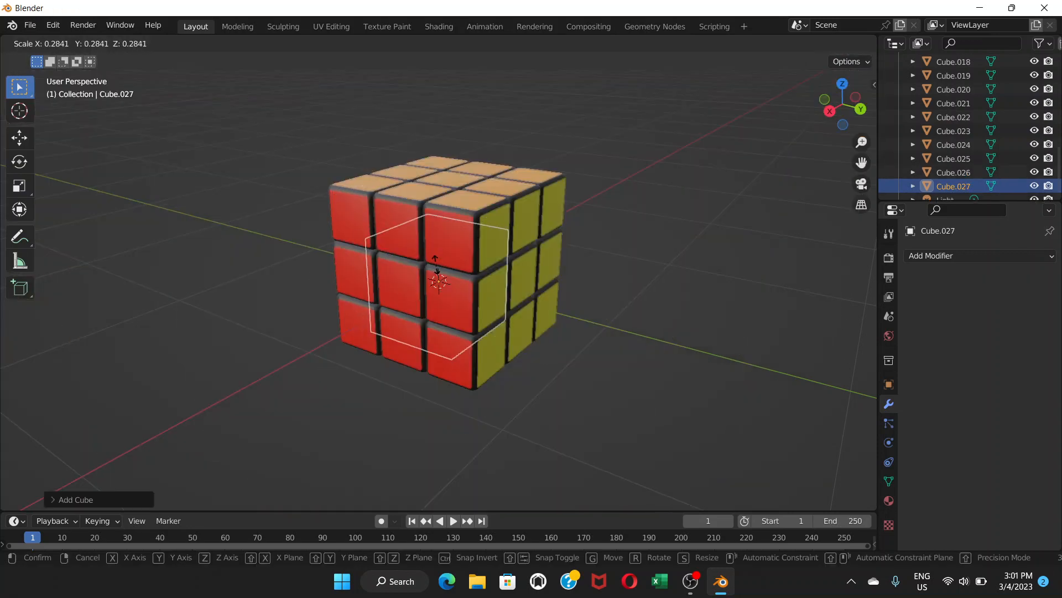
{"action": "key", "text": "Return"}
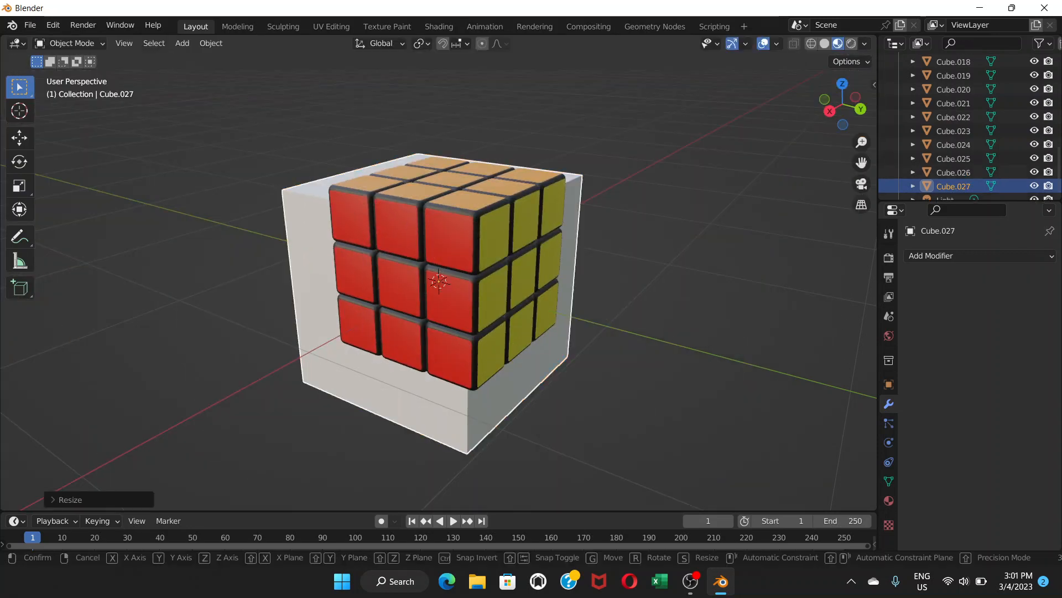
Move the plain cube to the far side of the Rubik's cube and rotate it freely several times about its own center
{"action": "key", "text": "g"}
{"action": "key", "text": "Return"}
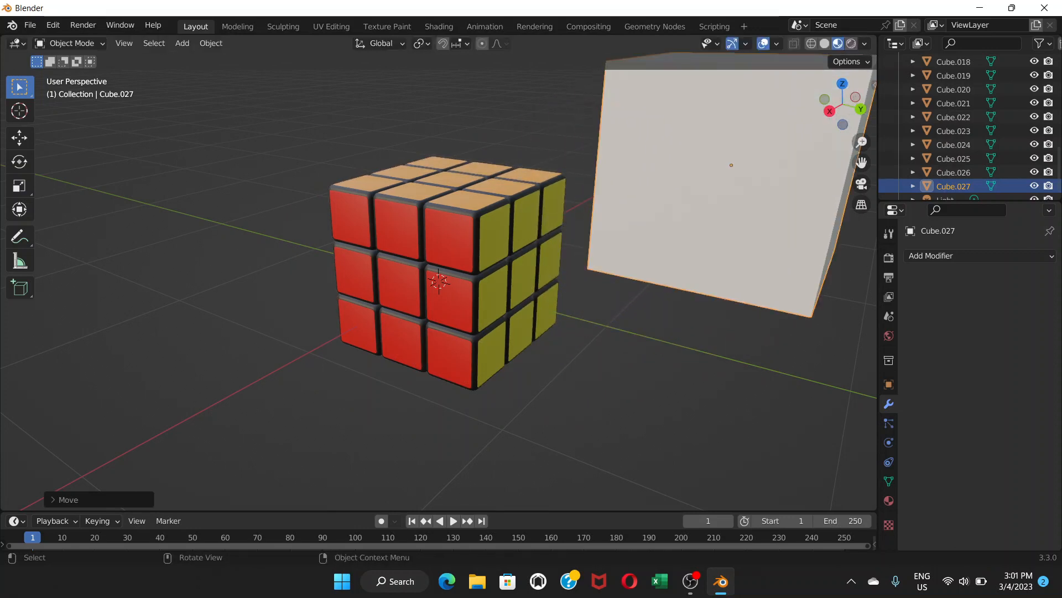
{"action": "key", "text": "r"}
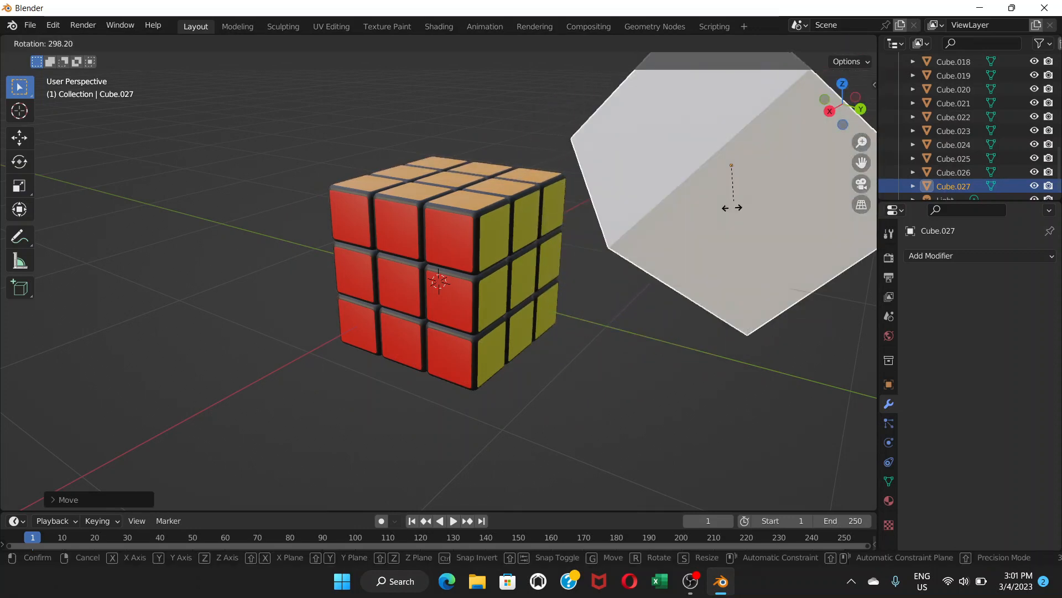
{"action": "key", "text": "Return"}
{"action": "key", "text": "r"}
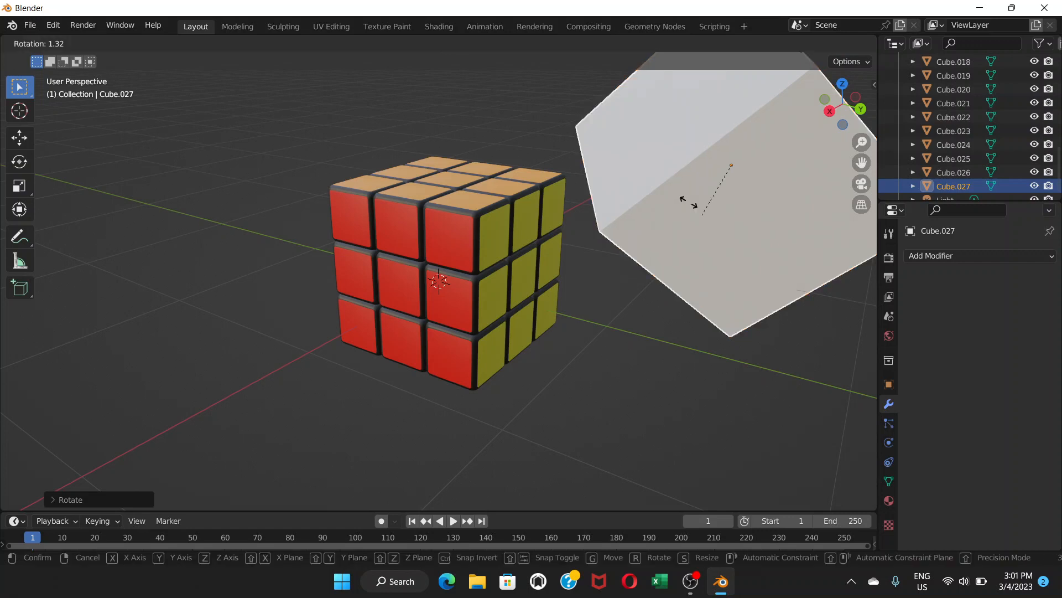
{"action": "key", "text": "Return"}
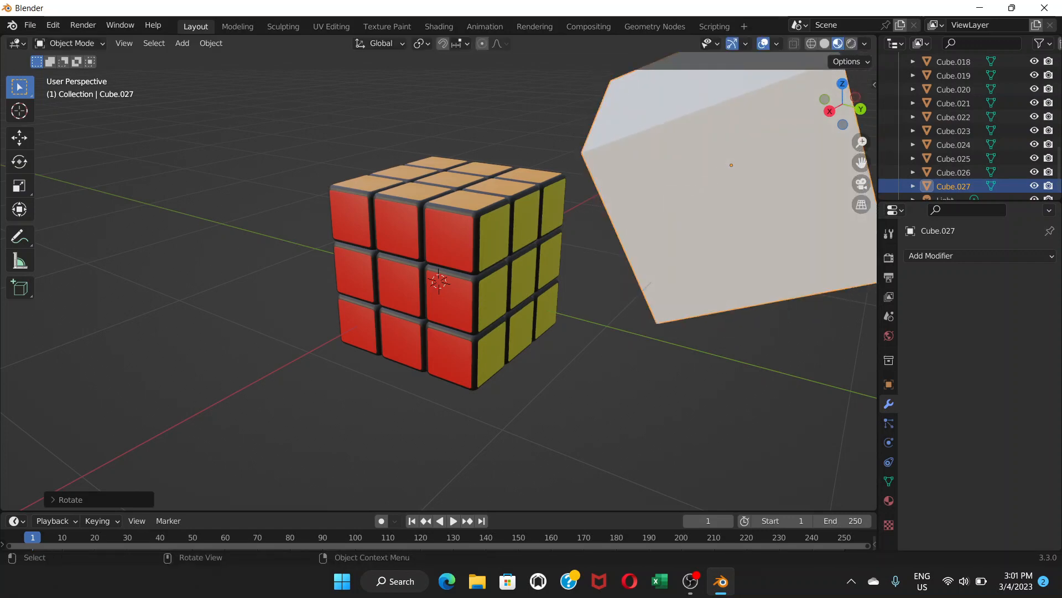
{"action": "scroll", "coordinate": [439, 276], "scroll_direction": "down", "scroll_amount": 5}
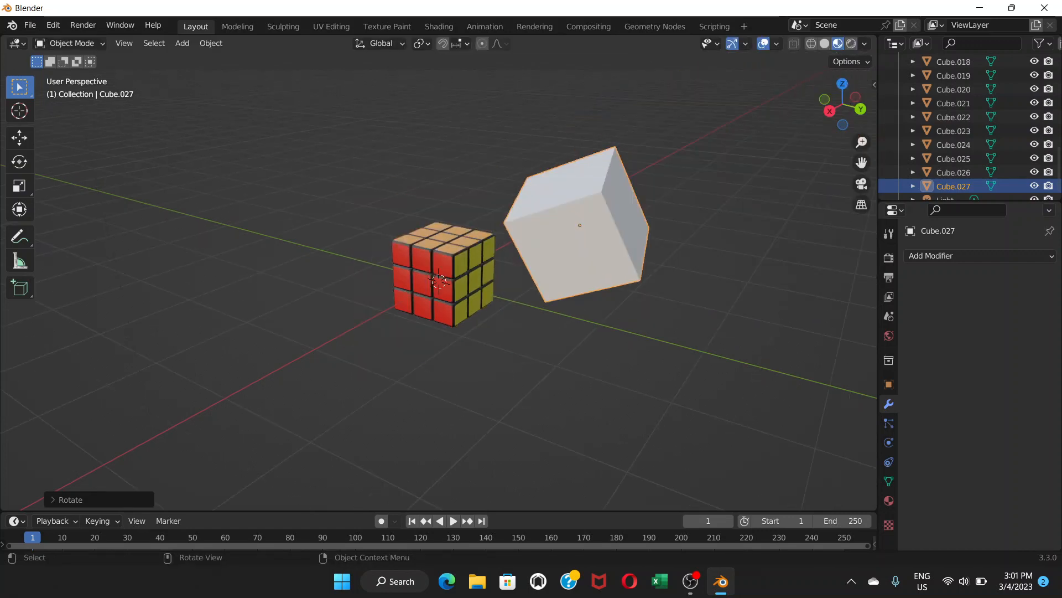
{"action": "key", "text": "r"}
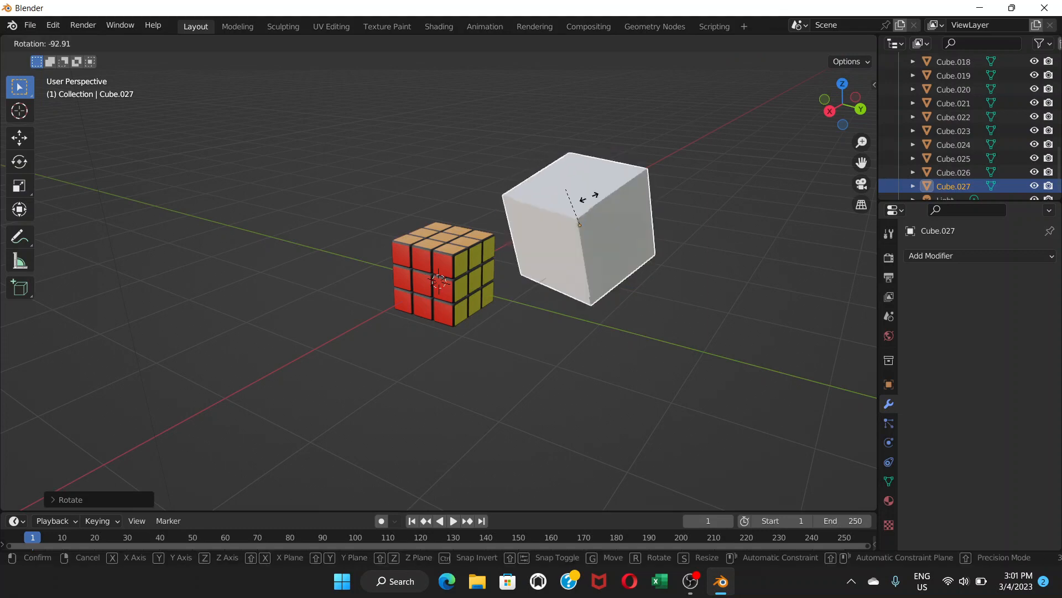
{"action": "key", "text": "Return"}
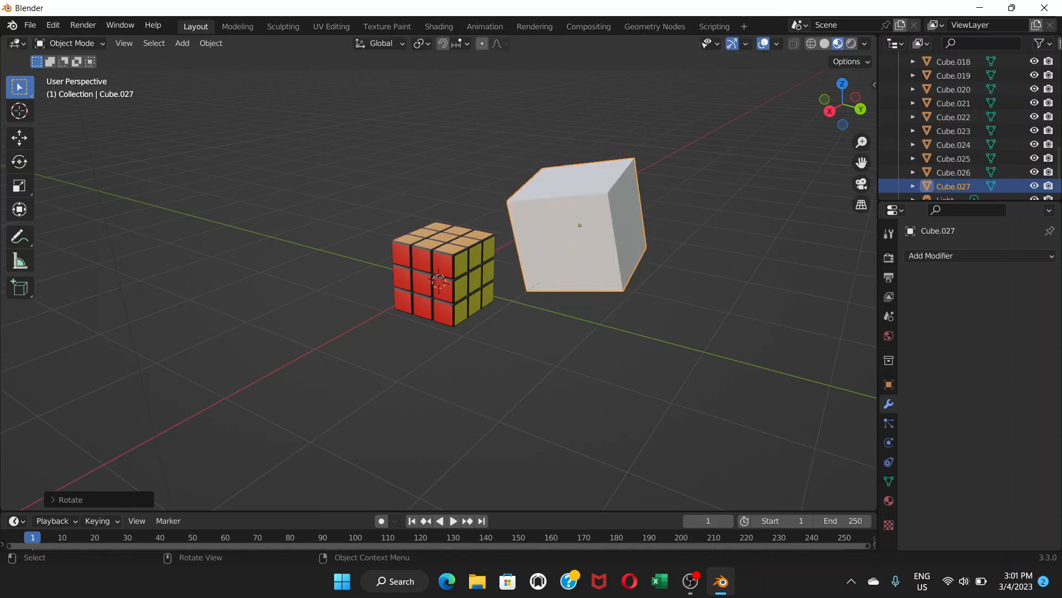
Move the plain cube above the Rubik's cube, apply Geometry to Origin, and set its origin with Origin to 3D Cursor
{"action": "key", "text": "g"}
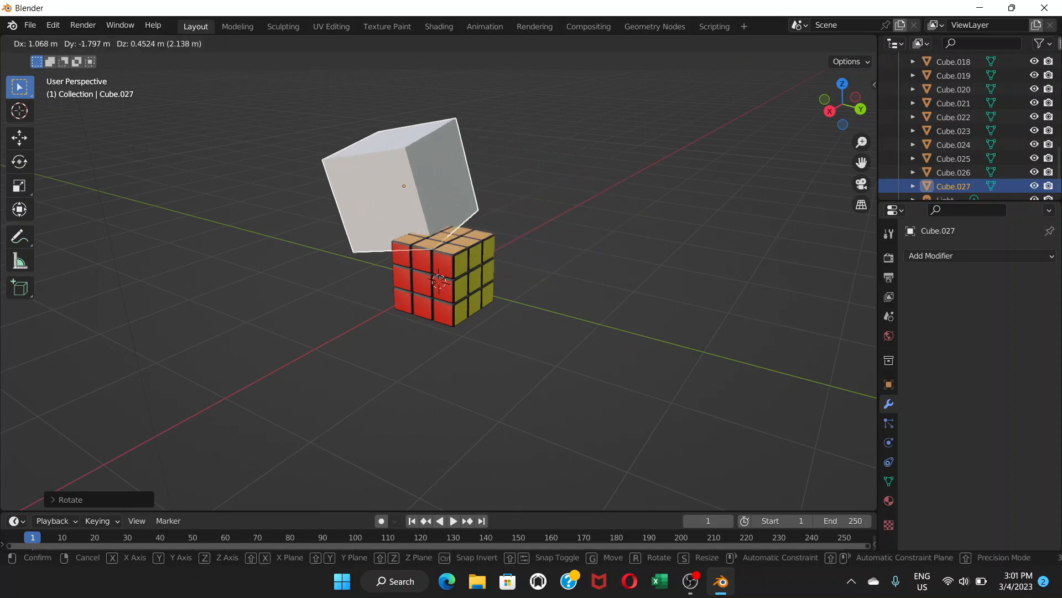
{"action": "key", "text": "Return"}
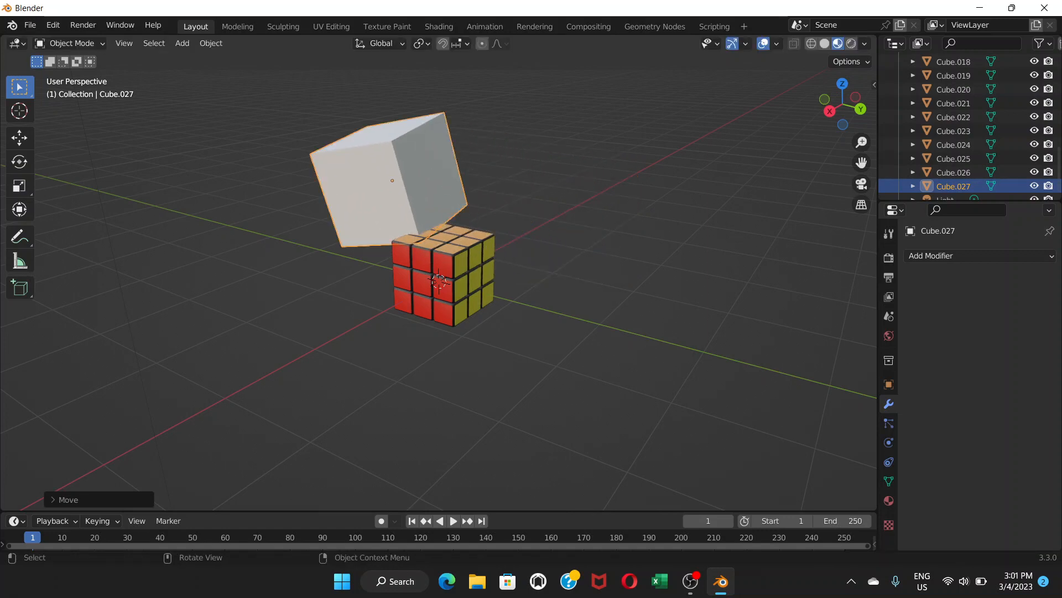
{"action": "left_click", "coordinate": [211, 43]}
{"action": "mouse_move", "coordinate": [238, 60]}
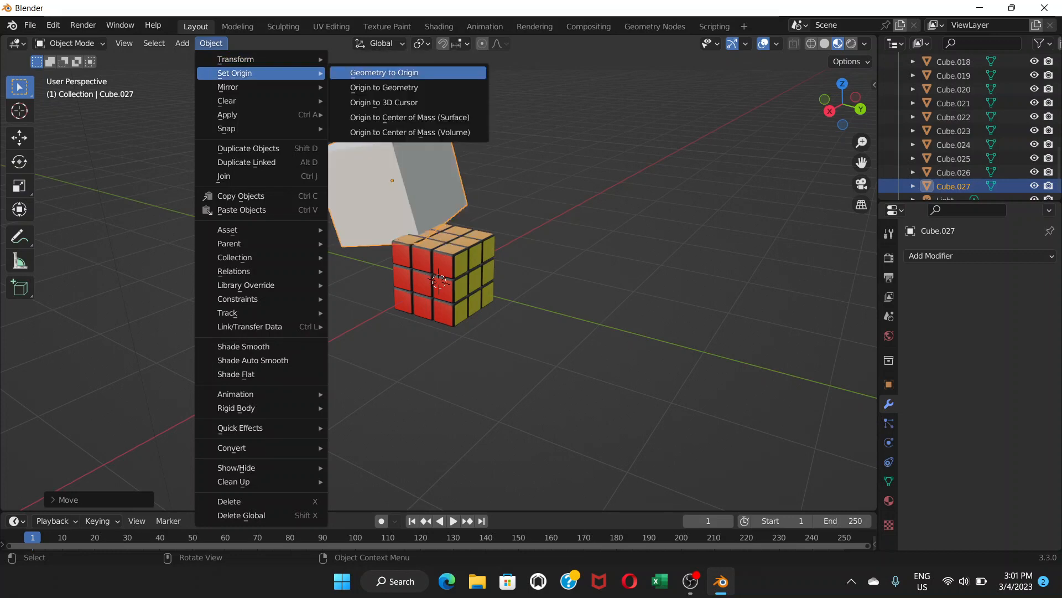
{"action": "left_click", "coordinate": [384, 72]}
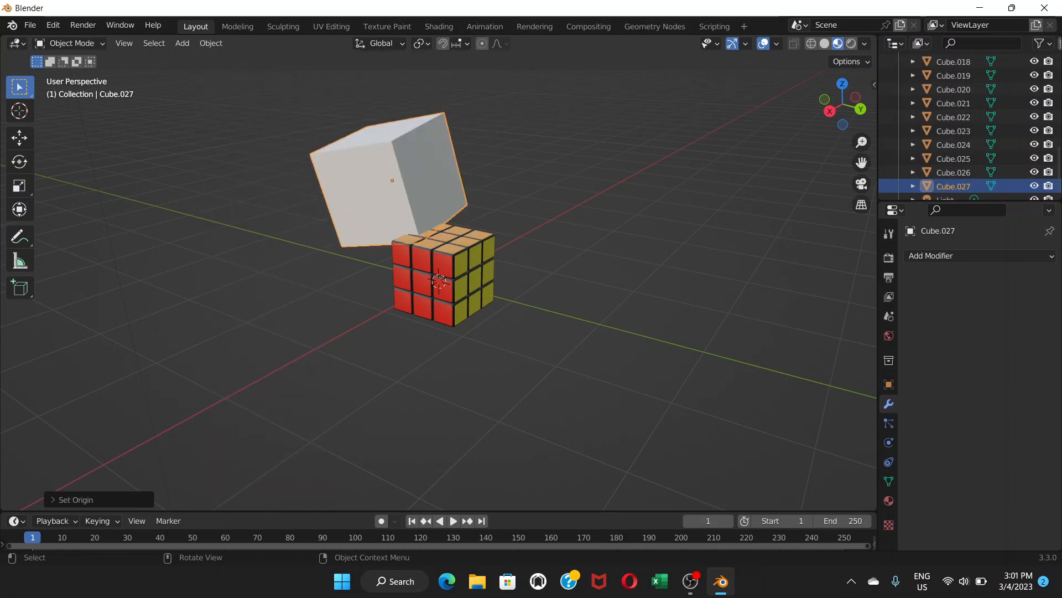
{"action": "left_click", "coordinate": [211, 43]}
{"action": "mouse_move", "coordinate": [233, 60]}
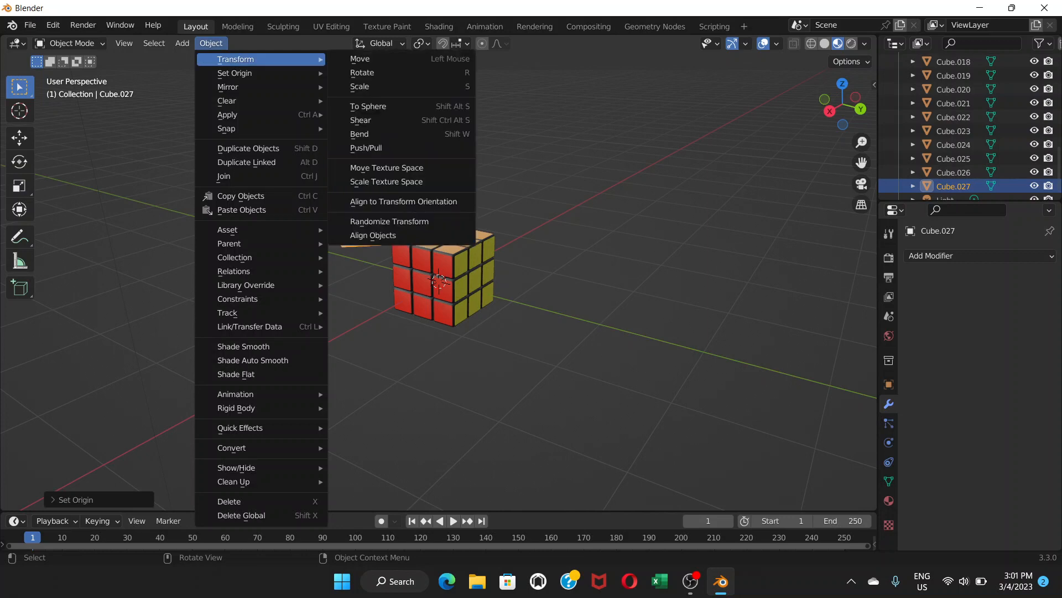
{"action": "left_click", "coordinate": [384, 103]}
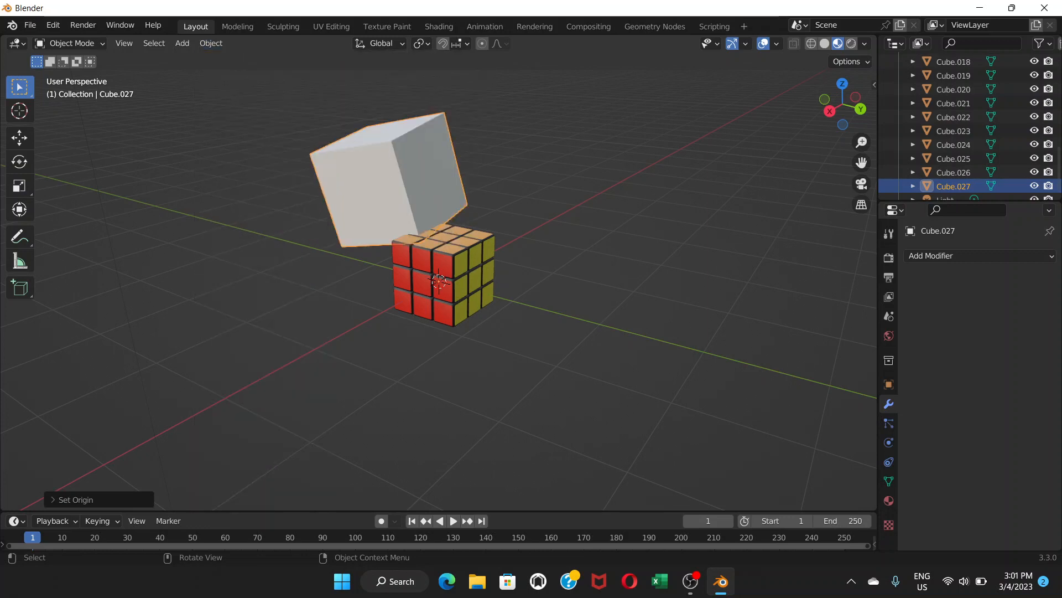
Move the plain cube slightly and rotate it about its offset origin, and delete it
{"action": "key", "text": "g"}
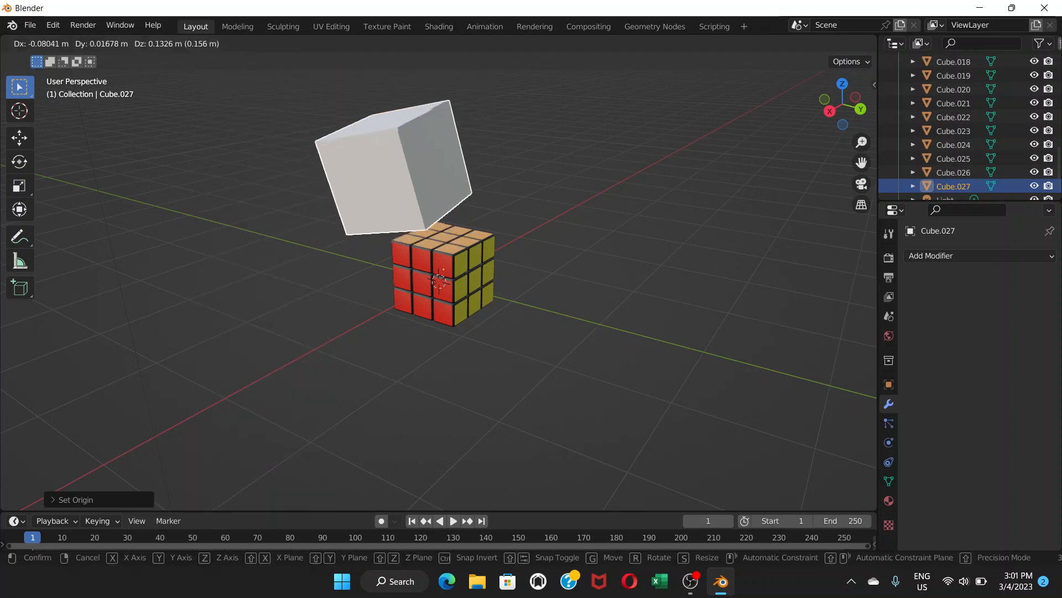
{"action": "key", "text": "Return"}
{"action": "key", "text": "r"}
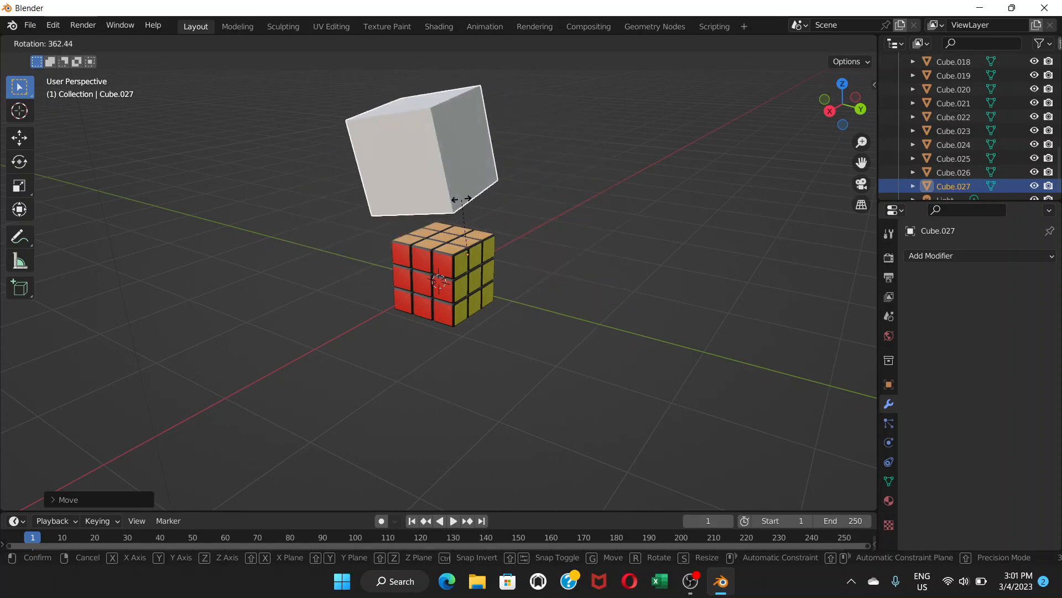
{"action": "left_click", "coordinate": [460, 199]}
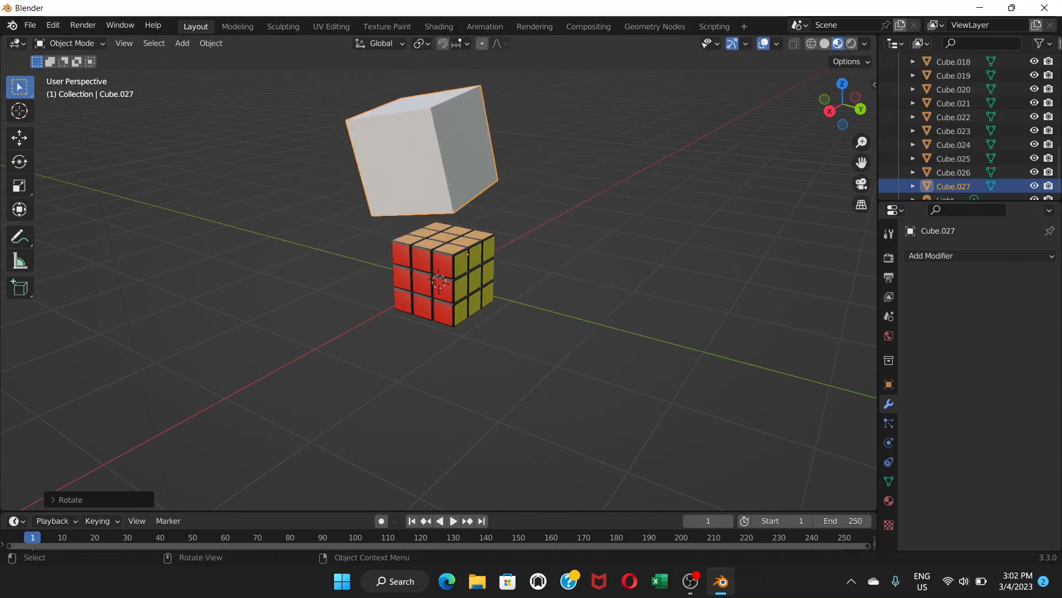
{"action": "key", "text": "Delete"}
{"action": "scroll", "coordinate": [438, 281], "scroll_direction": "up", "scroll_amount": 7}
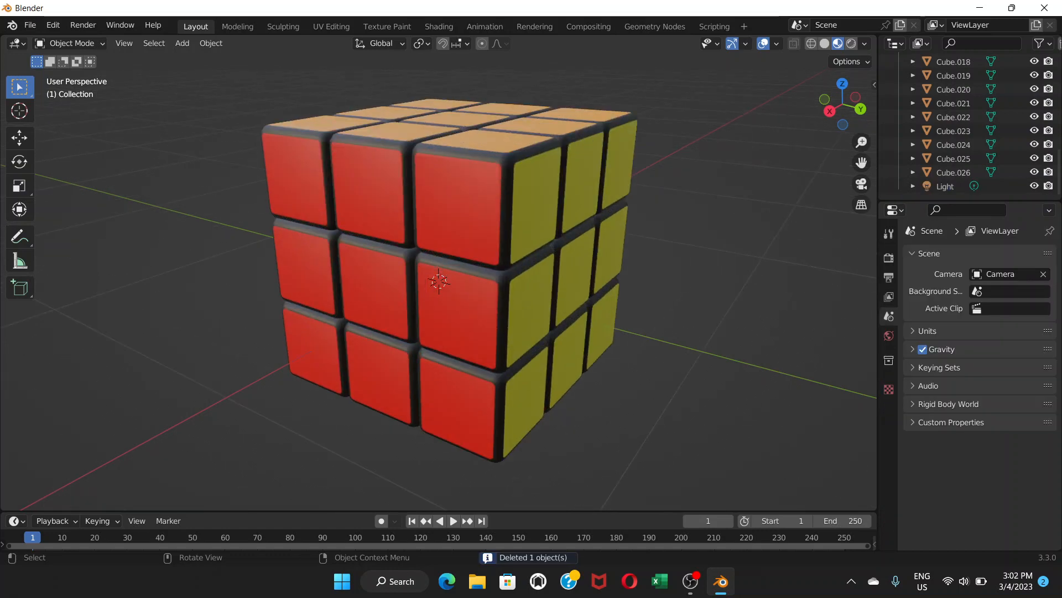
Try rotating the red-yellow top corner, the top edge piece on the yellow face and the yellow center piece individually, cancelling each rotation
{"action": "left_click", "coordinate": [468, 200]}
{"action": "key", "text": "r"}
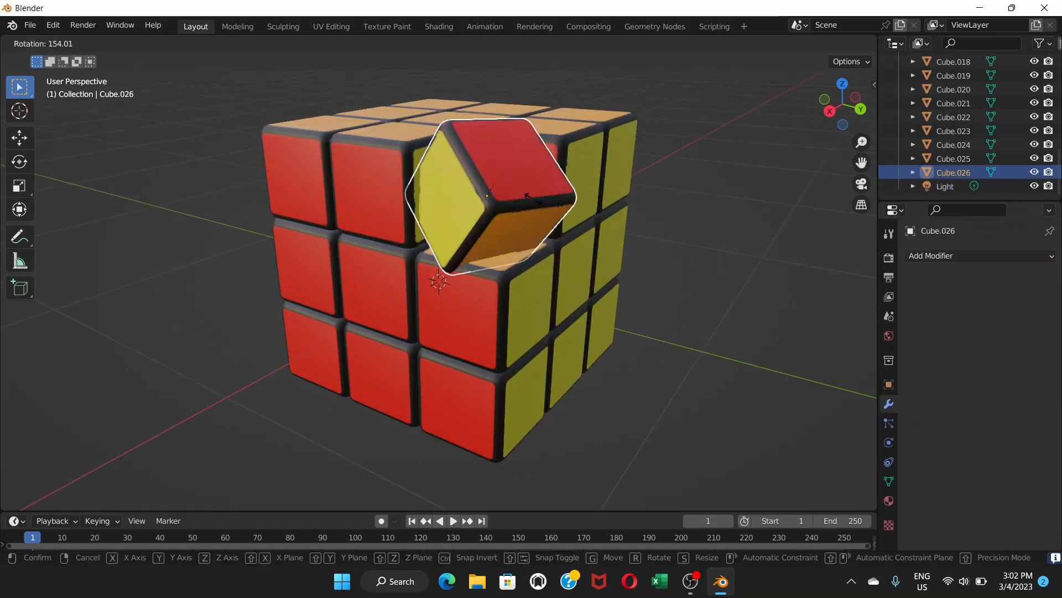
{"action": "key", "text": "Escape"}
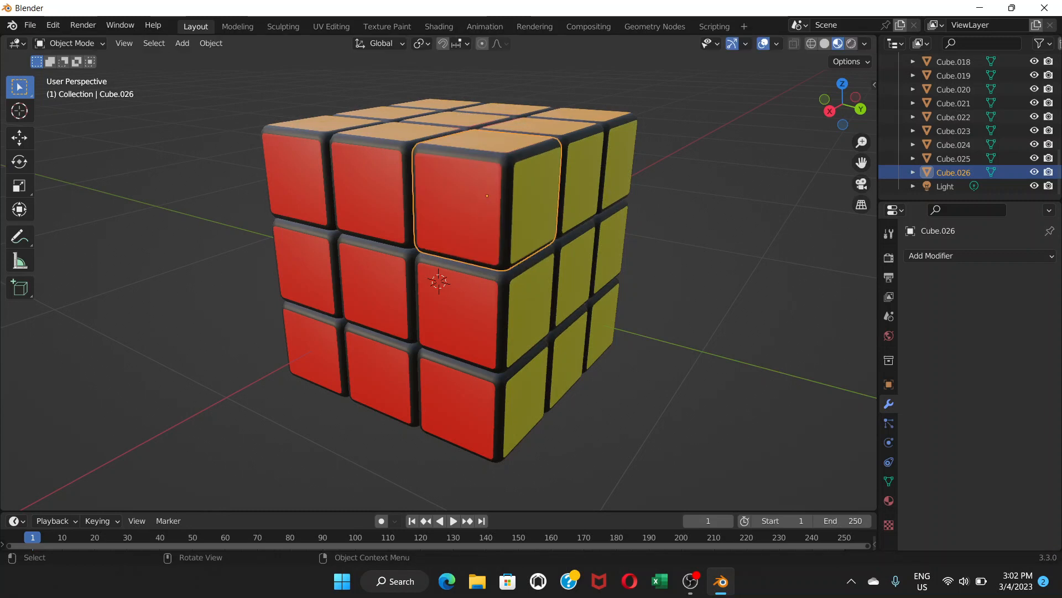
{"action": "left_click", "coordinate": [534, 166]}
{"action": "key", "text": "r"}
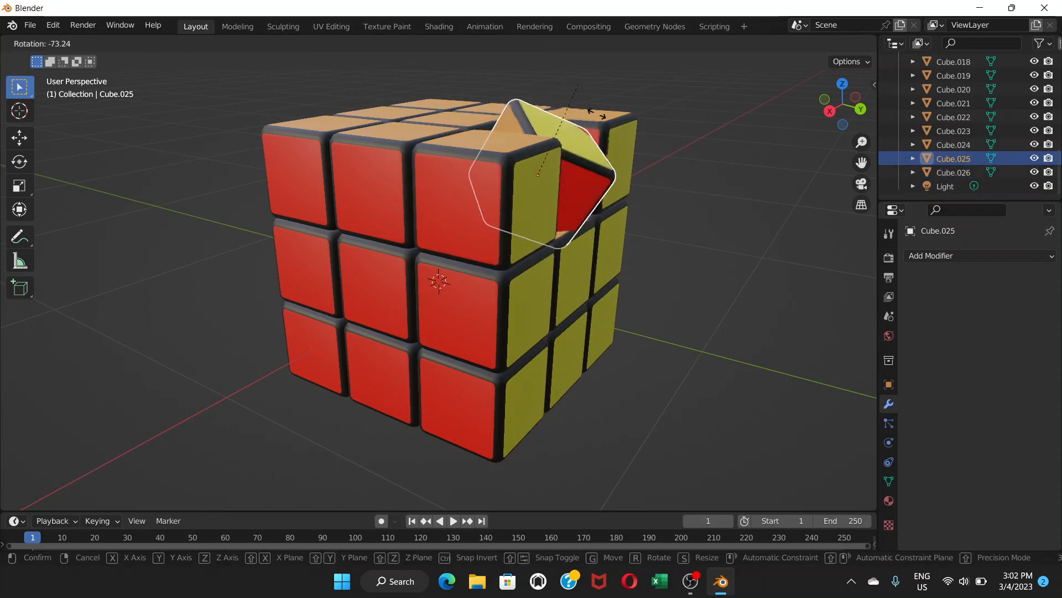
{"action": "key", "text": "Escape"}
{"action": "left_click", "coordinate": [531, 276]}
{"action": "key", "text": "r"}
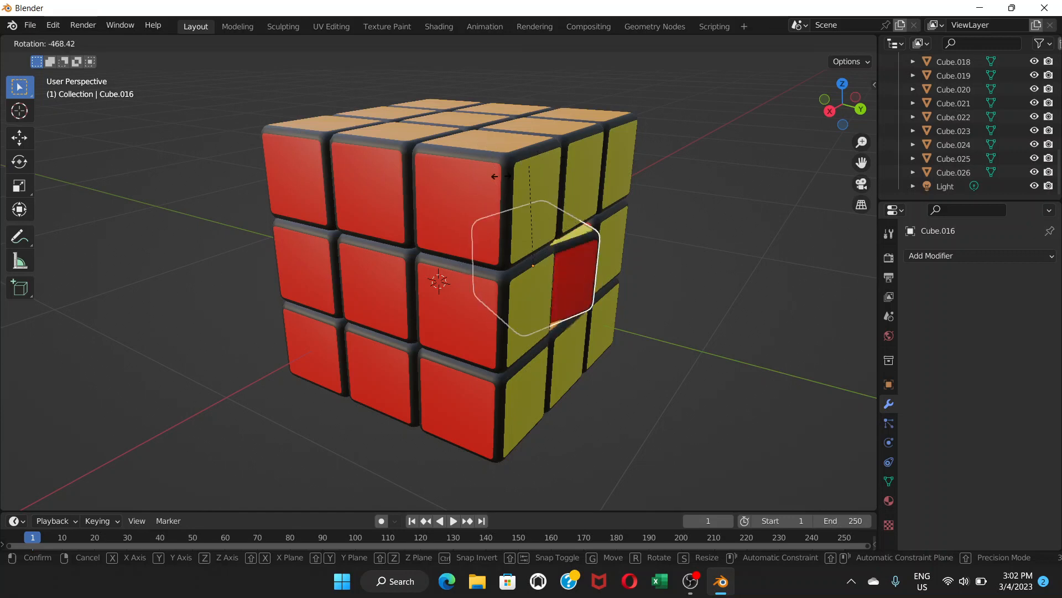
{"action": "key", "text": "Escape"}
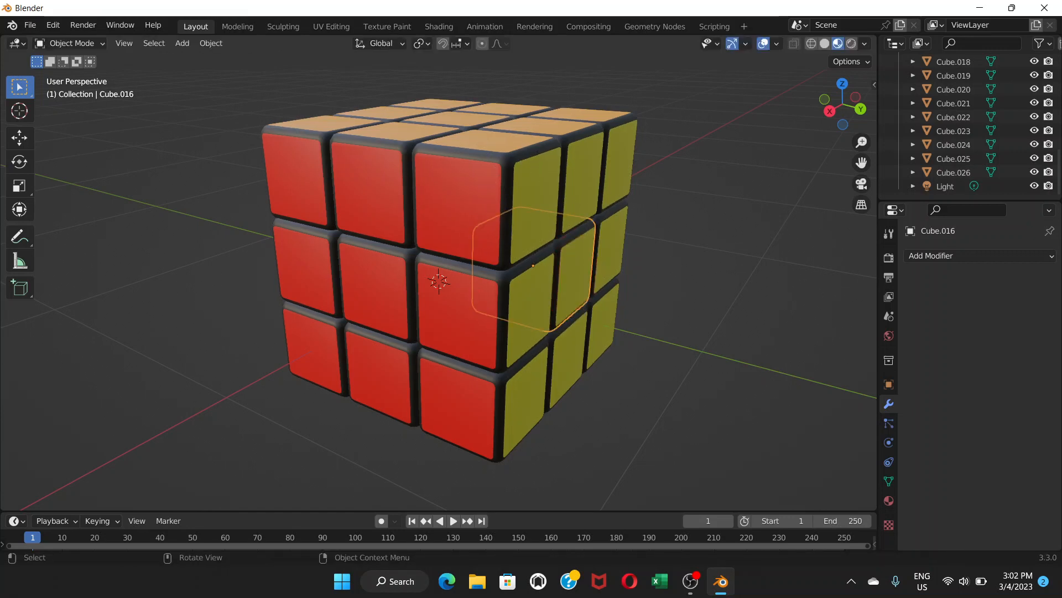
Rotate the top corner piece between the red and yellow faces 180° about the global X axis
{"action": "middle_click_drag", "start_coordinate": [498, 277], "coordinate": [321, 277]}
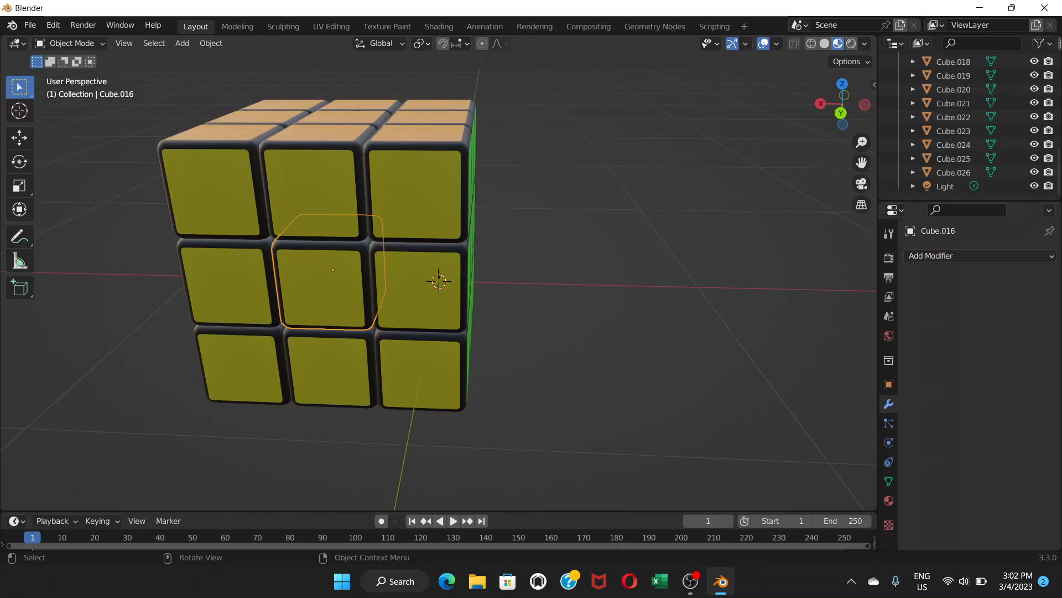
{"action": "middle_click_drag", "start_coordinate": [320, 276], "coordinate": [504, 277]}
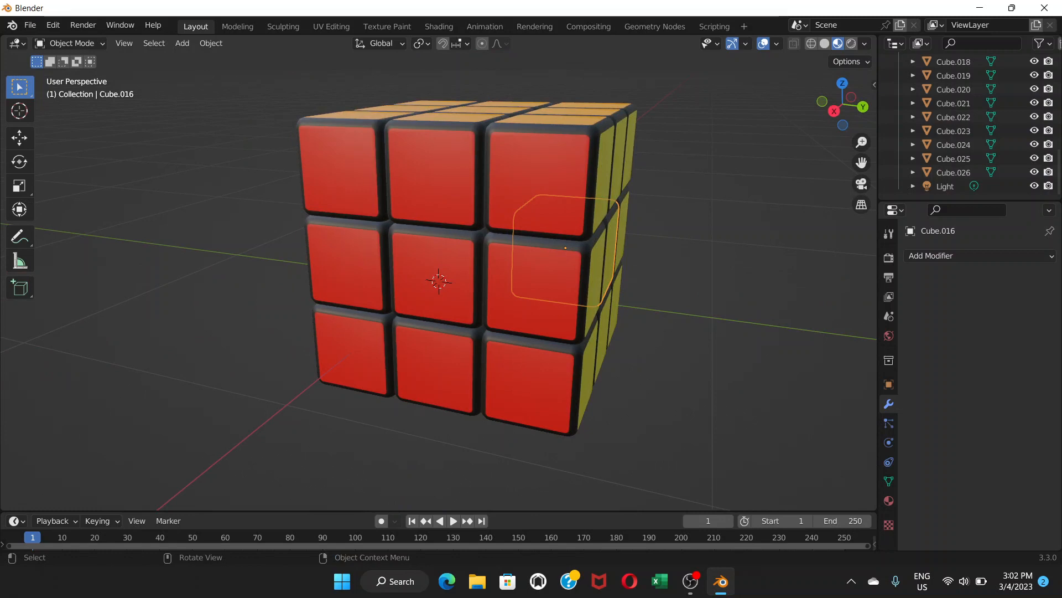
{"action": "left_click", "coordinate": [539, 177]}
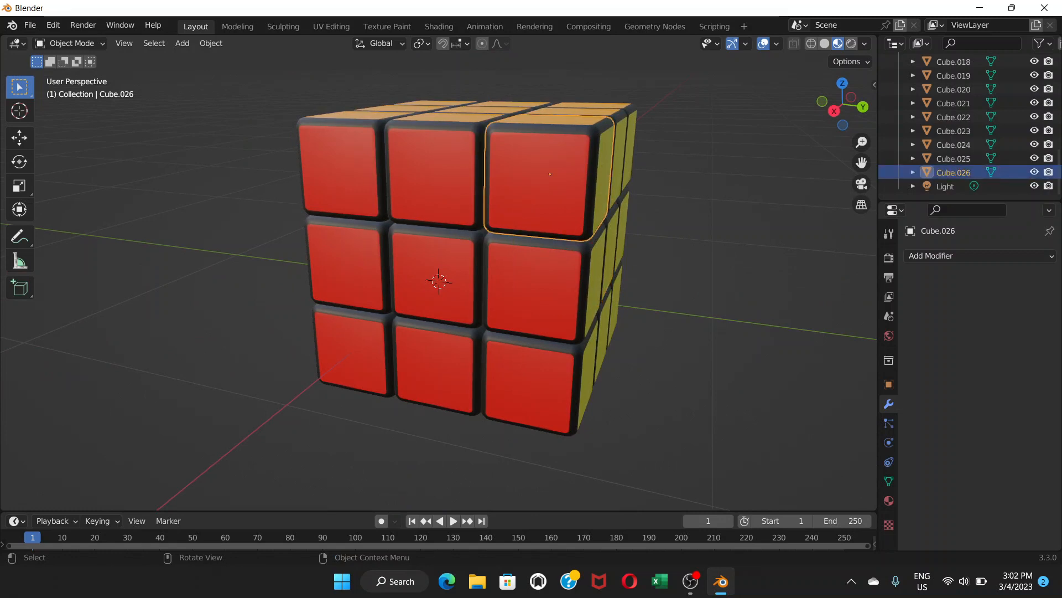
{"action": "key", "text": "r"}
{"action": "key", "text": "x"}
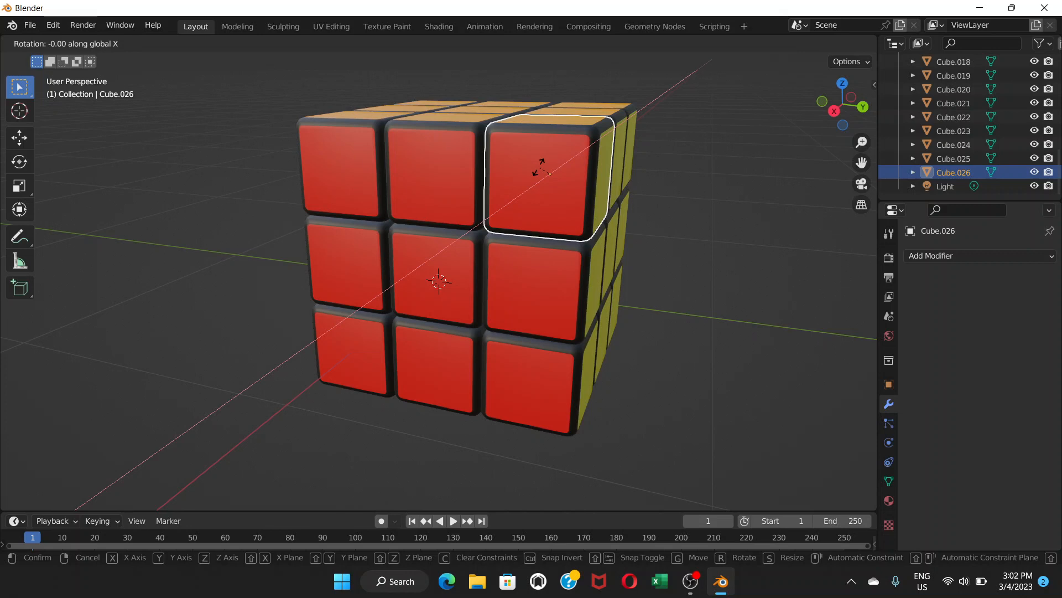
{"action": "type", "text": "180"}
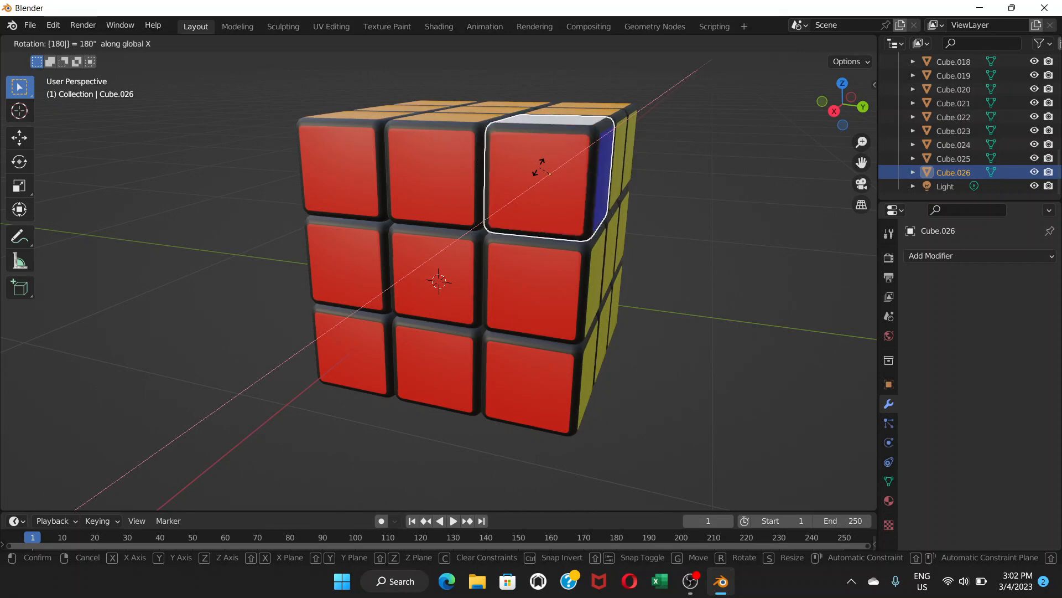
{"action": "key", "text": "Return"}
Rotate the center piece of the yellow face 180° about the global Z axis
{"action": "middle_click_drag", "start_coordinate": [609, 276], "coordinate": [476, 235]}
{"action": "left_click", "coordinate": [365, 233]}
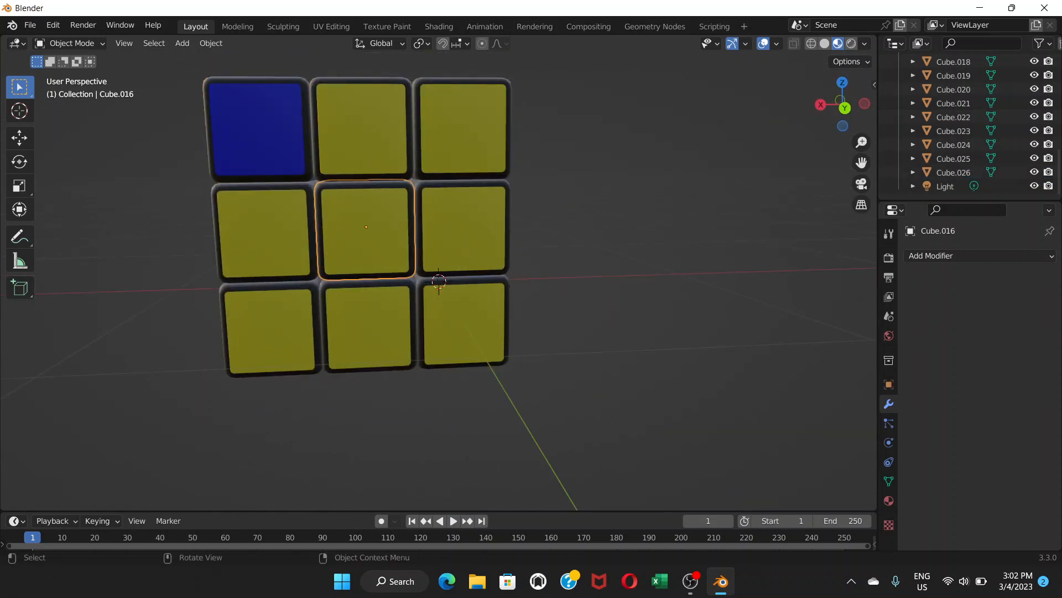
{"action": "key", "text": "r"}
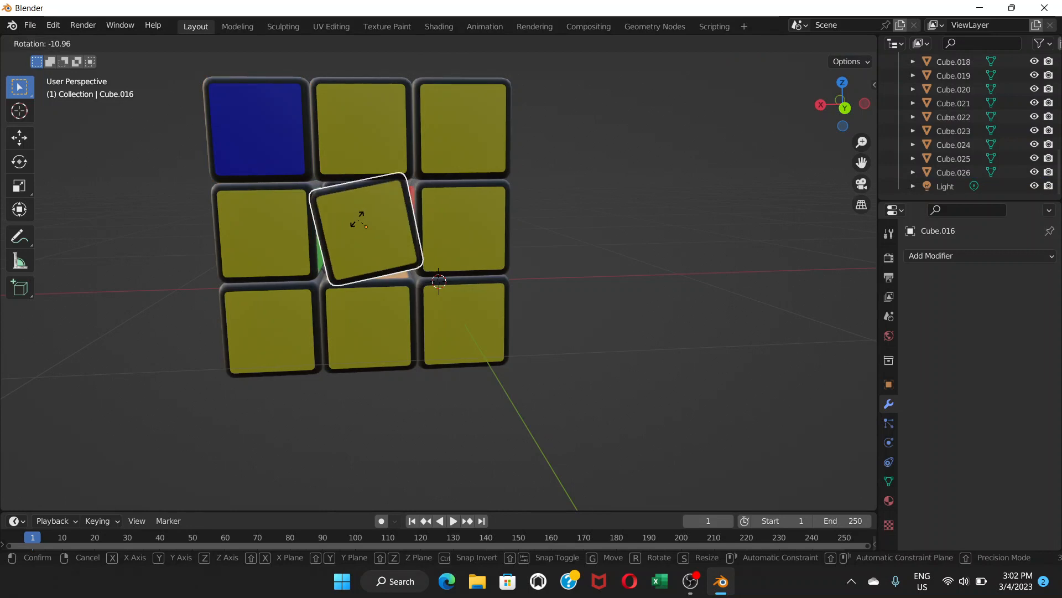
{"action": "type", "text": "z"}
{"action": "type", "text": "180"}
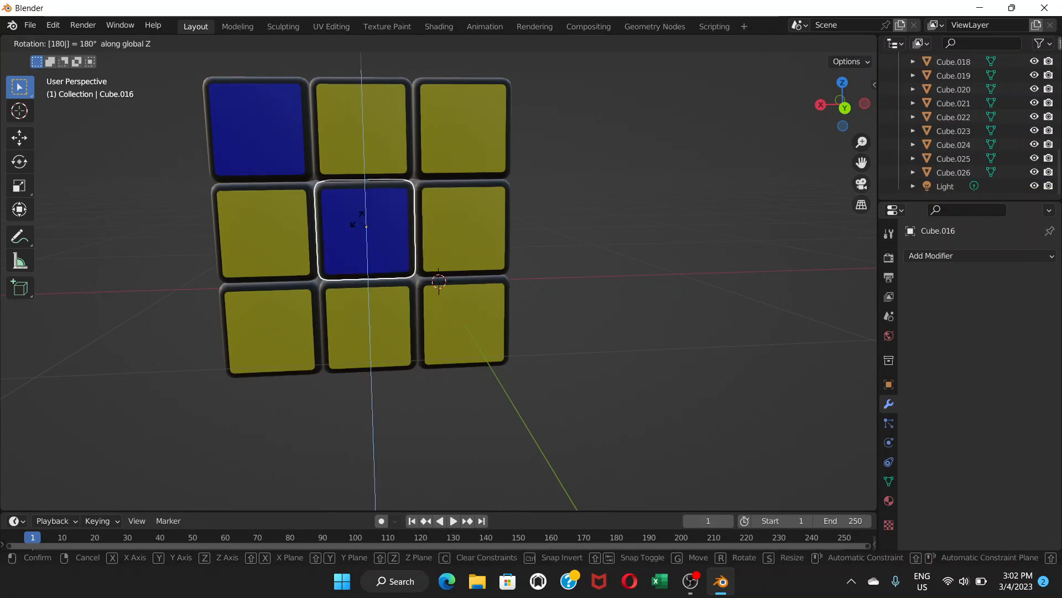
{"action": "key", "text": "Return"}
Rotate the top corner piece between the yellow and green faces 90° about the global X axis
{"action": "middle_click_drag", "start_coordinate": [358, 219], "coordinate": [437, 233]}
{"action": "scroll", "coordinate": [437, 232], "scroll_direction": "up", "scroll_amount": 5}
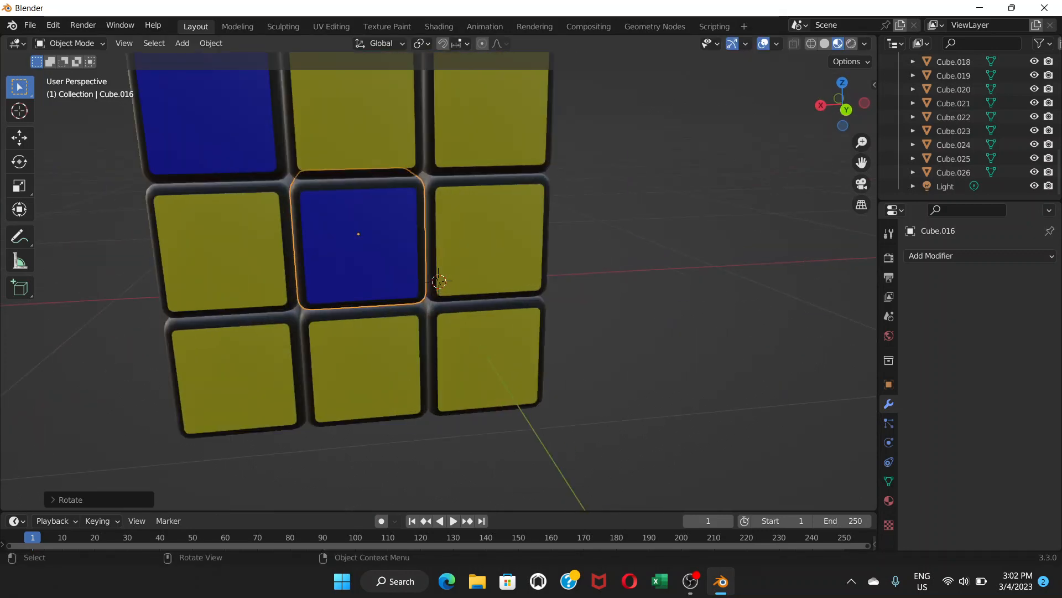
{"action": "middle_click_drag", "start_coordinate": [439, 281], "coordinate": [438, 281]}
{"action": "left_click", "coordinate": [332, 171]}
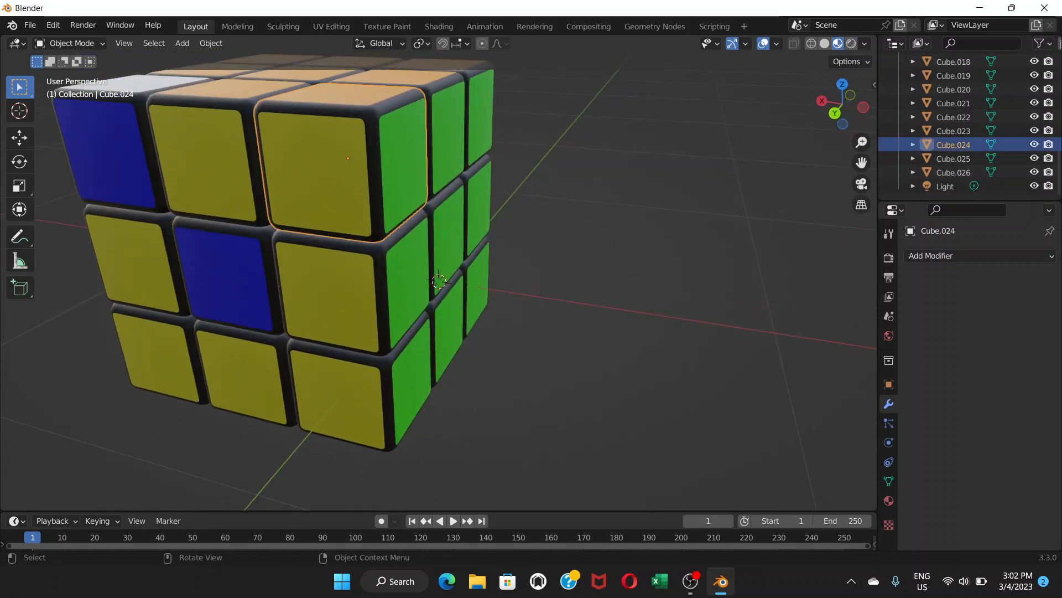
{"action": "key", "text": "r"}
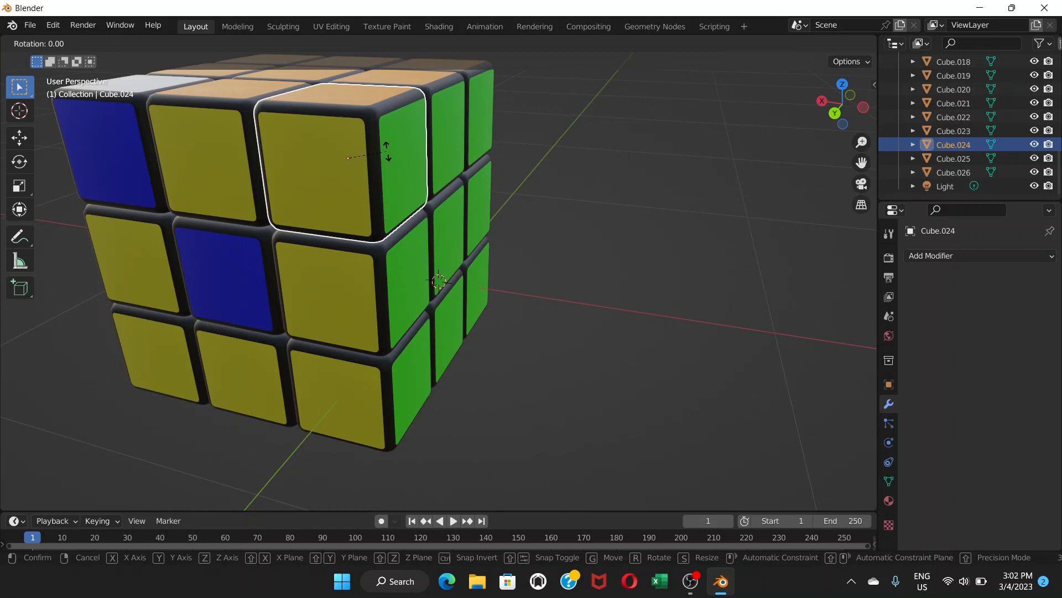
{"action": "key", "text": "x"}
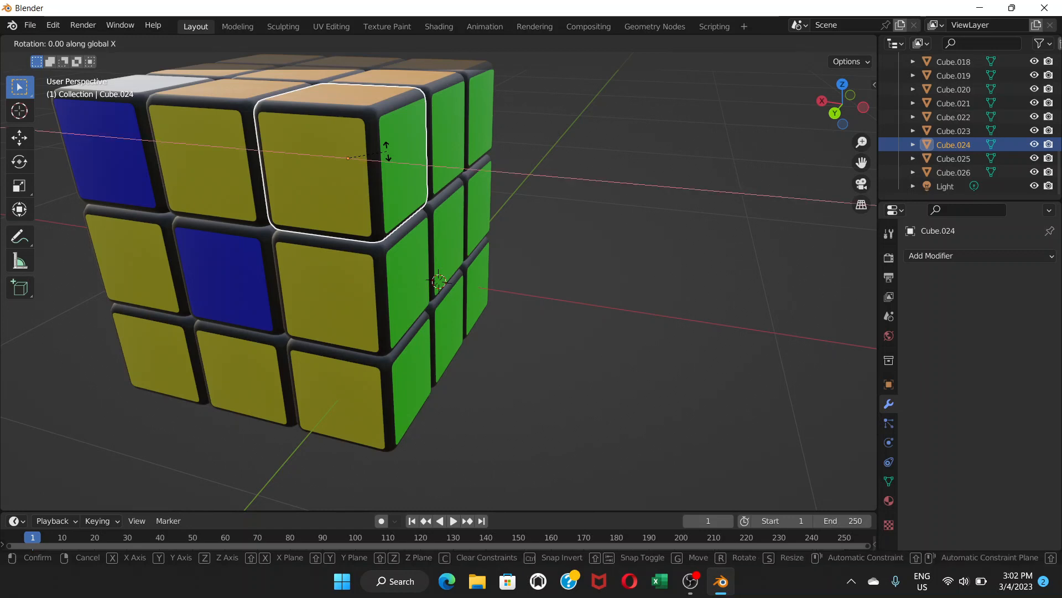
{"action": "type", "text": "180"}
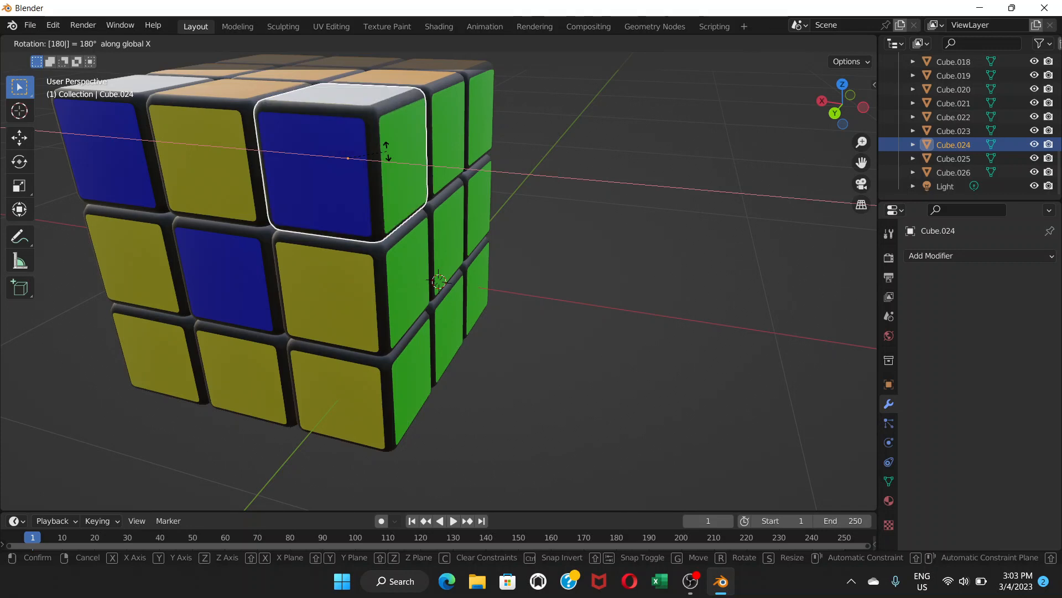
{"action": "key", "text": "BackSpace"}
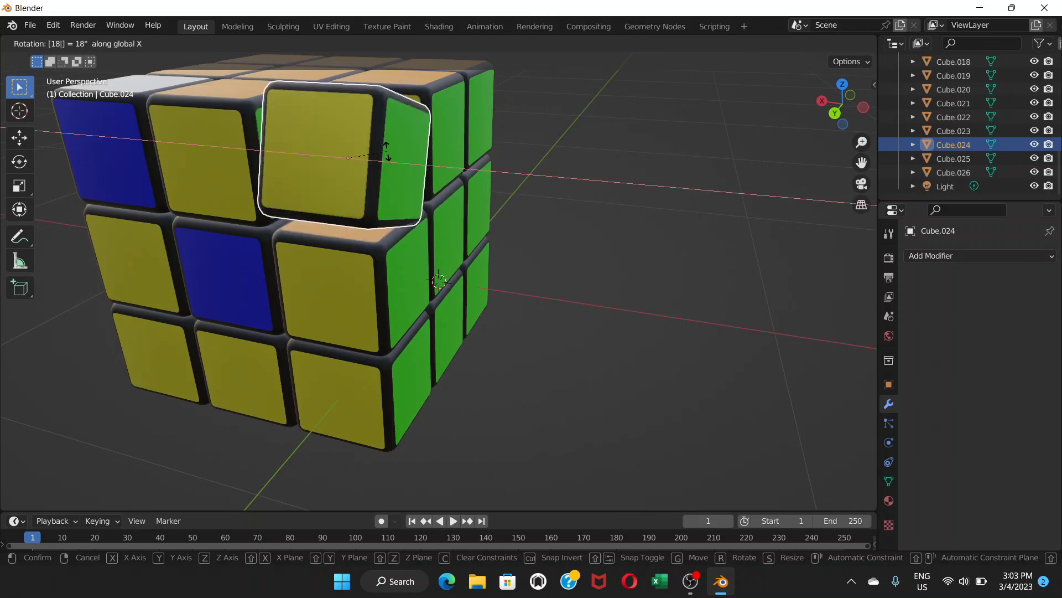
{"action": "key", "text": "BackSpace"}
{"action": "key", "text": "BackSpace"}
{"action": "type", "text": "90"}
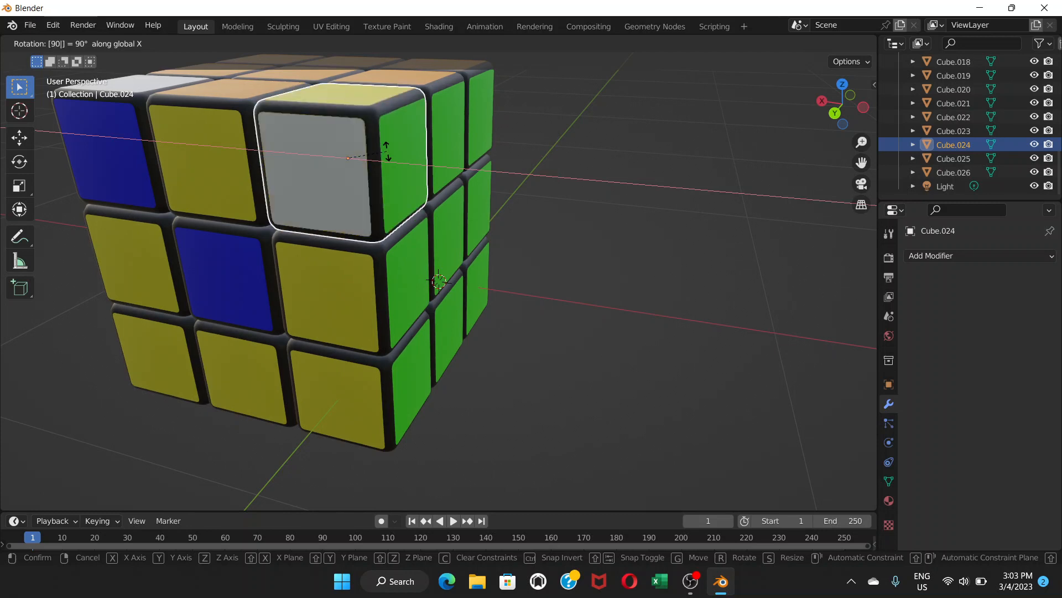
{"action": "key", "text": "Return"}
Select the center piece of the green face
{"action": "middle_click_drag", "start_coordinate": [439, 281], "coordinate": [332, 277]}
{"action": "scroll", "coordinate": [439, 281], "scroll_direction": "down", "scroll_amount": 3}
{"action": "middle_click_drag", "start_coordinate": [439, 281], "coordinate": [307, 280]}
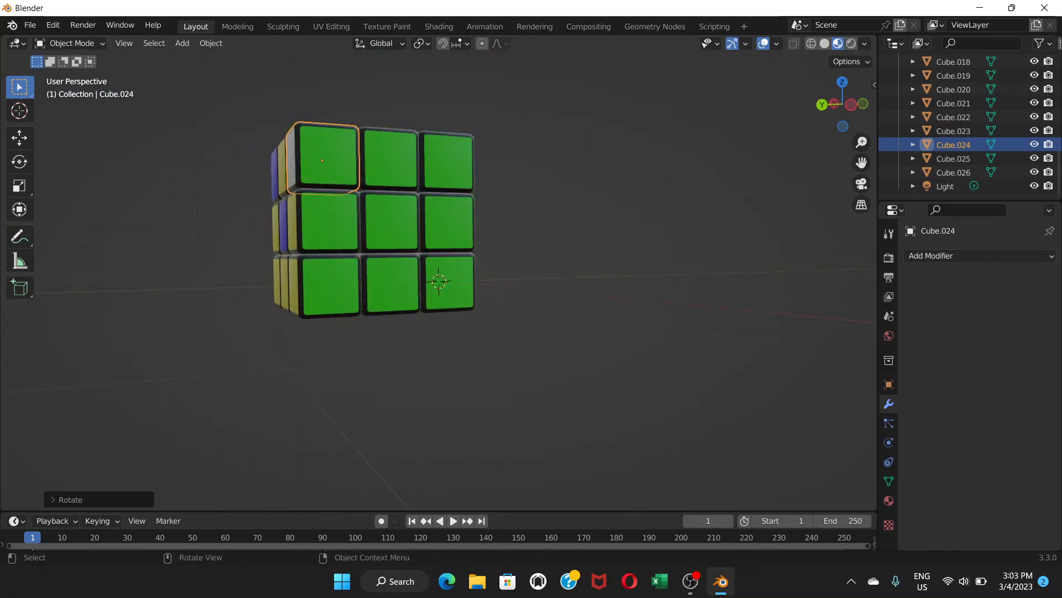
{"action": "left_click", "coordinate": [387, 221]}
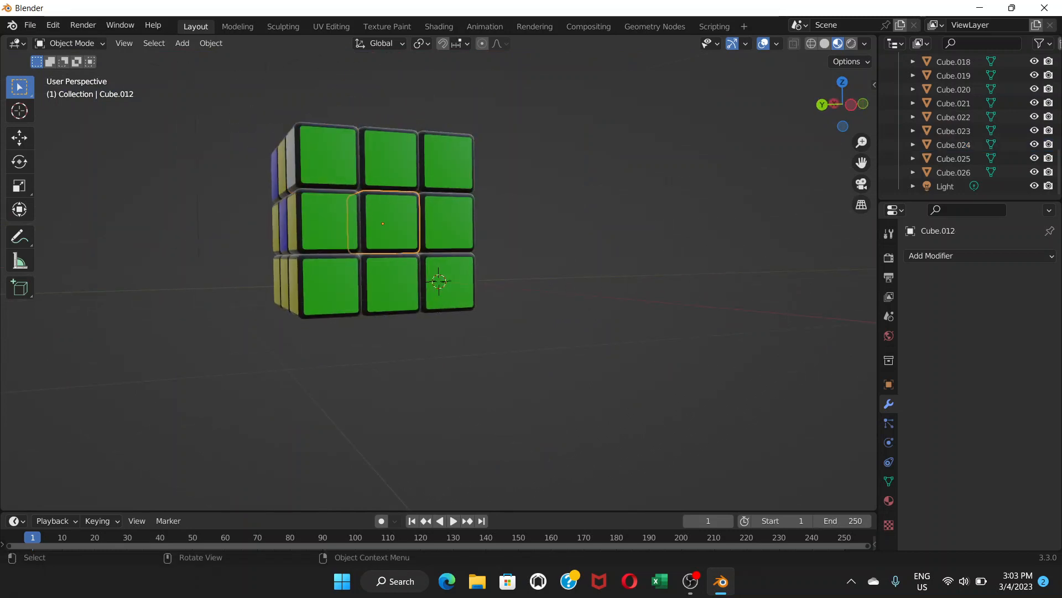
{"action": "key", "text": "r"}
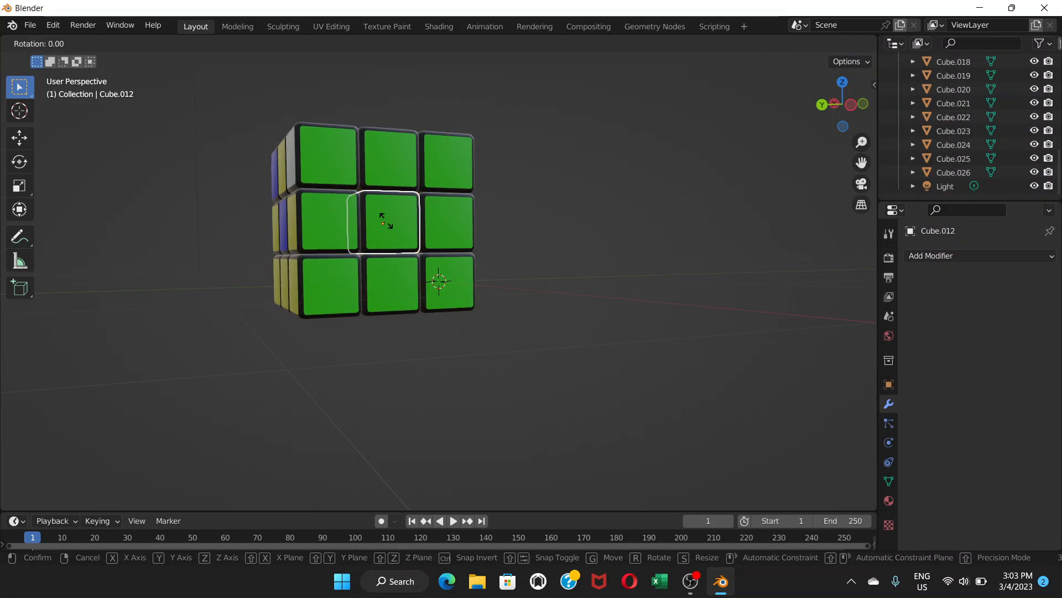
{"action": "type", "text": "x90"}
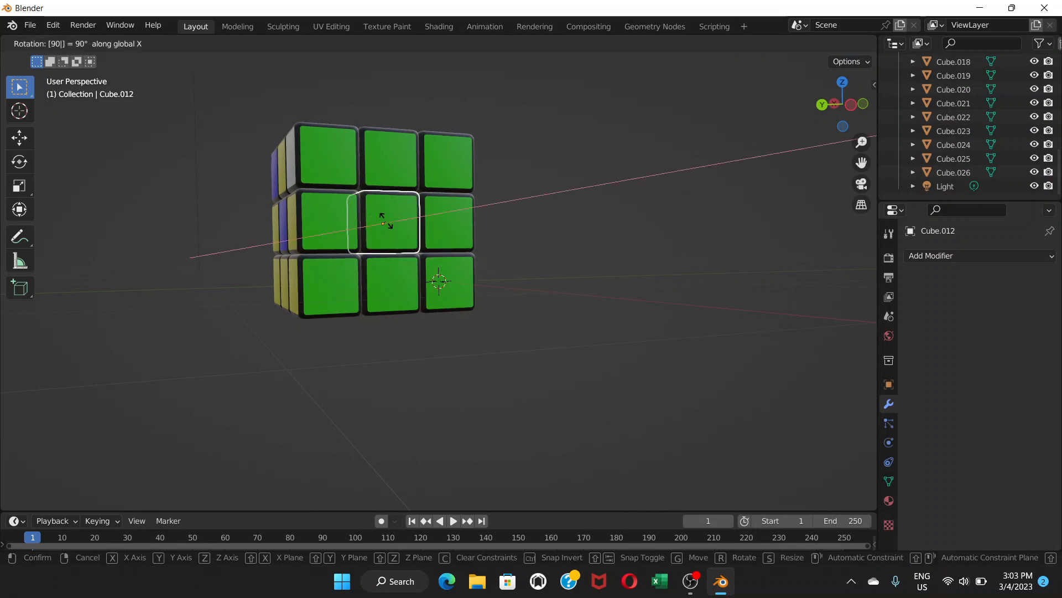
{"action": "key", "text": "BackSpace"}
{"action": "key", "text": "BackSpace"}
{"action": "type", "text": "180"}
{"action": "key", "text": "Return"}
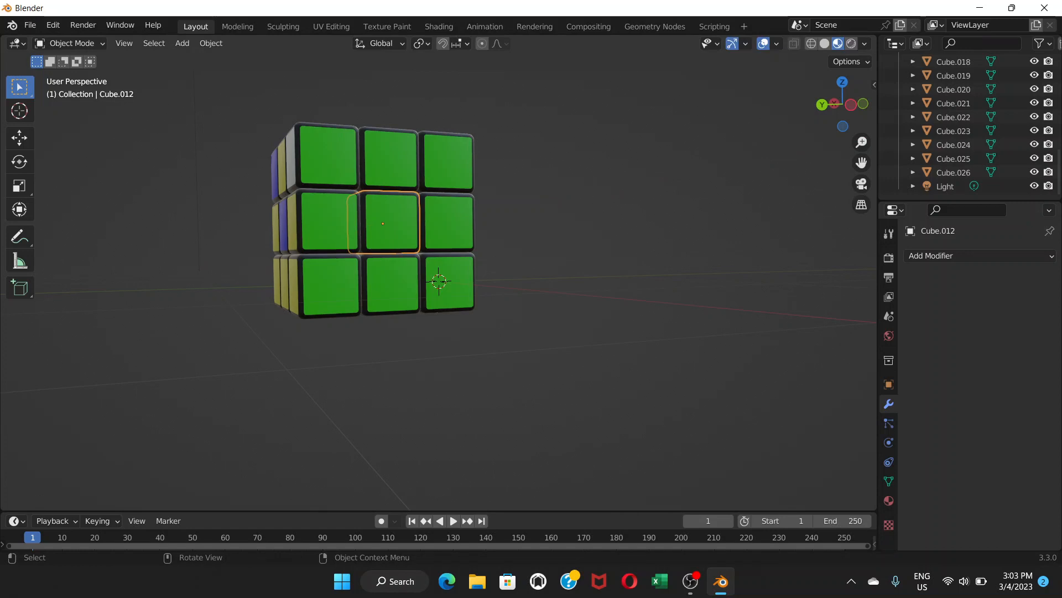
Rotate the green face's center piece 180° about the global Y axis
{"action": "key", "text": "r"}
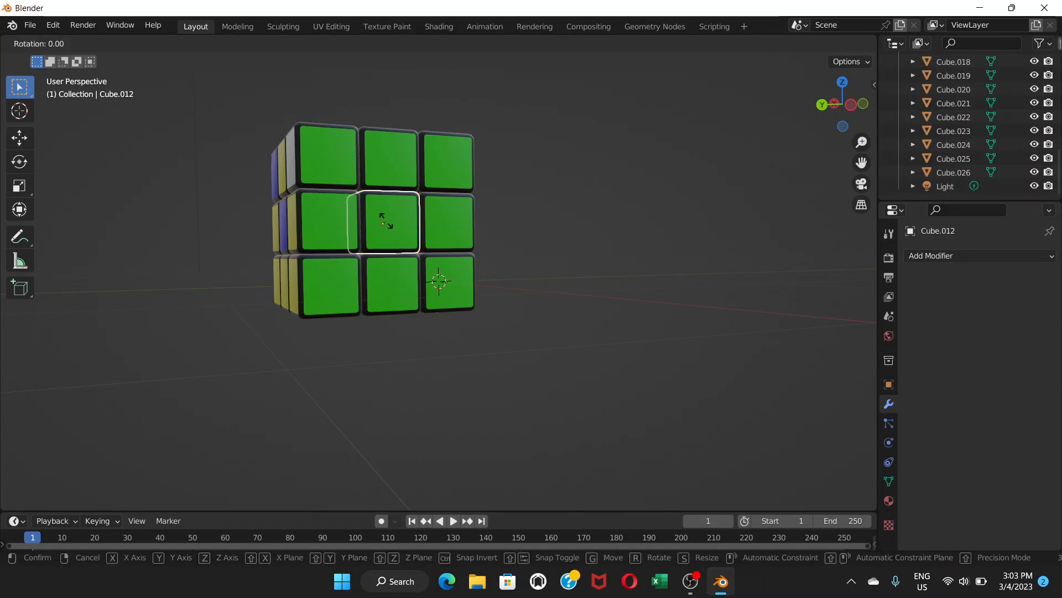
{"action": "type", "text": "y180"}
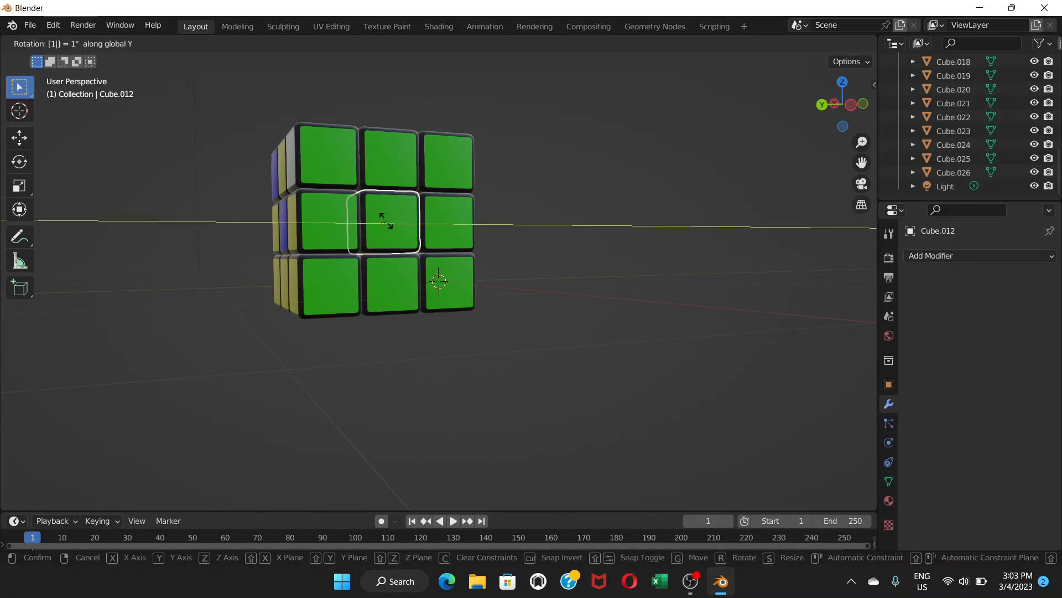
{"action": "key", "text": "Return"}
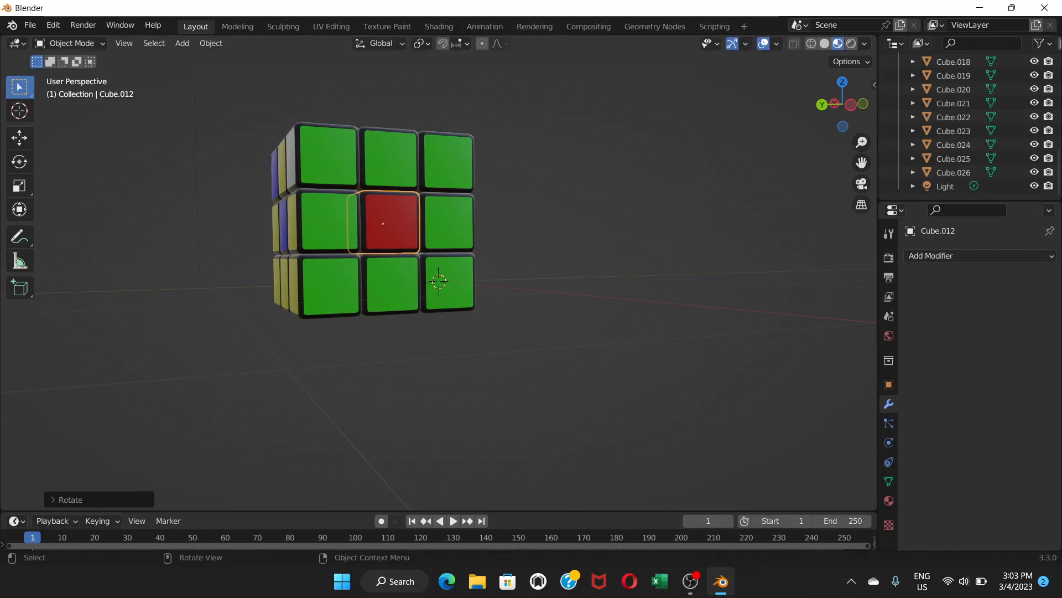
Rotate the bottom corner piece between the green and blue faces 90° about the global Y axis and deselect it
{"action": "left_click", "coordinate": [439, 281]}
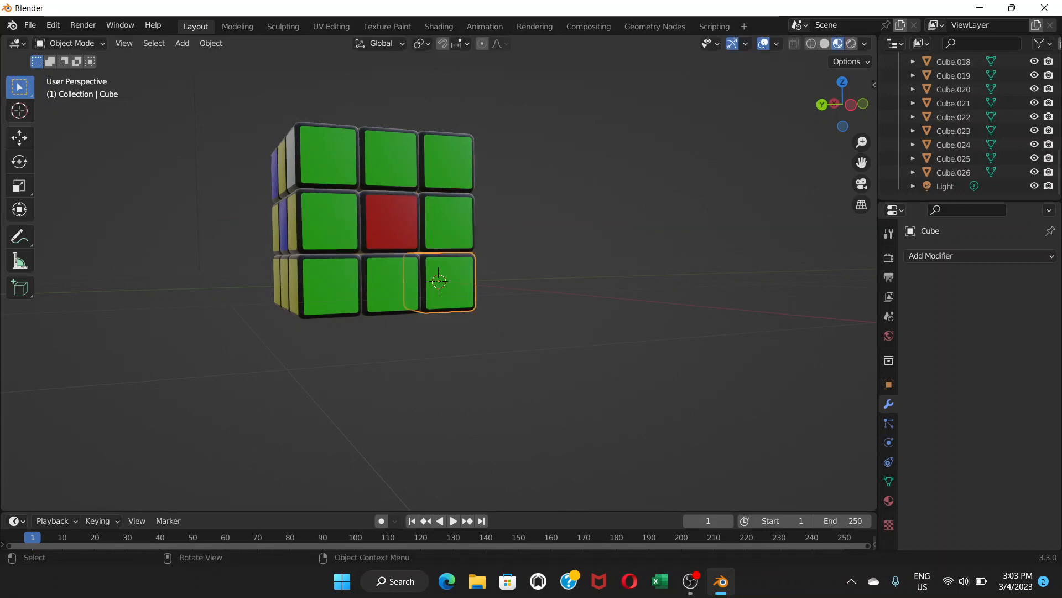
{"action": "key", "text": "r"}
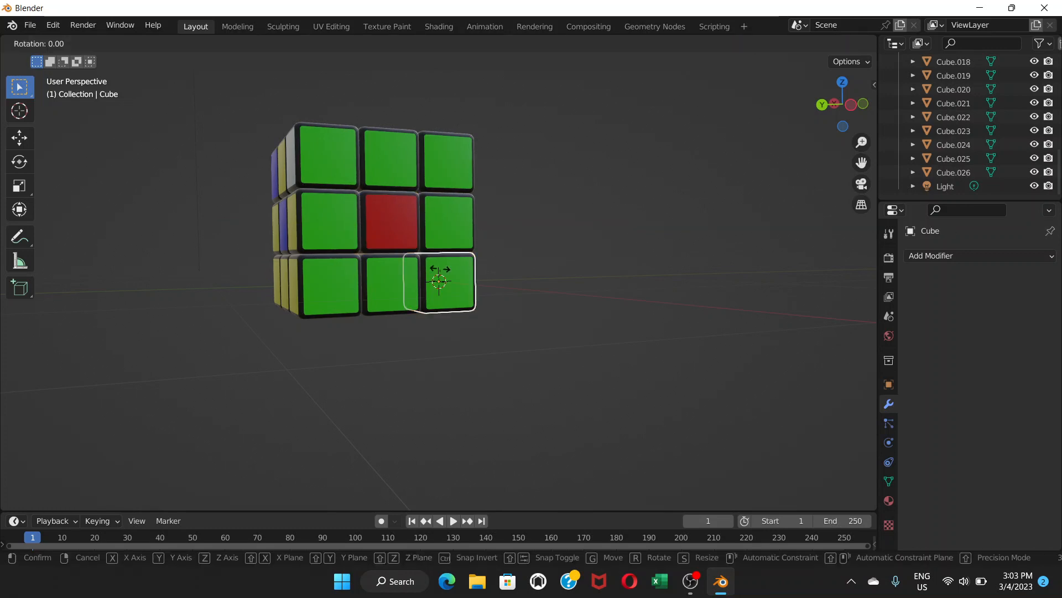
{"action": "key", "text": "y"}
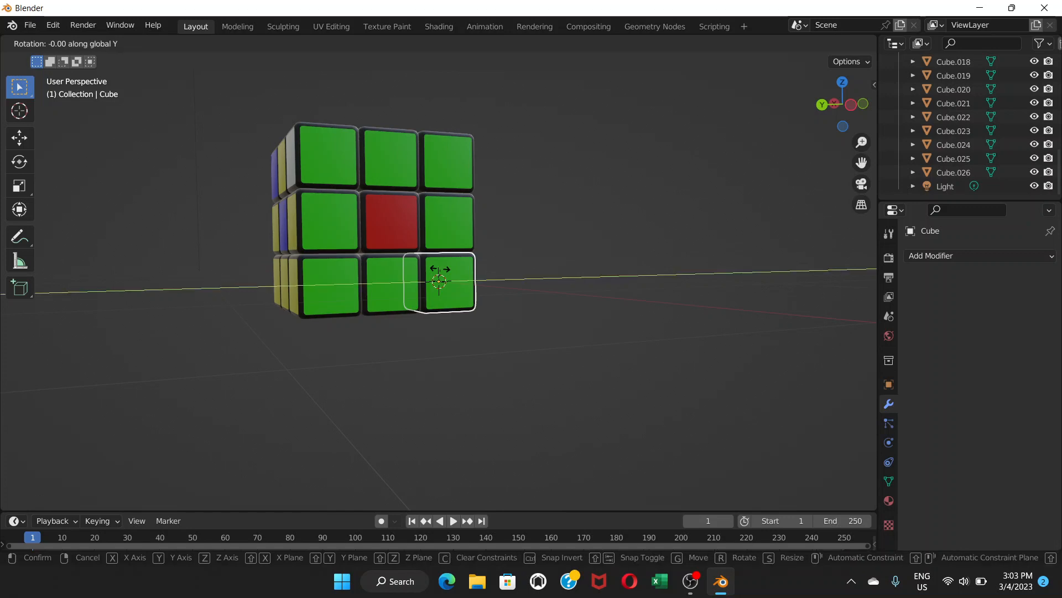
{"action": "type", "text": "90"}
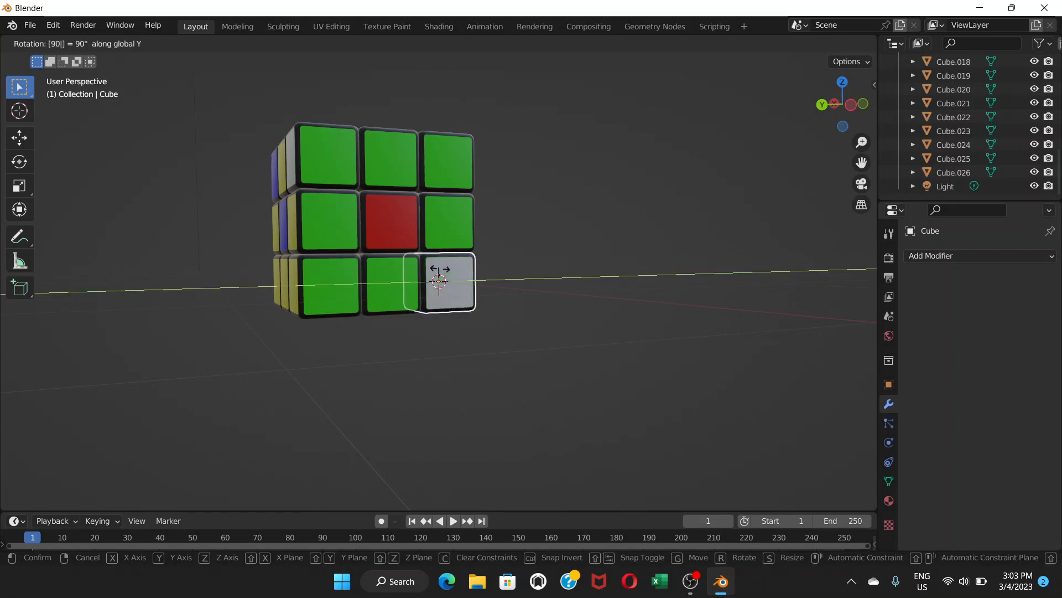
{"action": "key", "text": "Return"}
{"action": "left_click", "coordinate": [636, 354]}
Rotate the center piece of the blue face 90° about the global X axis
{"action": "middle_click_drag", "start_coordinate": [637, 354], "coordinate": [522, 364]}
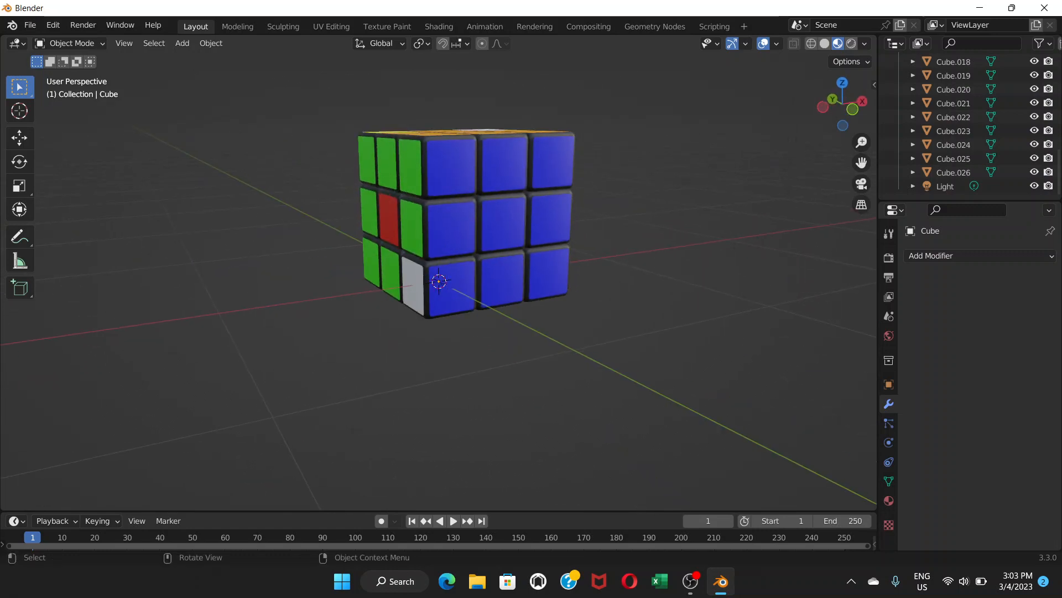
{"action": "left_click", "coordinate": [490, 221]}
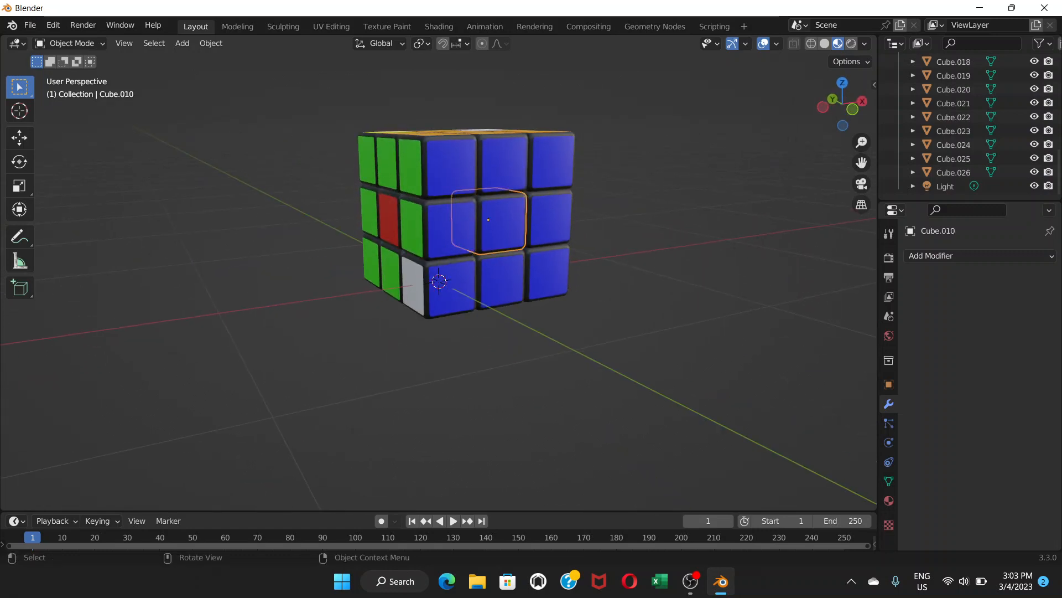
{"action": "type", "text": "r"}
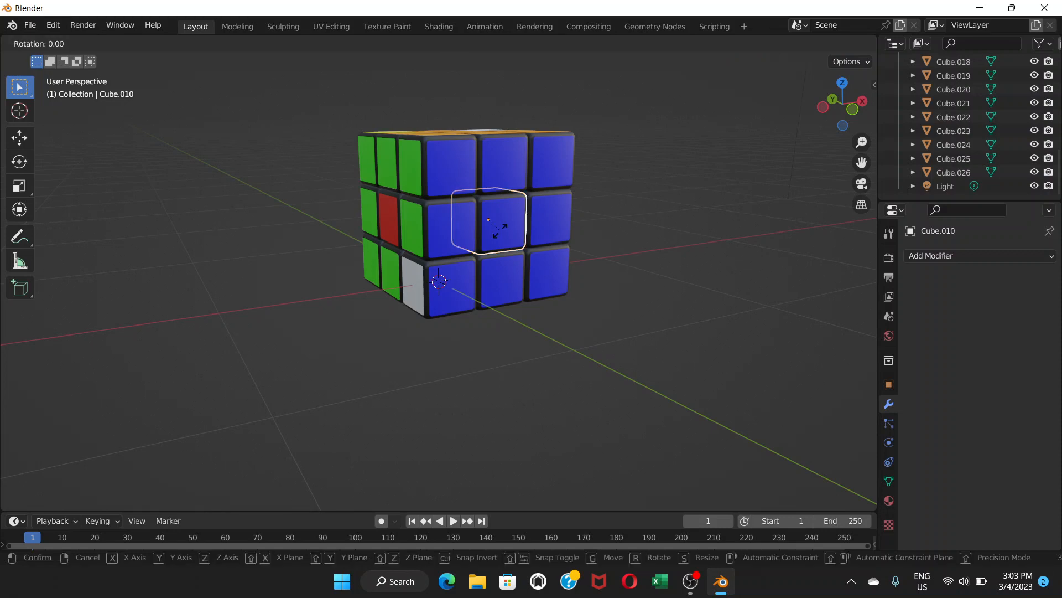
{"action": "type", "text": "x90"}
{"action": "key", "text": "Return"}
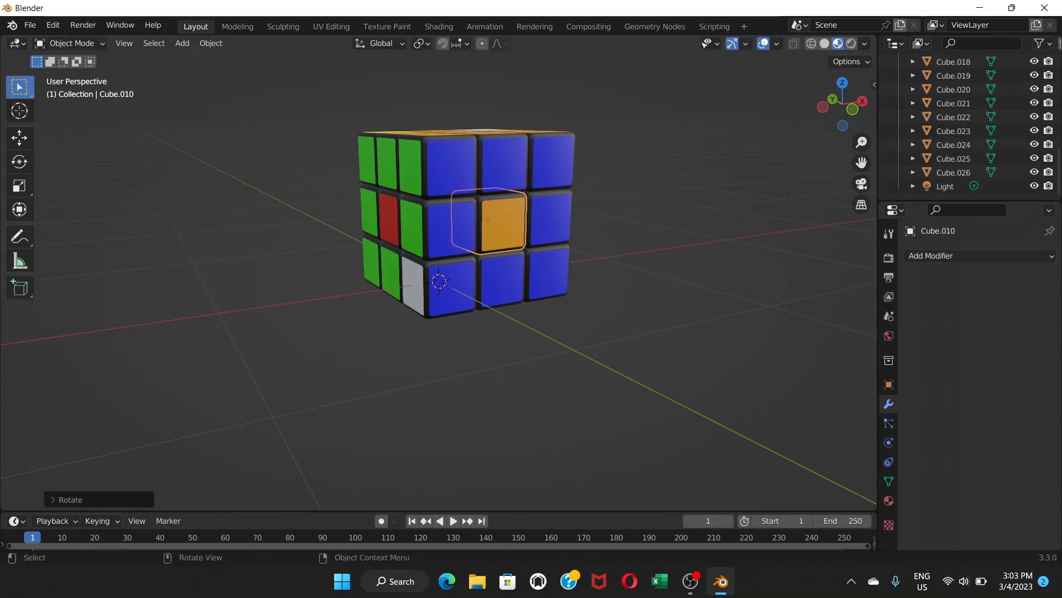
Select the center piece of the red face
{"action": "middle_click_drag", "start_coordinate": [497, 228], "coordinate": [620, 226]}
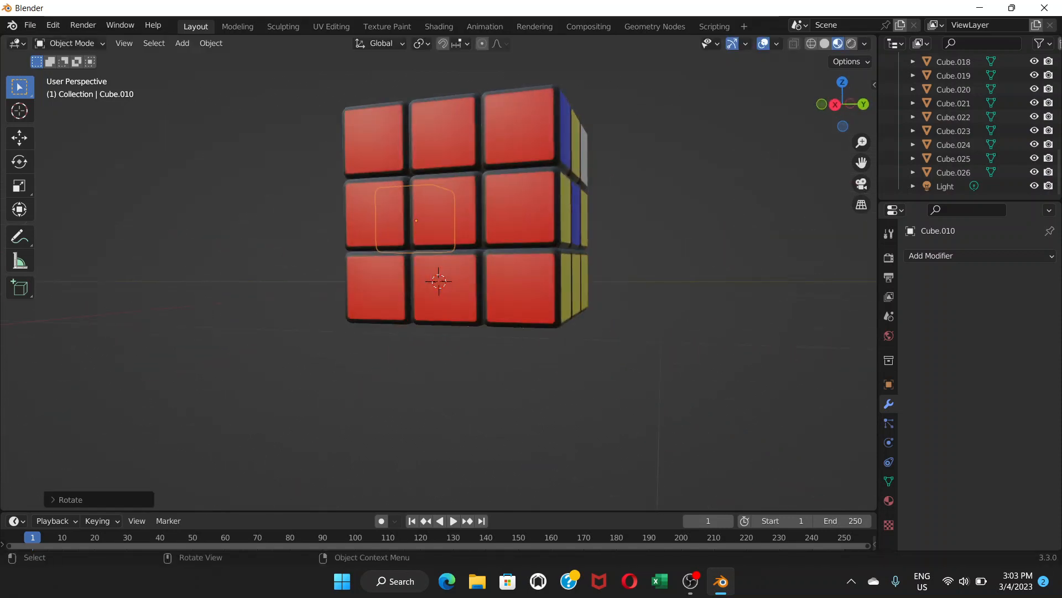
{"action": "left_click", "coordinate": [455, 201]}
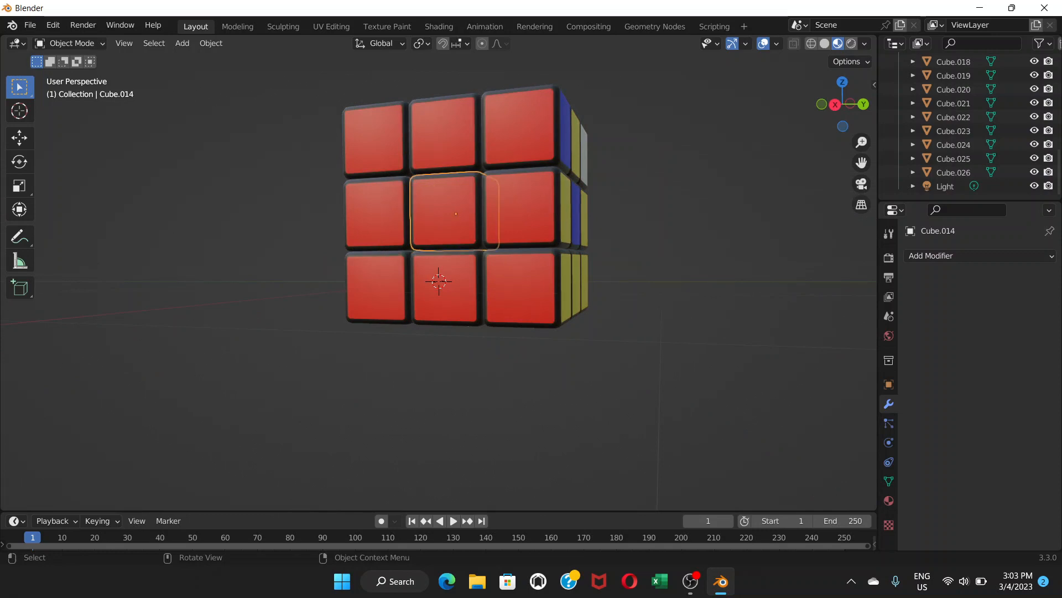
{"action": "key", "text": "r"}
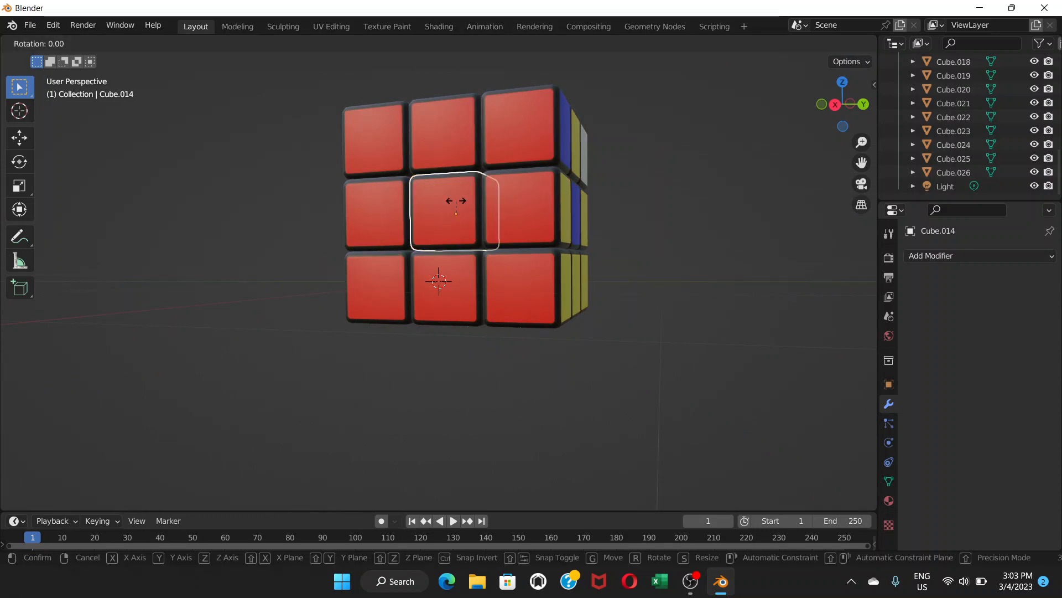
{"action": "type", "text": "x180"}
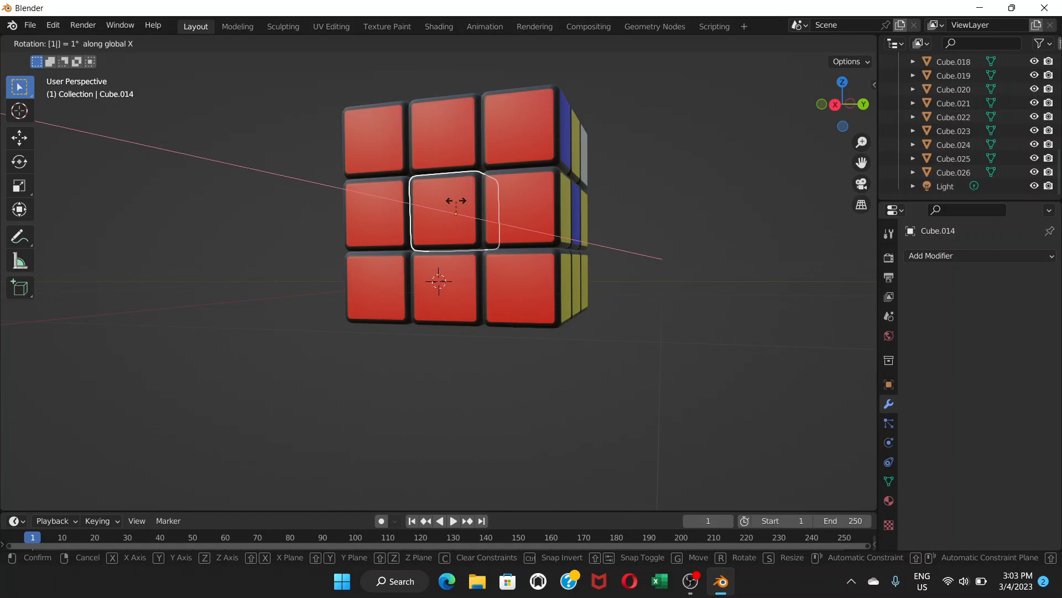
{"action": "key", "text": "BackSpace"}
{"action": "key", "text": "BackSpace"}
{"action": "key", "text": "BackSpace"}
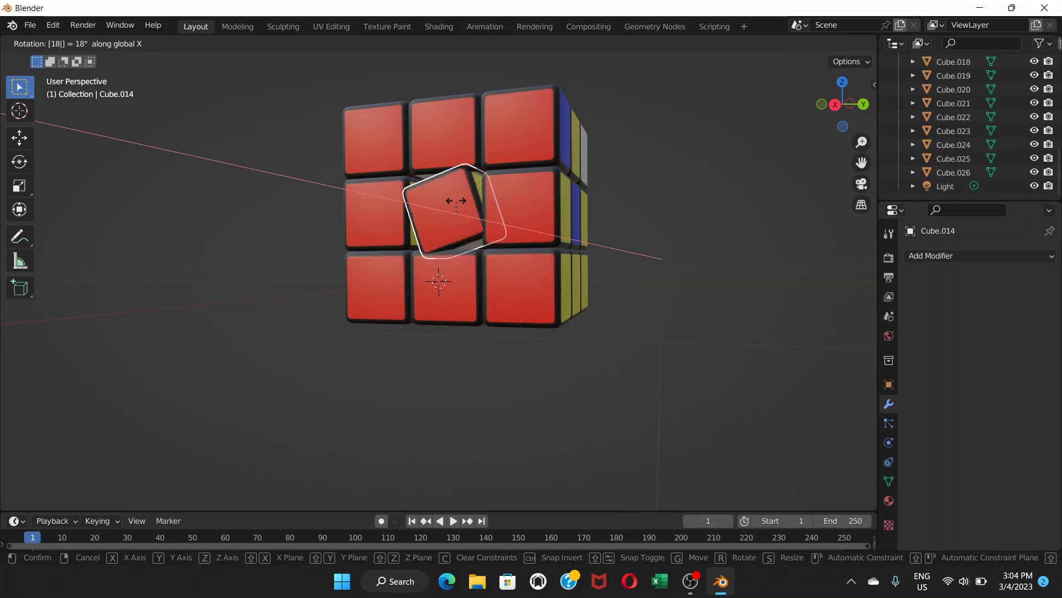
{"action": "type", "text": "90"}
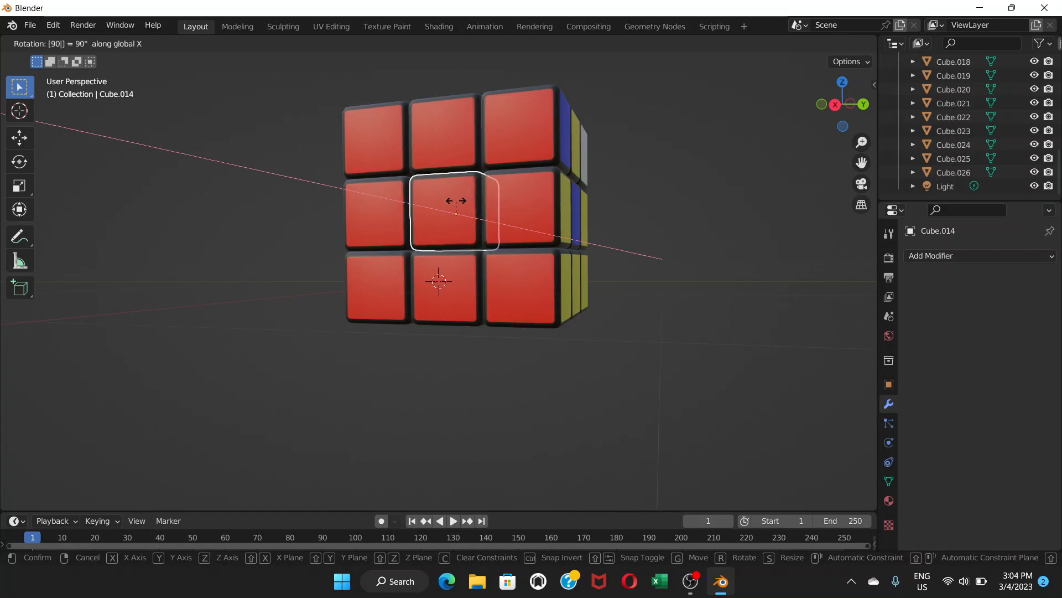
{"action": "key", "text": "BackSpace"}
{"action": "key", "text": "BackSpace"}
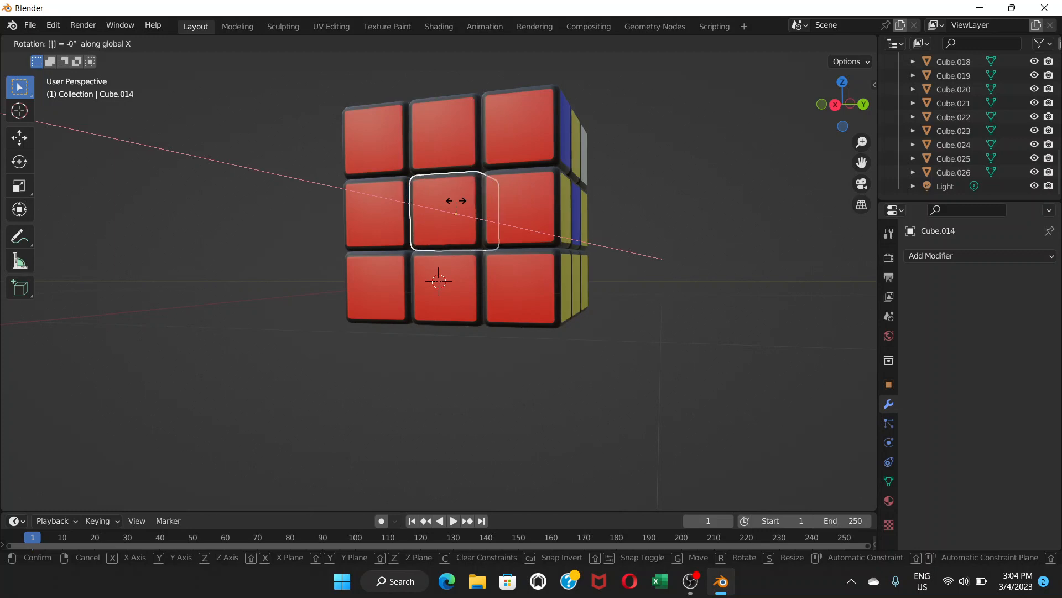
{"action": "key", "text": "Escape"}
Rotate the red face's center piece 90° about the global Z axis and clear the selection
{"action": "type", "text": "r"}
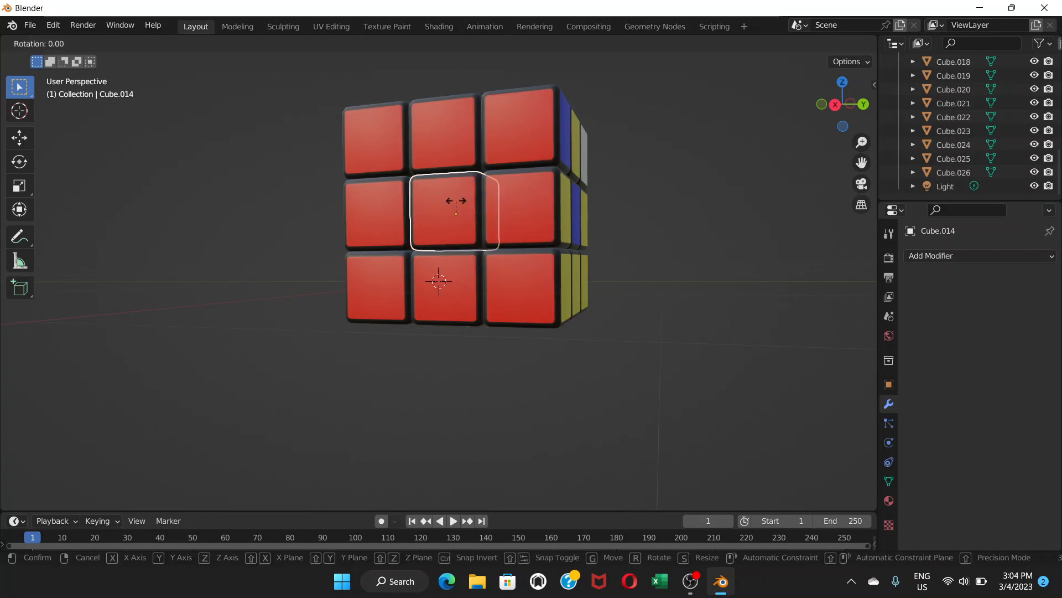
{"action": "type", "text": "z90"}
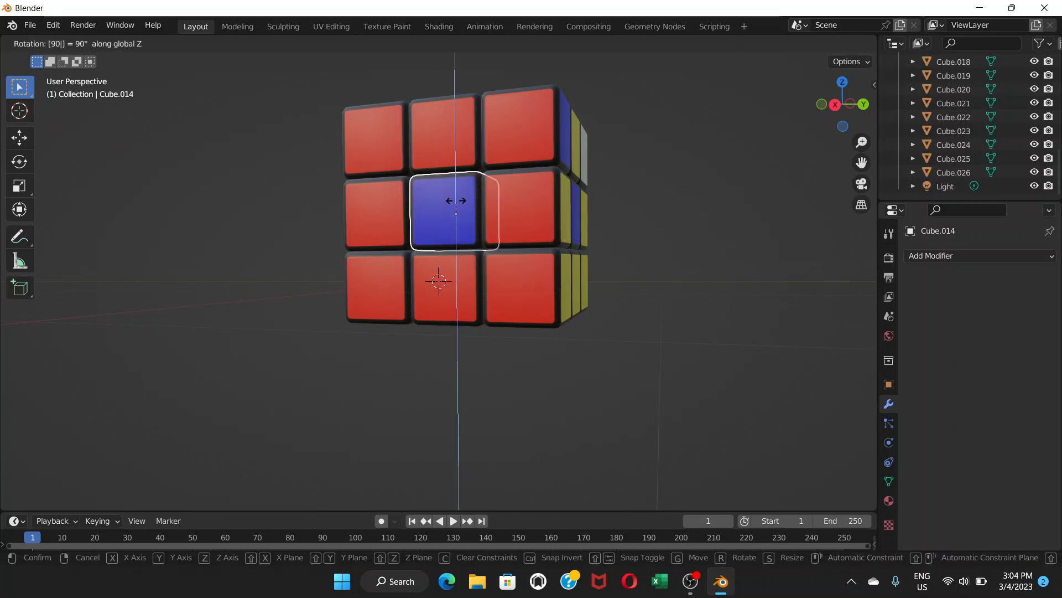
{"action": "key", "text": "Return"}
{"action": "middle_click_drag", "start_coordinate": [455, 200], "coordinate": [339, 278]}
{"action": "middle_click_drag", "start_coordinate": [487, 276], "coordinate": [439, 282]}
{"action": "scroll", "coordinate": [438, 277], "scroll_direction": "down", "scroll_amount": 5}
{"action": "scroll", "coordinate": [439, 282], "scroll_direction": "up", "scroll_amount": 2}
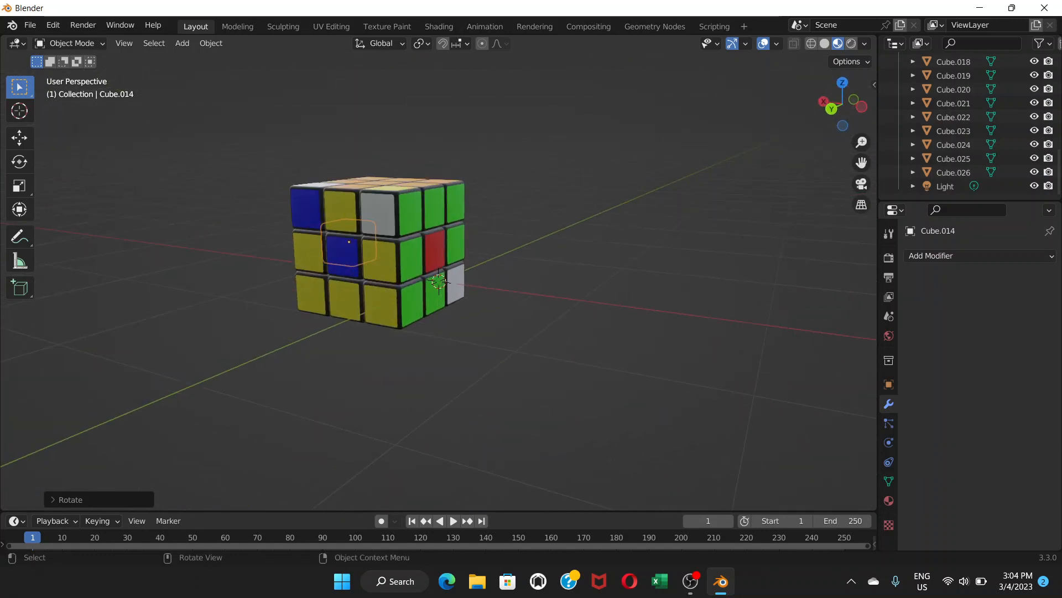
{"action": "key", "text": "alt+a"}
{"action": "mouse_move", "coordinate": [439, 281]}
{"action": "middle_mouse_down"}
{"action": "mouse_move", "coordinate": [498, 274]}
{"action": "mouse_move", "coordinate": [437, 282]}
{"action": "mouse_move", "coordinate": [426, 243]}
{"action": "mouse_move", "coordinate": [438, 281]}
{"action": "middle_mouse_up"}
{"action": "scroll", "coordinate": [439, 281], "scroll_direction": "up", "scroll_amount": 5}
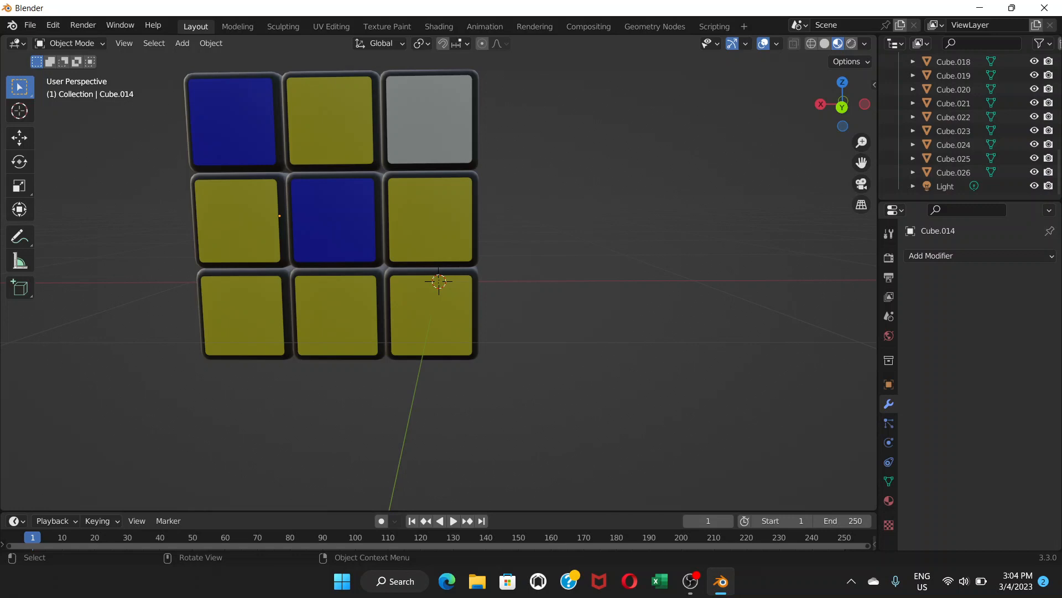
{"action": "middle_click_drag", "start_coordinate": [439, 281], "coordinate": [439, 281]}
{"action": "scroll", "coordinate": [439, 281], "scroll_direction": "up", "scroll_amount": 5}
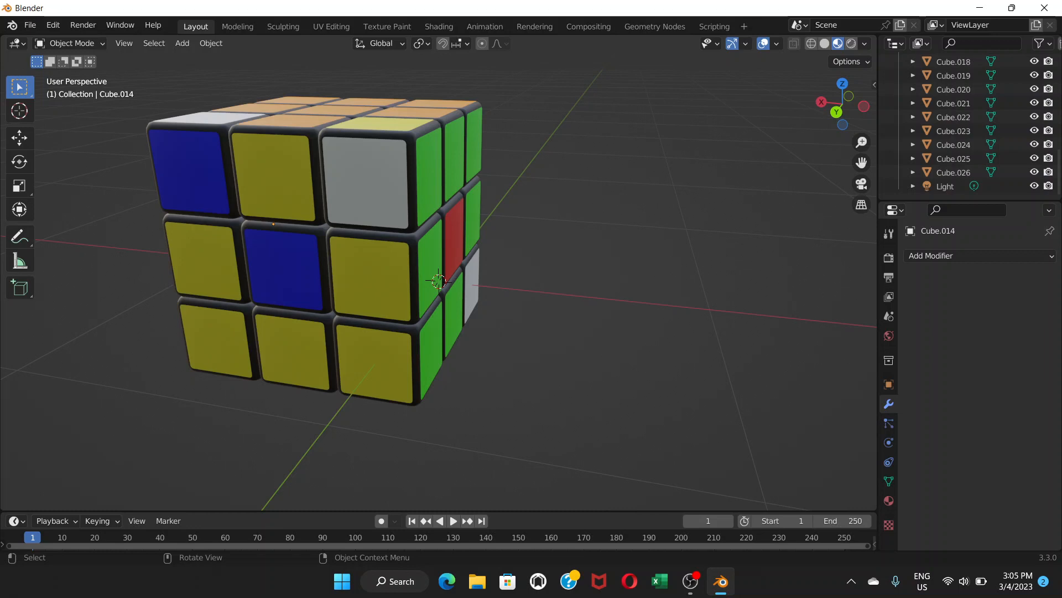
{"action": "key", "text": "alt+Tab"}
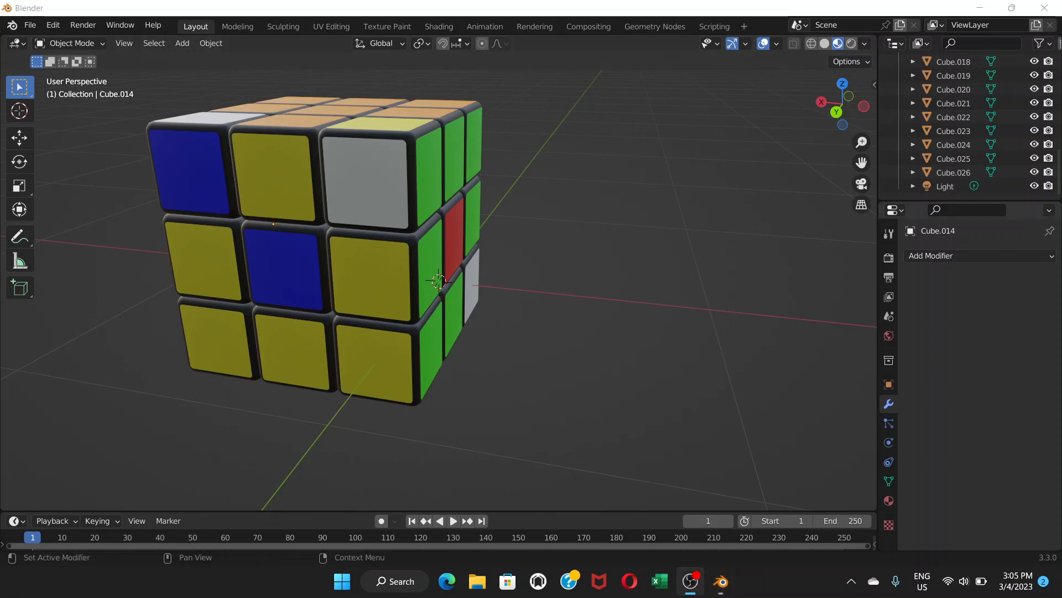